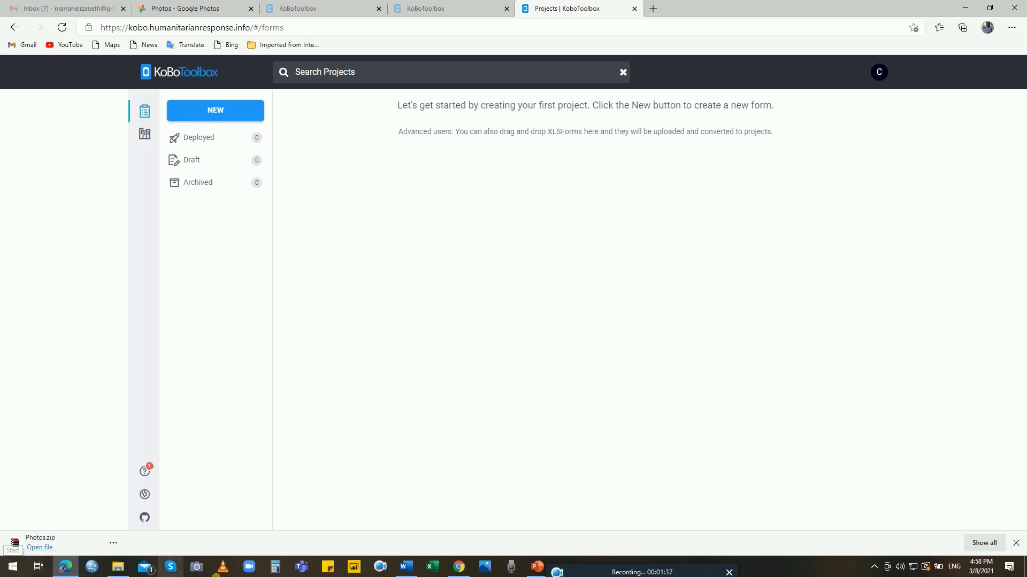
left_click(409, 573)
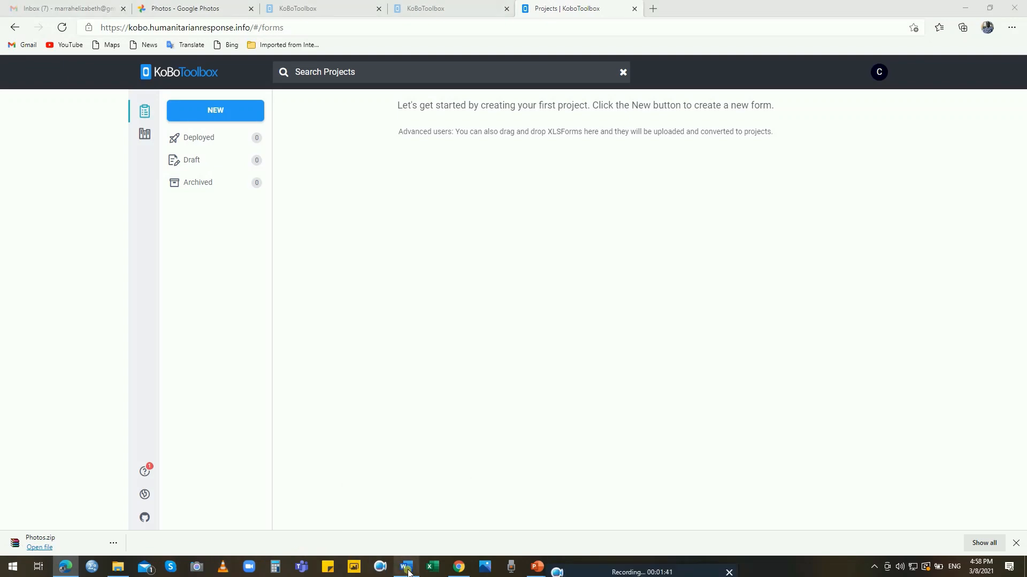
left_click(408, 573)
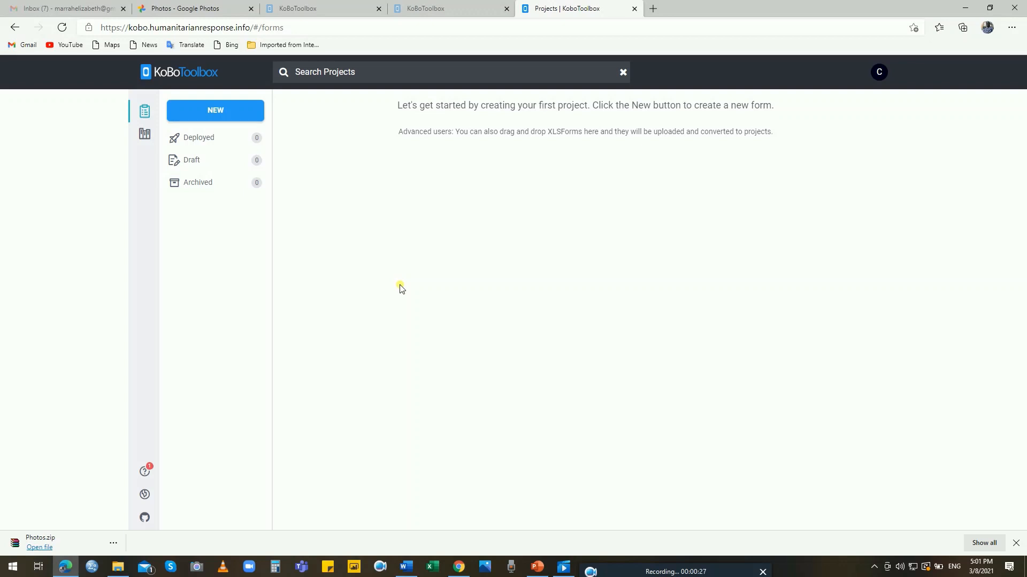
- Start a new KoBoToolbox project and bring up its project details form
left_click(221, 114)
left_click(217, 110)
left_click(206, 113)
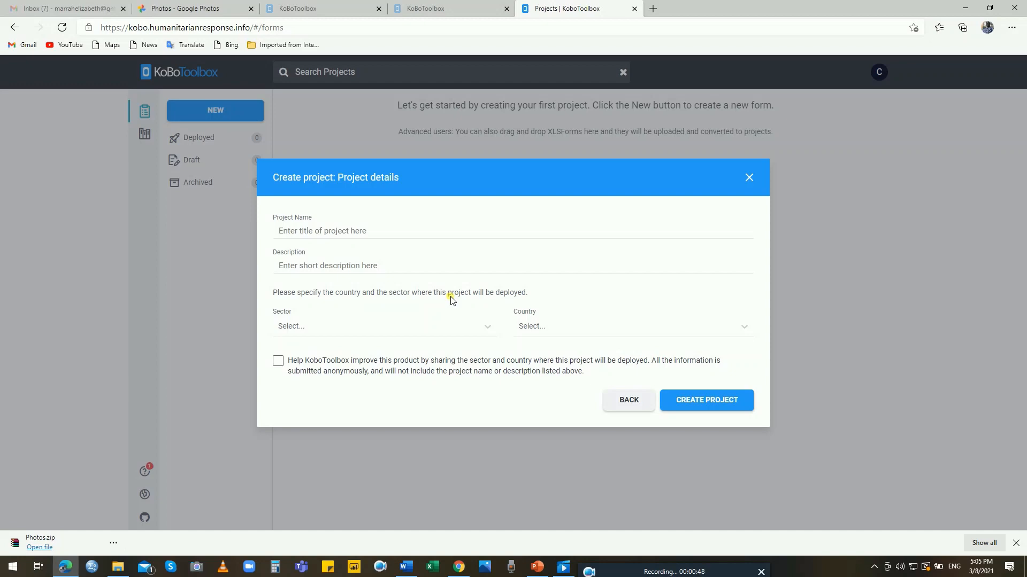
- Copy the title STAFF PROFILING FORM from the Word document "Saving Life Volunteer profiling tool" and paste it as the KoBoToolbox project name
left_click(407, 568)
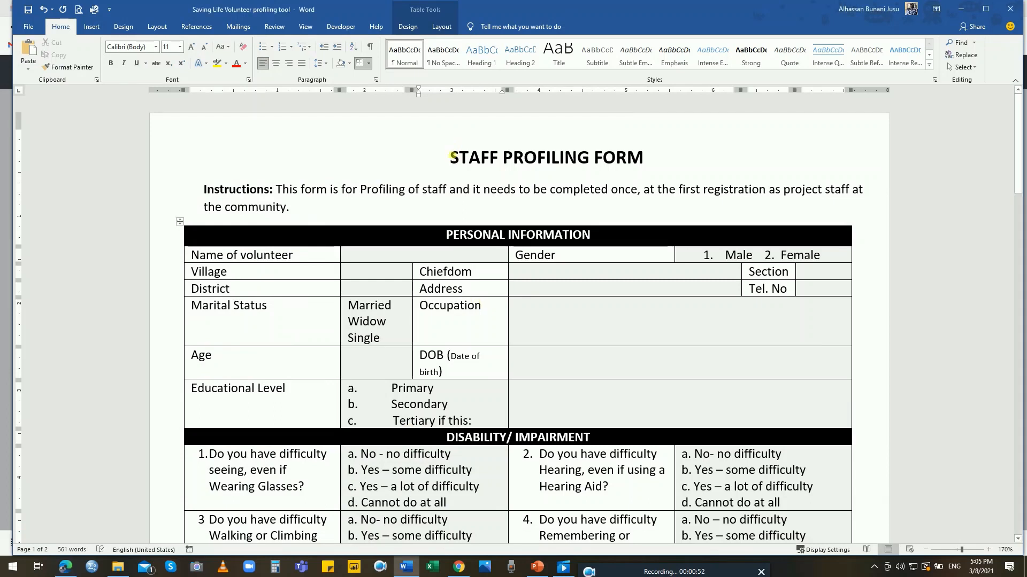
left_click_drag(452, 156, 636, 160)
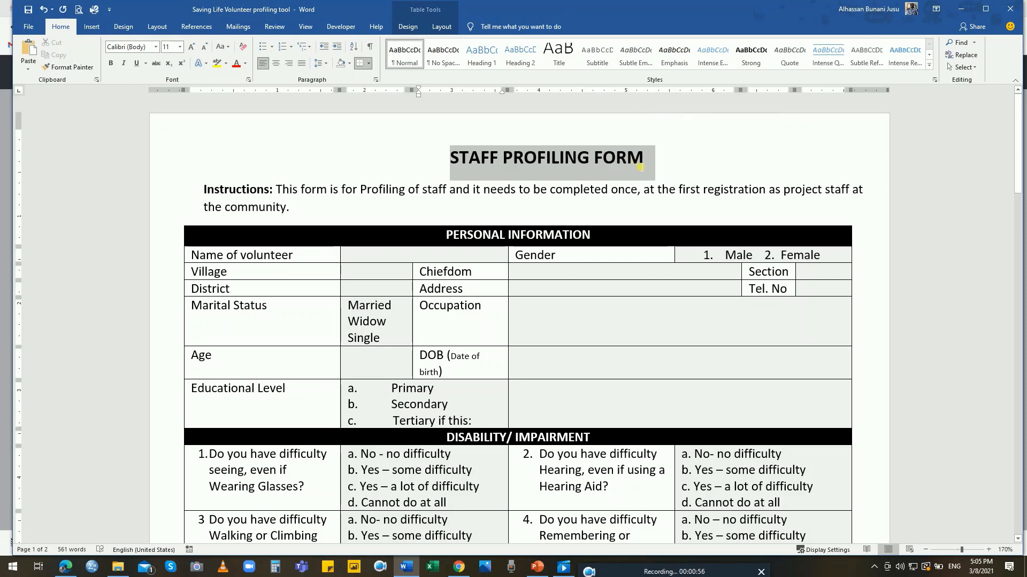
right_click(632, 157)
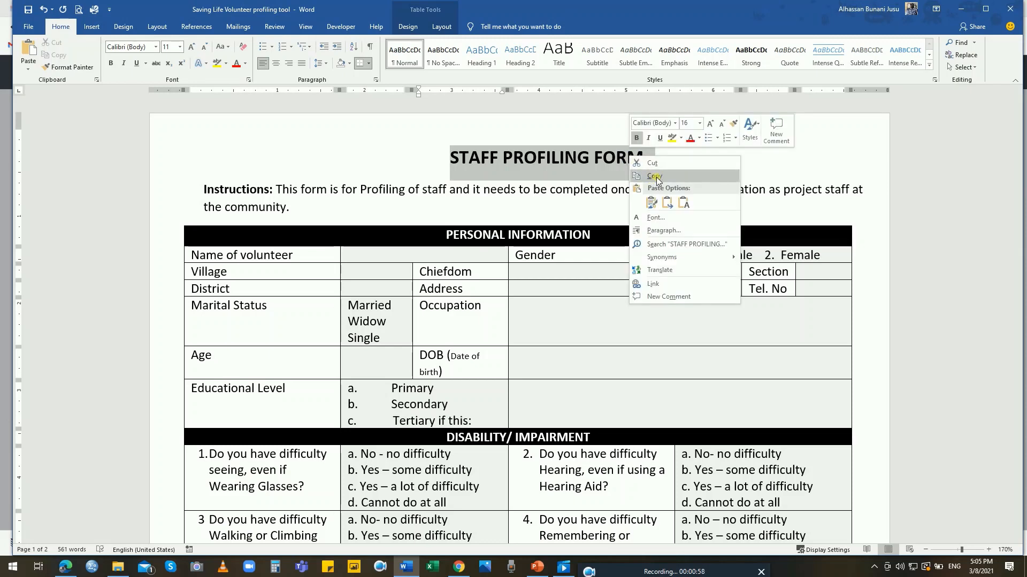
left_click(655, 176)
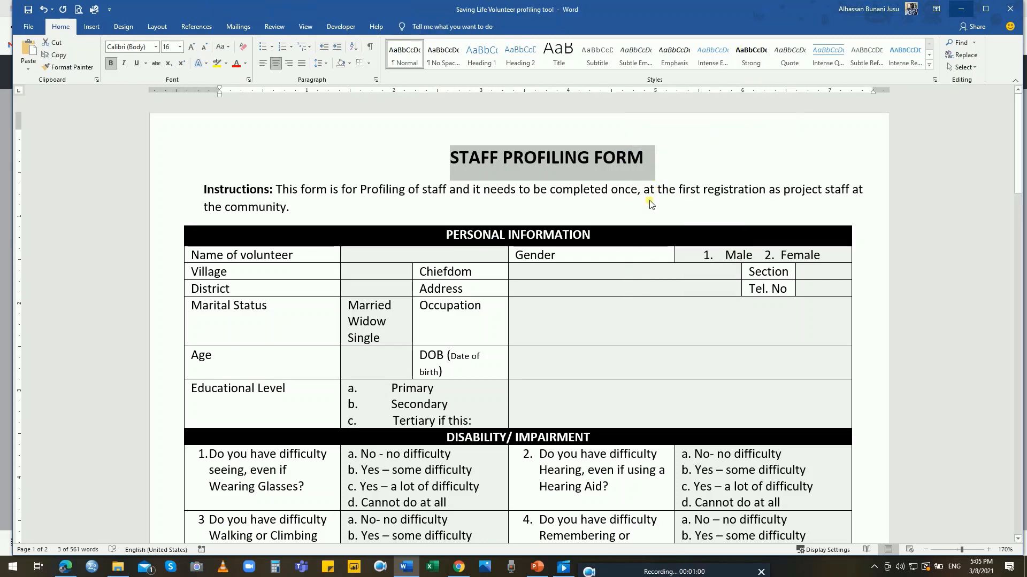
key("alt+Tab")
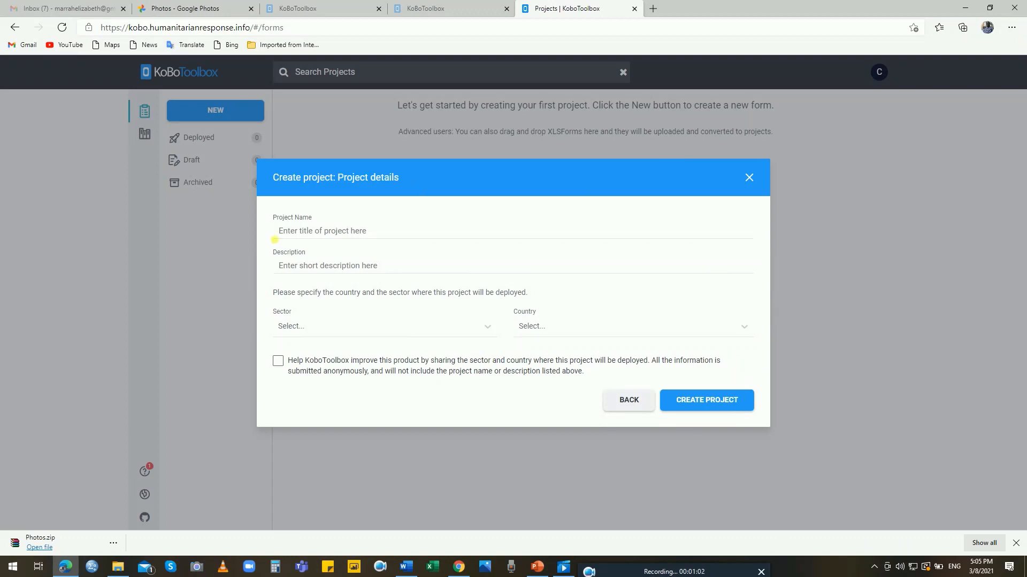
left_click(291, 237)
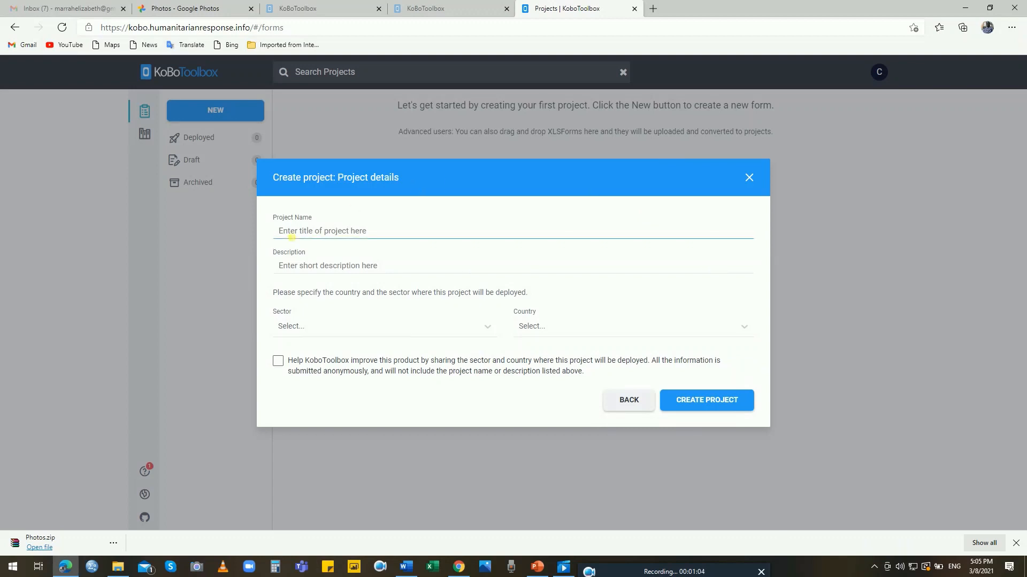
right_click(289, 236)
left_click(318, 338)
- Copy the instructions text, starting "This form is for Profiling of staff", from the Word document and paste it as the project description
left_click(406, 567)
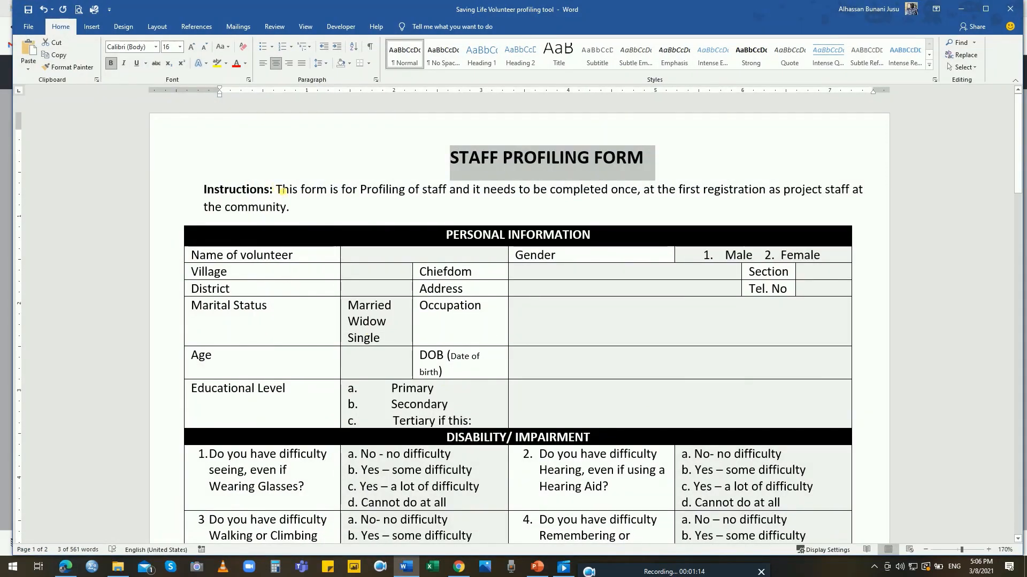
left_click_drag(276, 191, 293, 210)
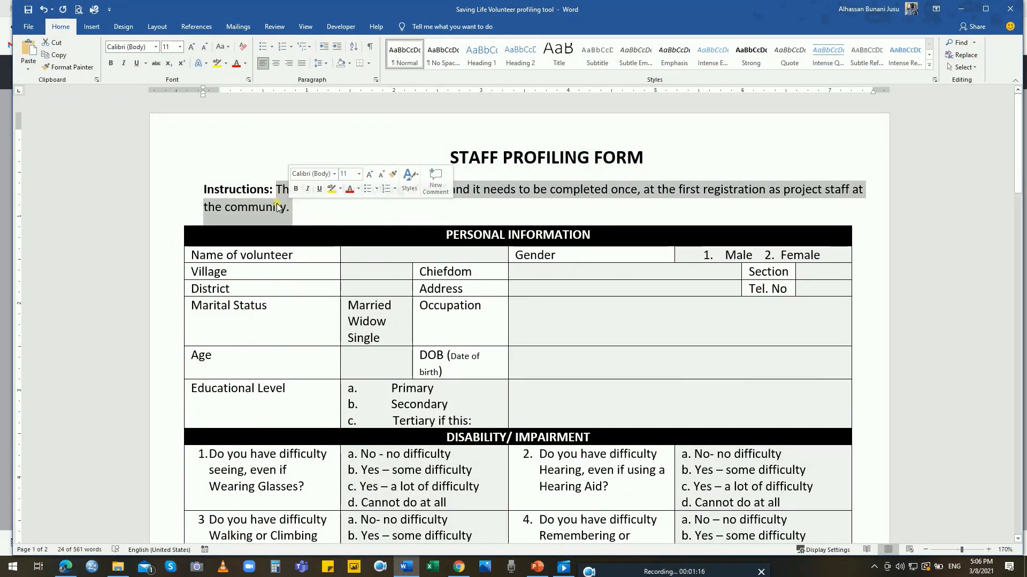
right_click(277, 203)
left_click(300, 224)
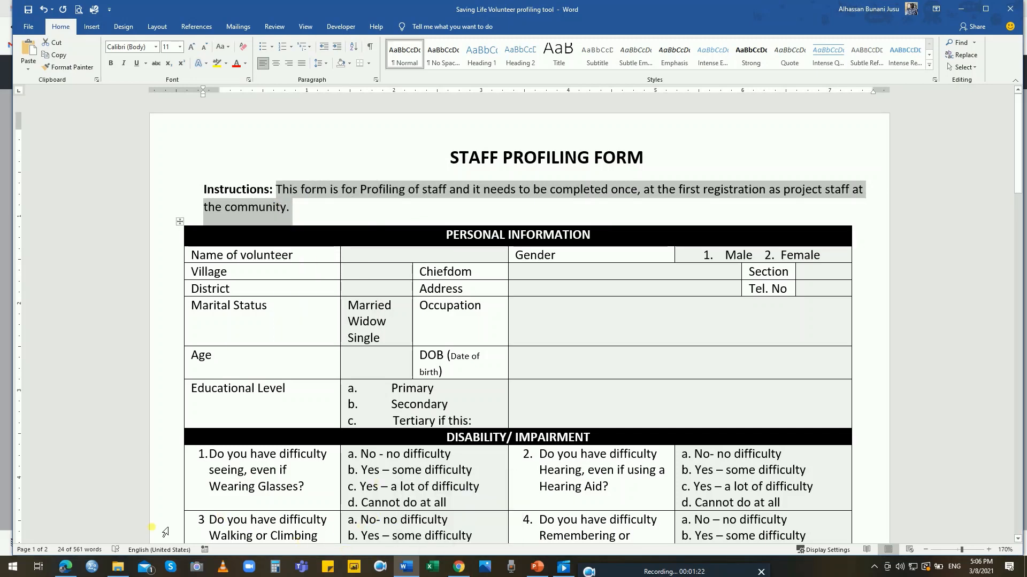
left_click(65, 567)
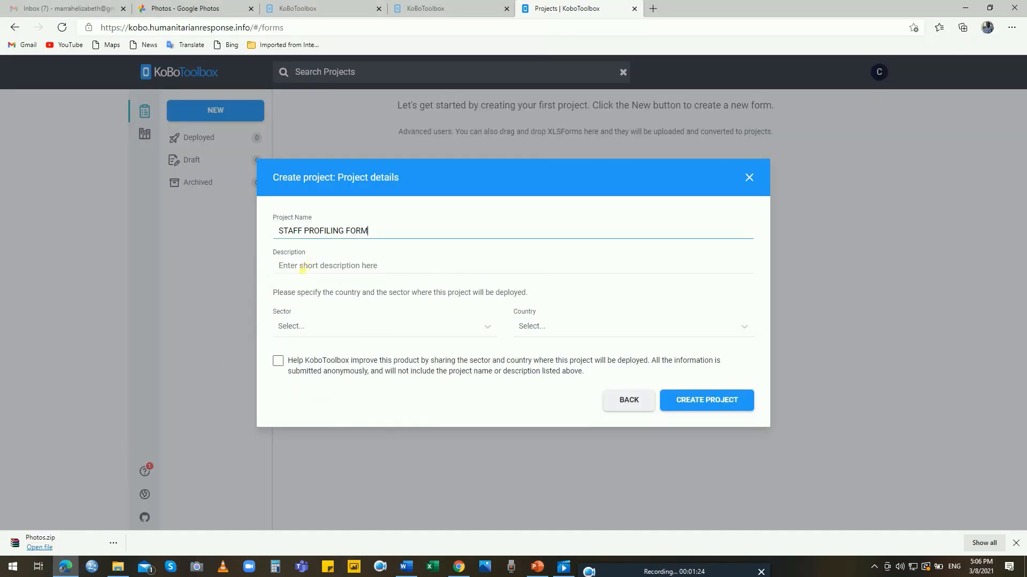
right_click(296, 267)
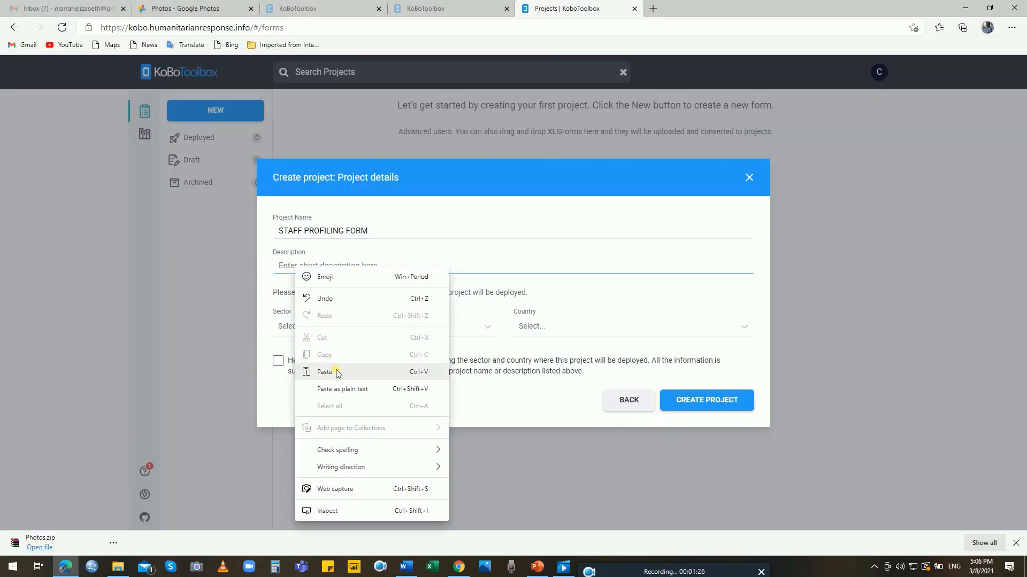
left_click(338, 374)
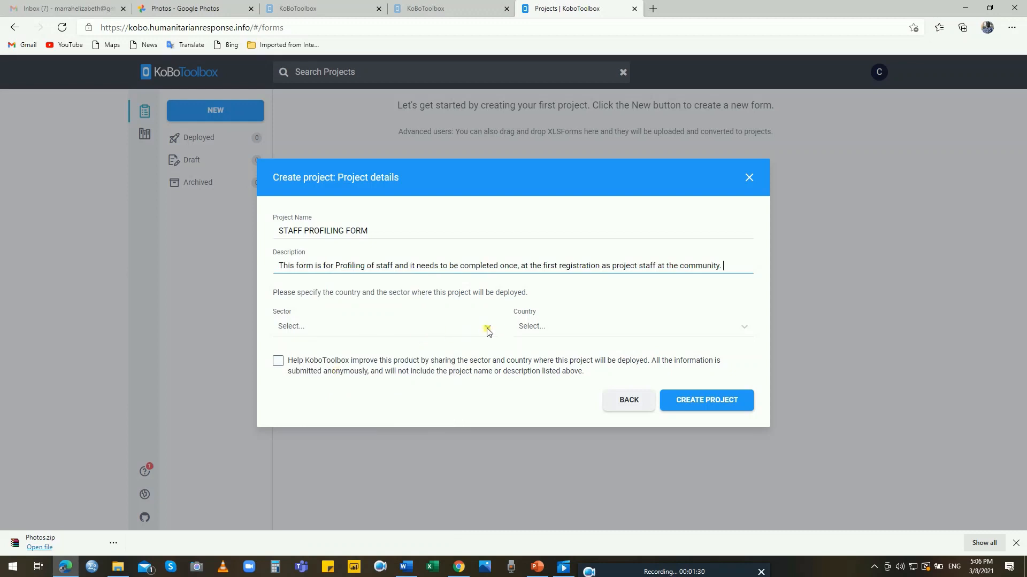
- Set the project's sector to Humanitarian - Multiple Clusters and its country to Sierra Leone
left_click(487, 327)
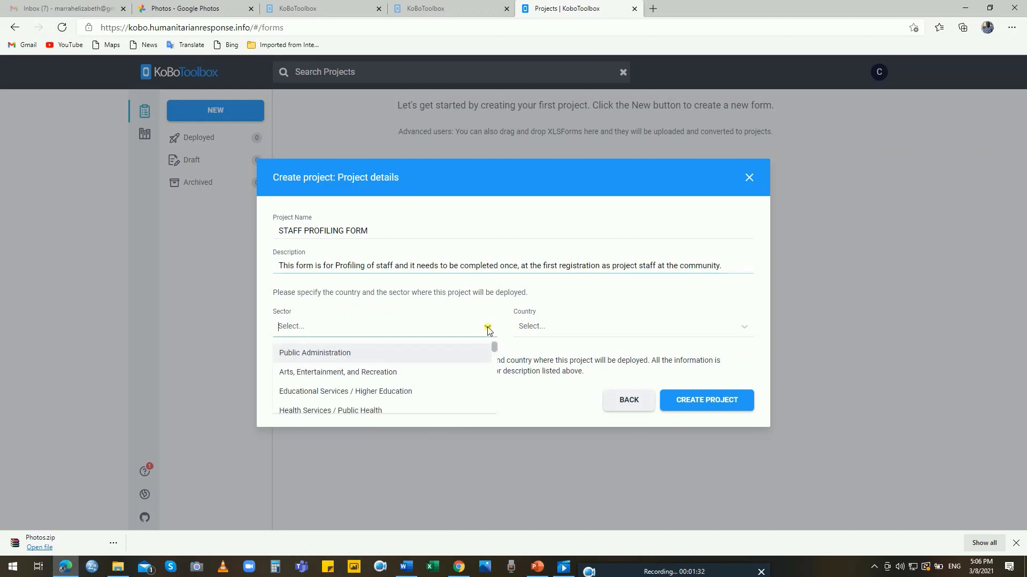
left_click_drag(494, 350, 495, 361)
left_click_drag(495, 362, 494, 376)
left_click(401, 380)
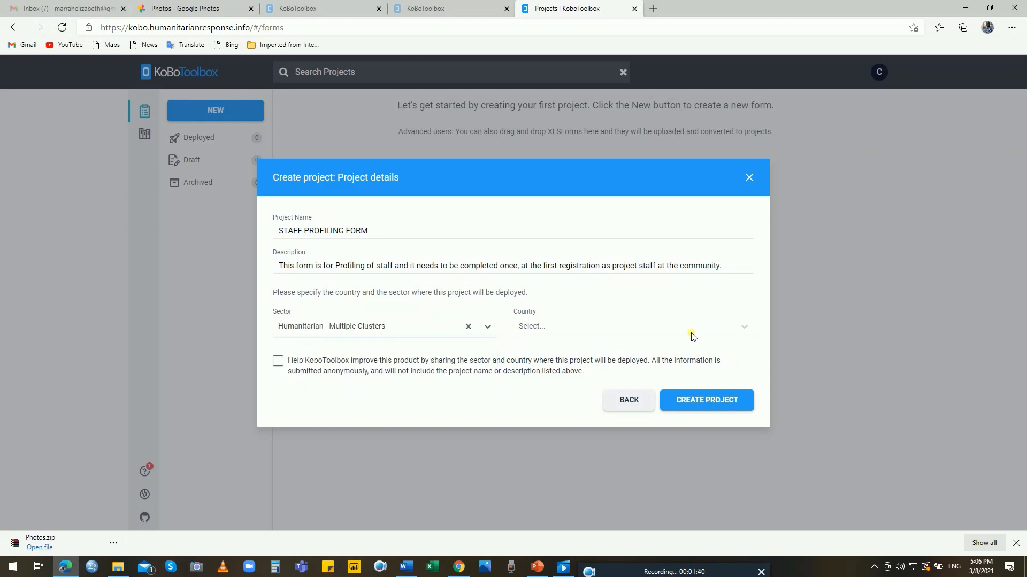
left_click(646, 336)
type("sier")
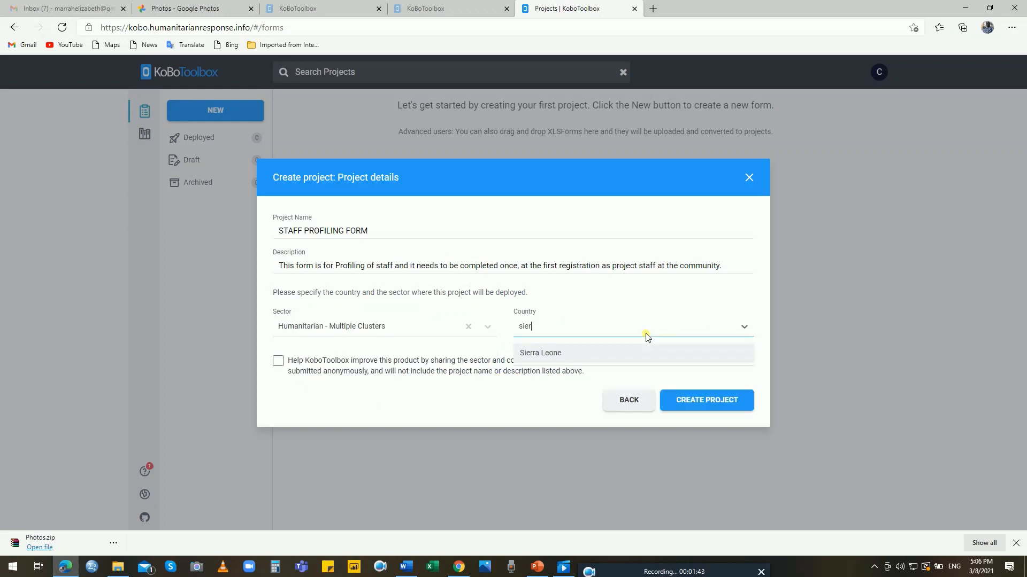
left_click(623, 352)
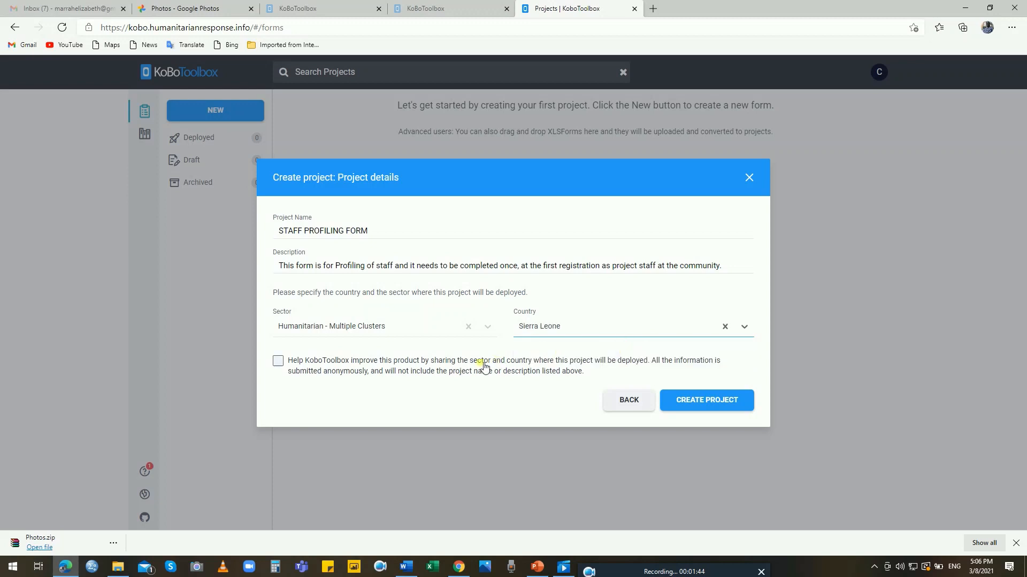
- Agree to share the sector and country with KoBoToolbox, and create the project
left_click(279, 363)
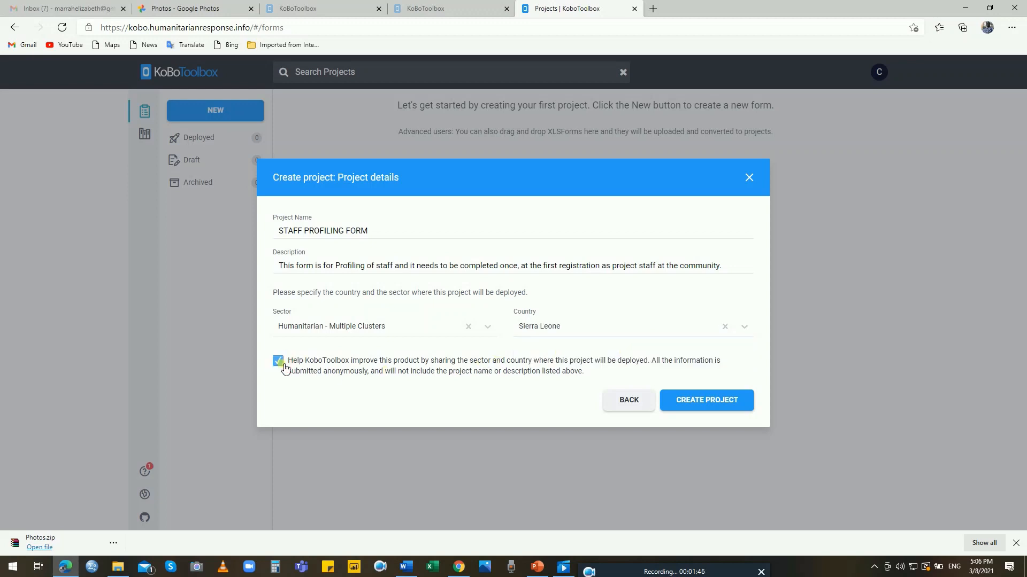
left_click(721, 404)
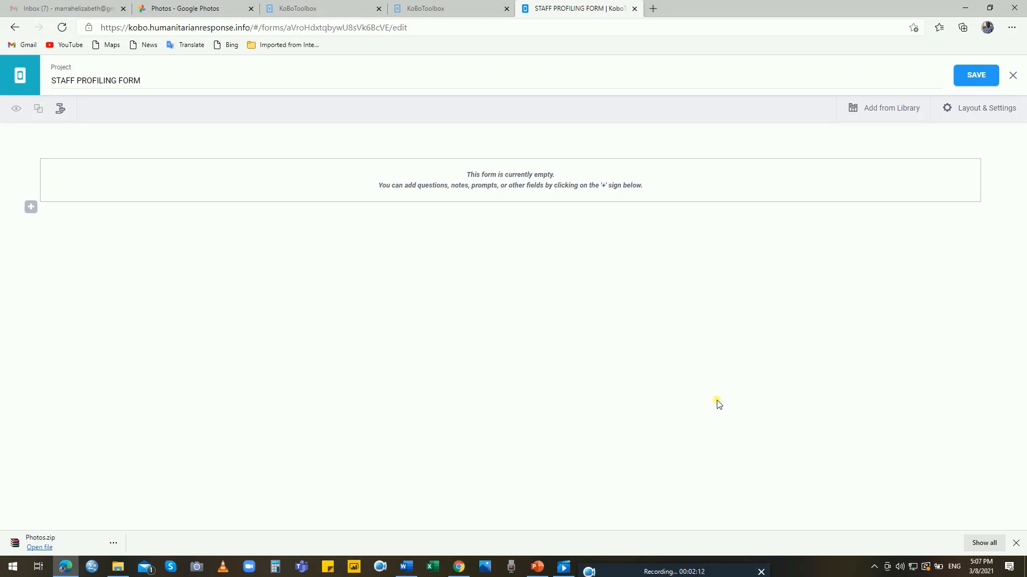
- Switch to the Word document, copy the PERSONAL INFORMATION table heading, and return to the KoBoToolbox form builder
mouse_move(406, 567)
left_click(405, 538)
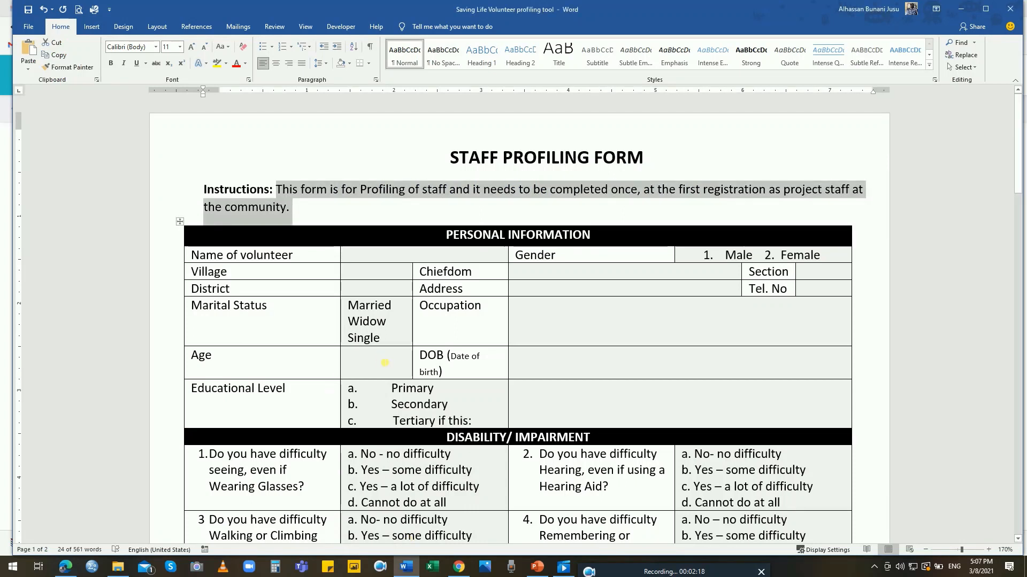
left_click(450, 239)
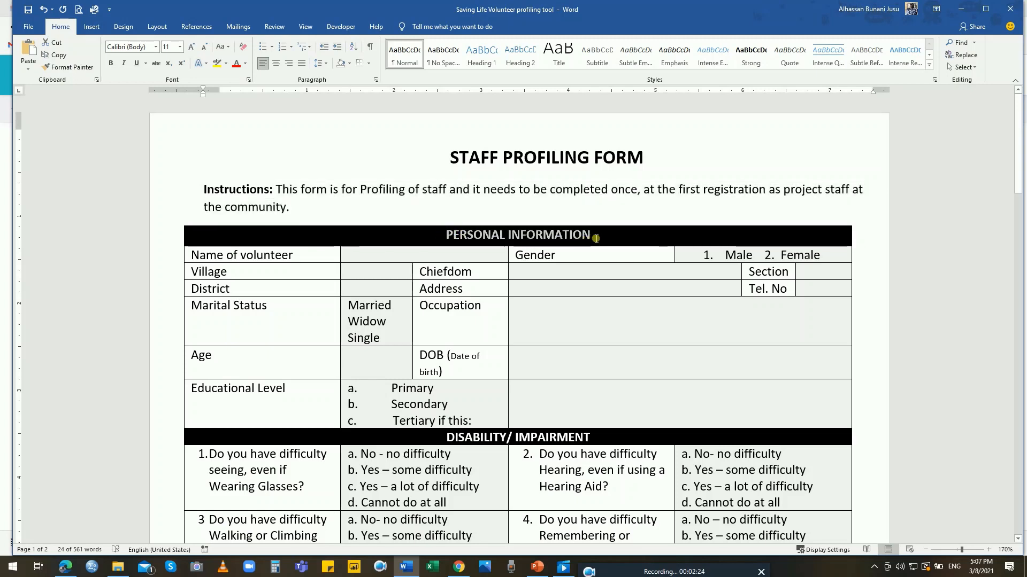
right_click(559, 232)
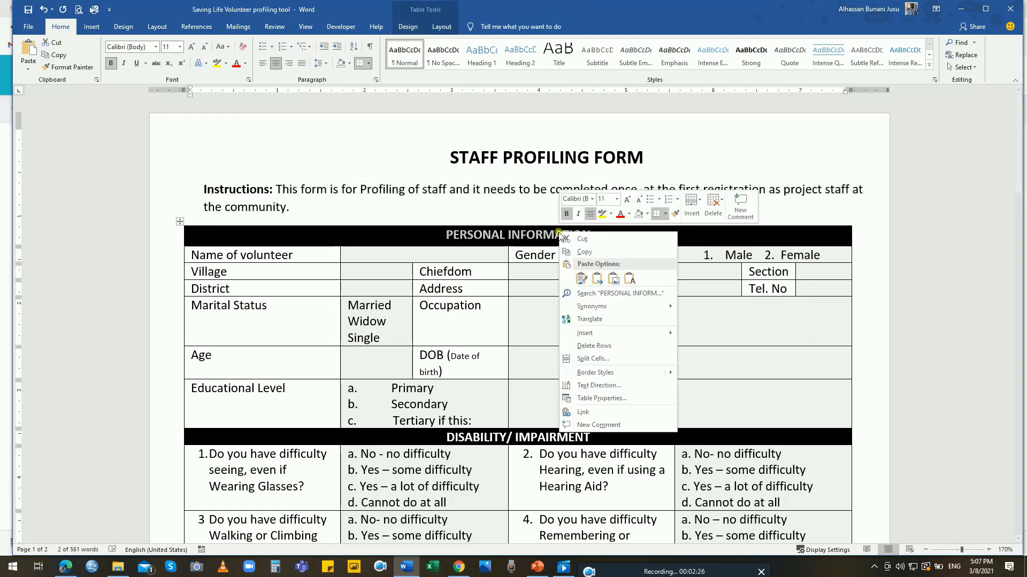
left_click(589, 254)
left_click(961, 9)
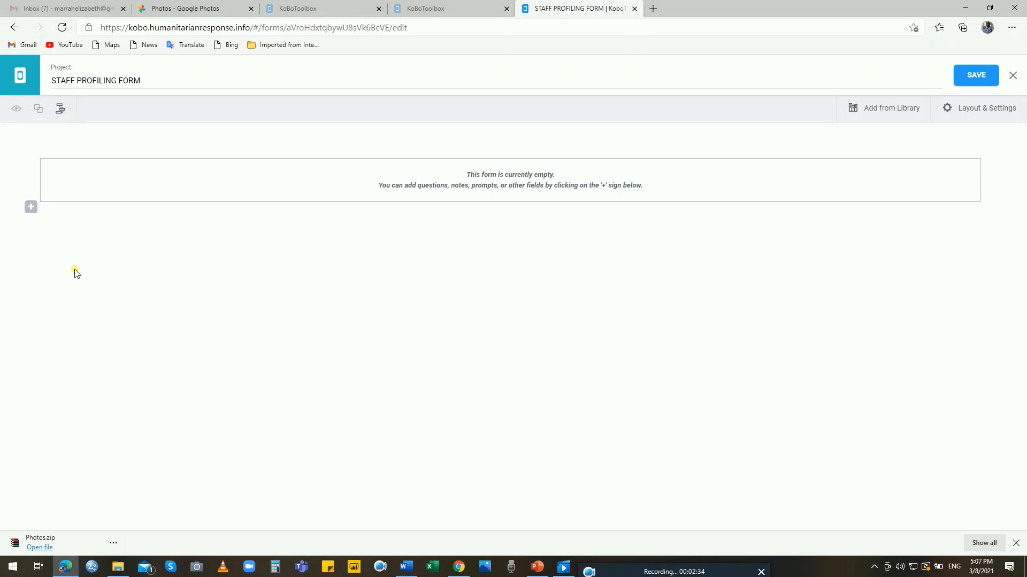
- Add the first item to the empty form, pasting PERSONAL INFORMATION as its label and choosing the Note type
left_click(33, 208)
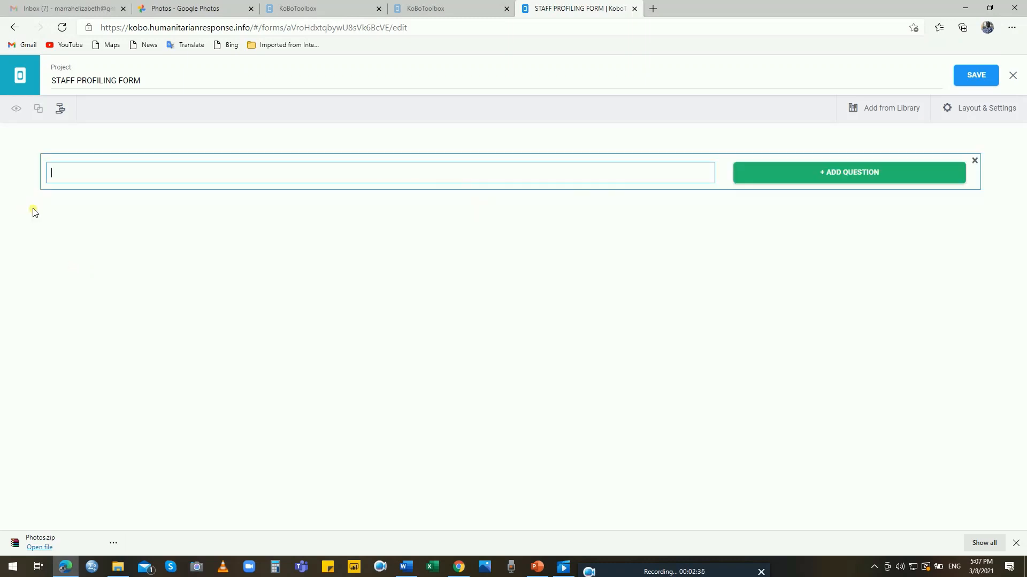
right_click(122, 175)
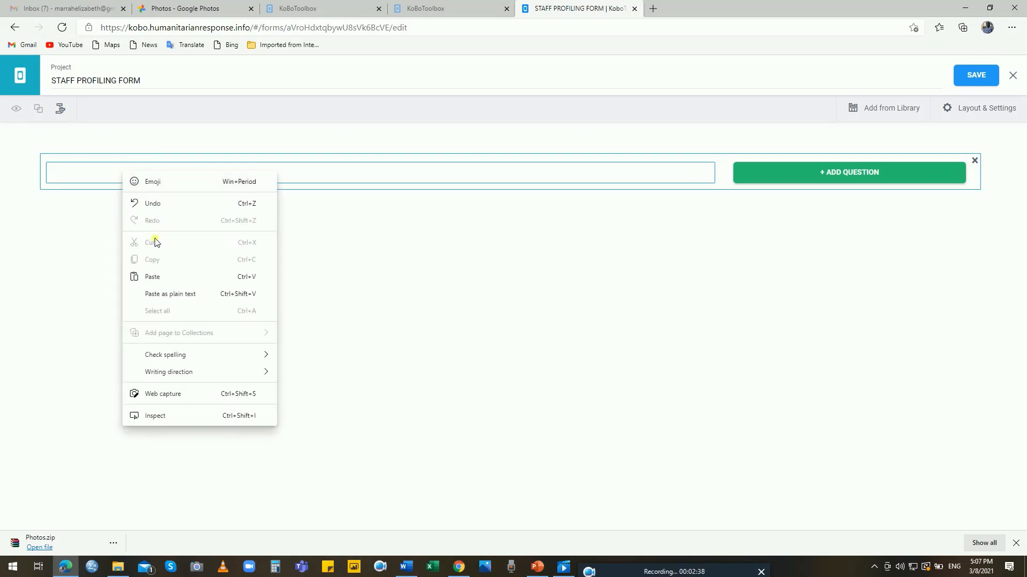
left_click(160, 276)
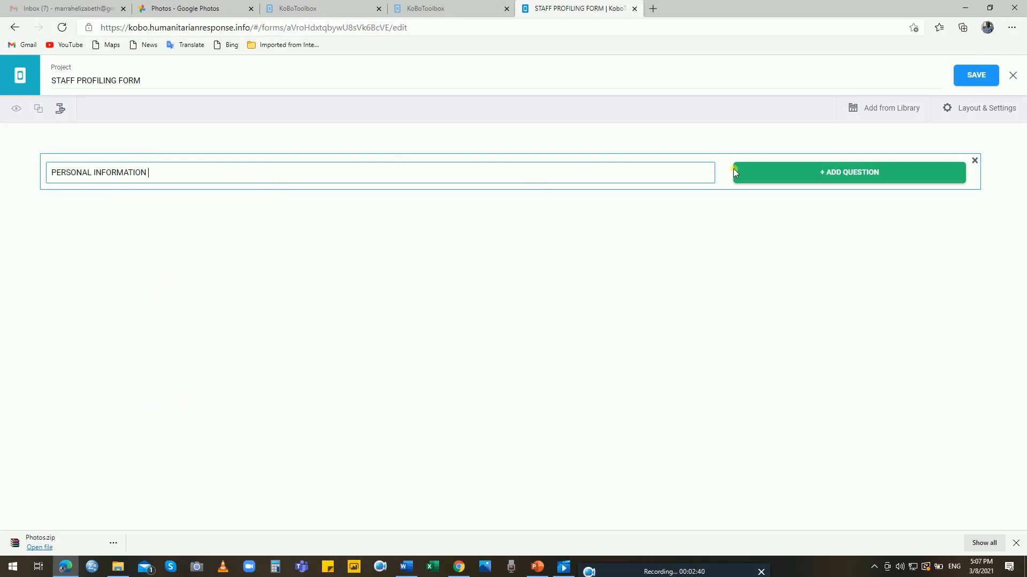
left_click(754, 175)
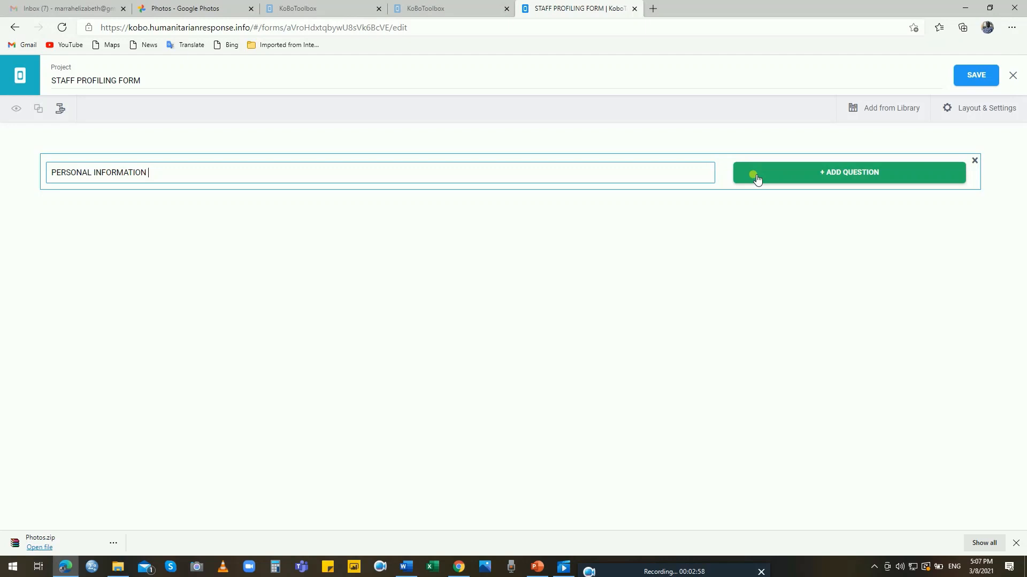
left_click(757, 179)
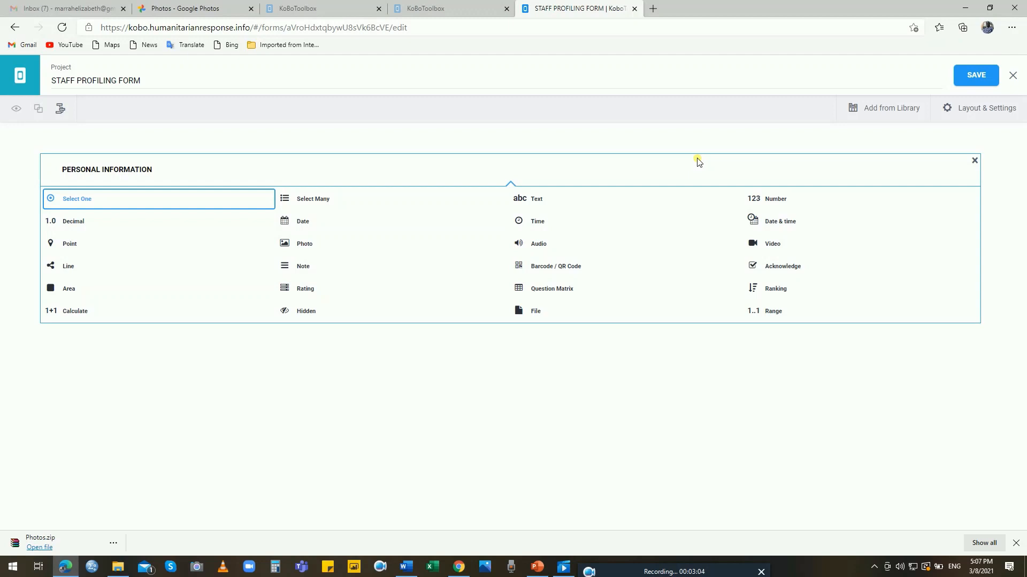
left_click(311, 271)
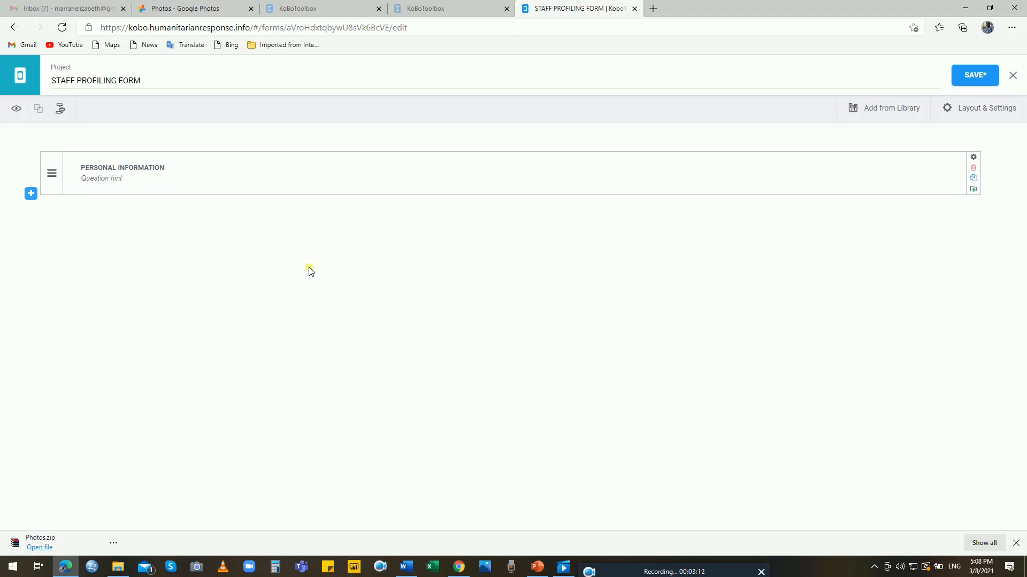
- Start a new question below PERSONAL INFORMATION, copy "Name of volunteer" from the Word document, and return to the KoBoToolbox form builder
left_click(31, 194)
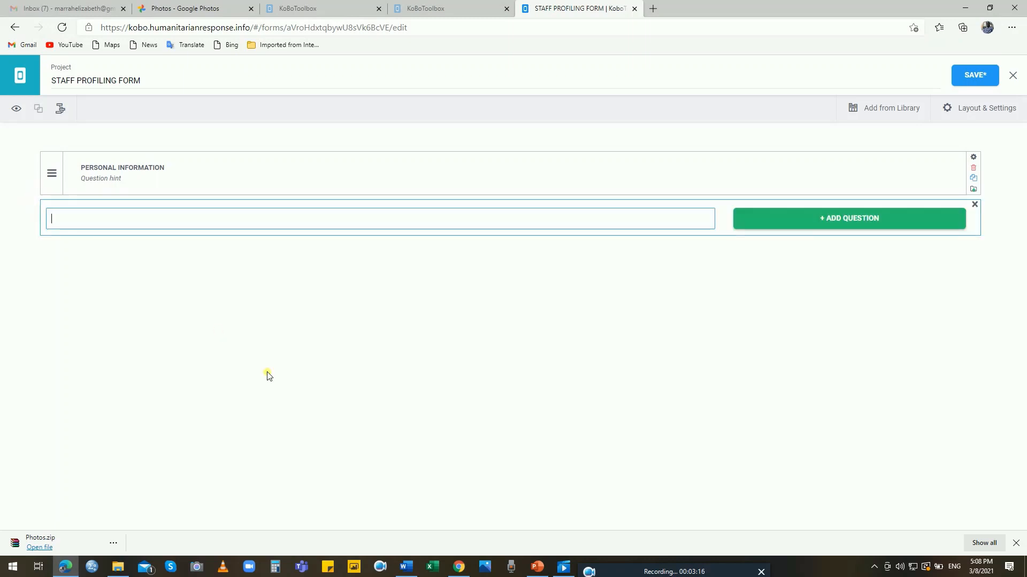
left_click(405, 567)
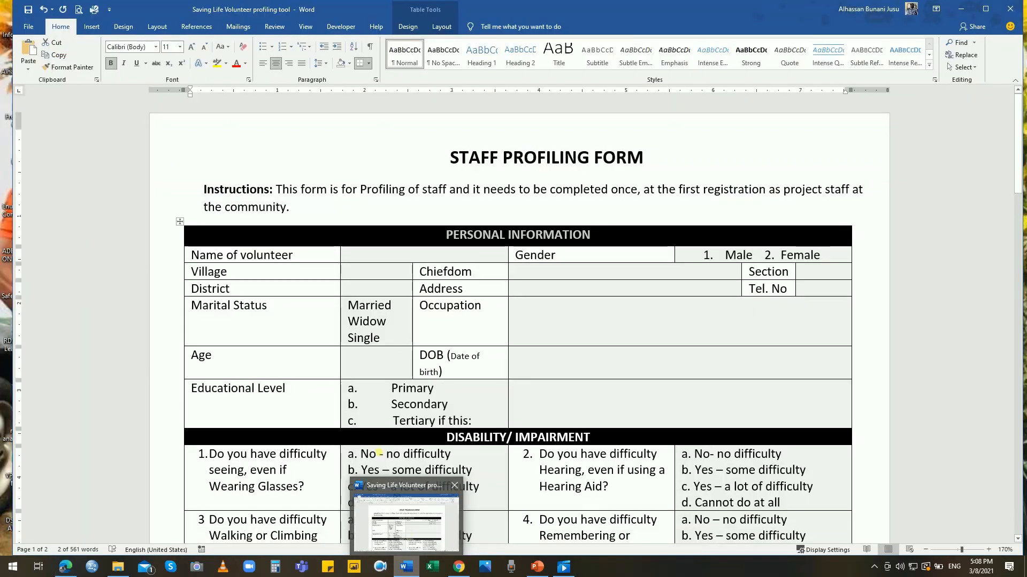
left_click(406, 503)
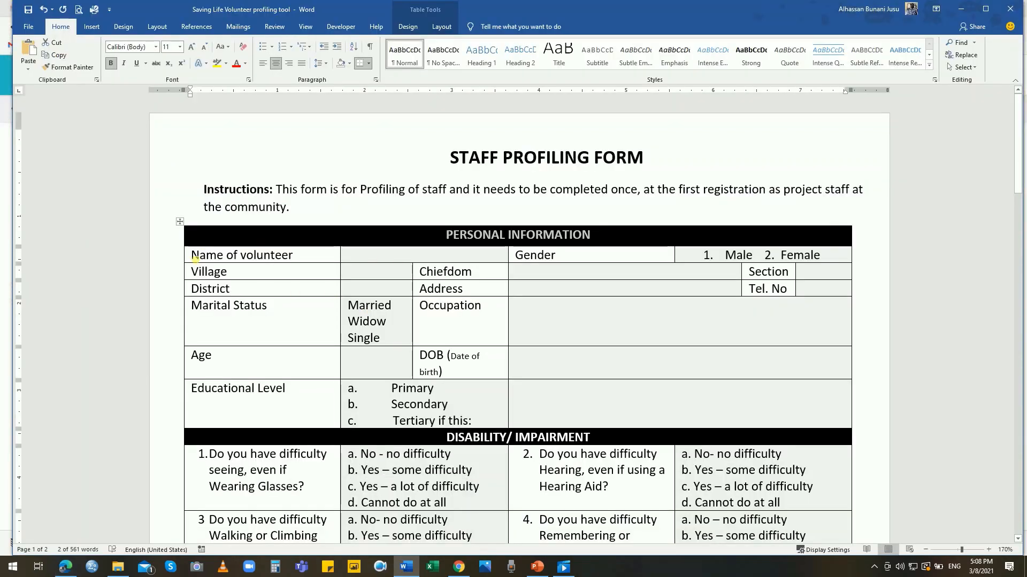
left_click_drag(195, 259, 287, 261)
right_click(287, 262)
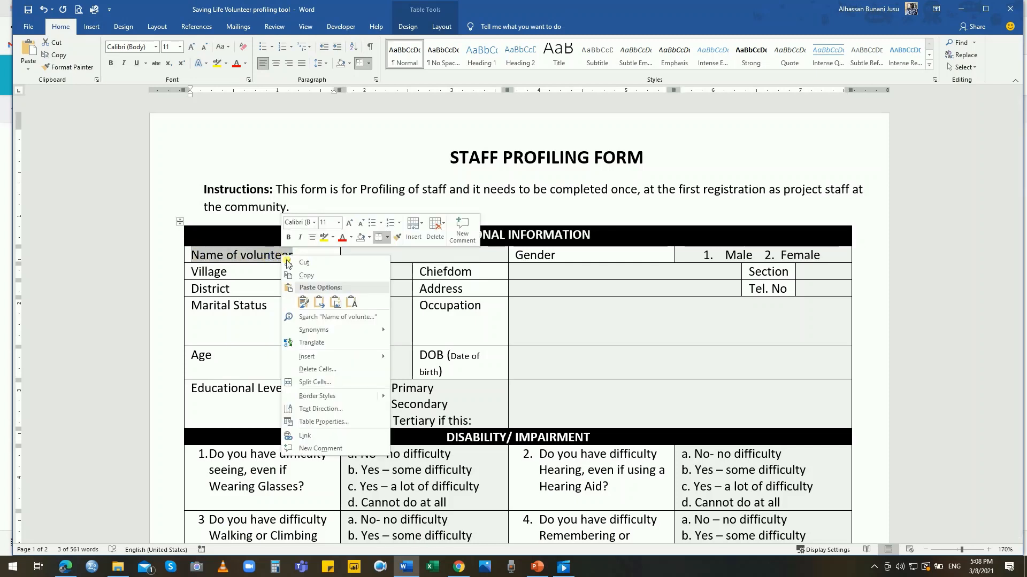
key("Escape")
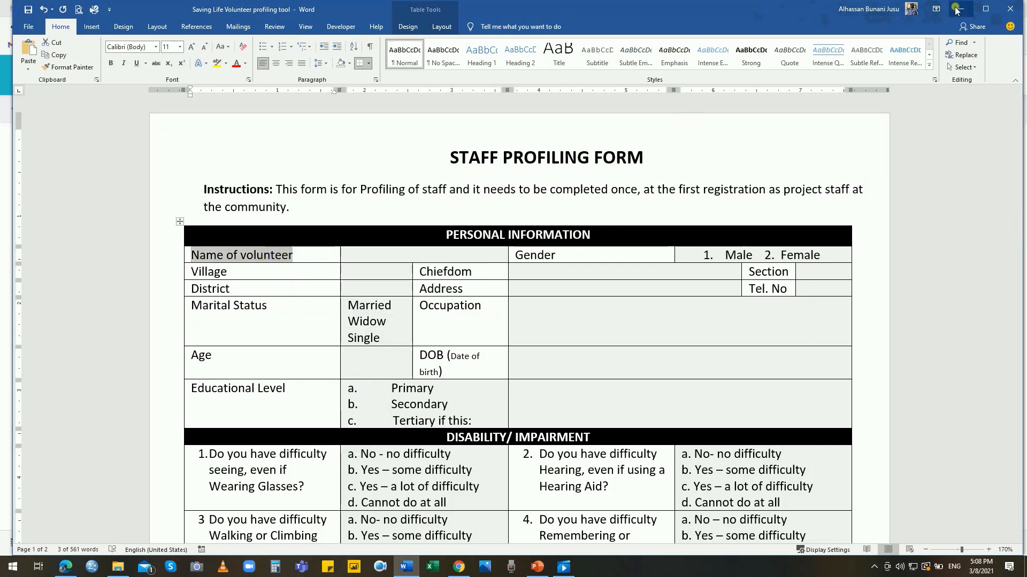
left_click(956, 9)
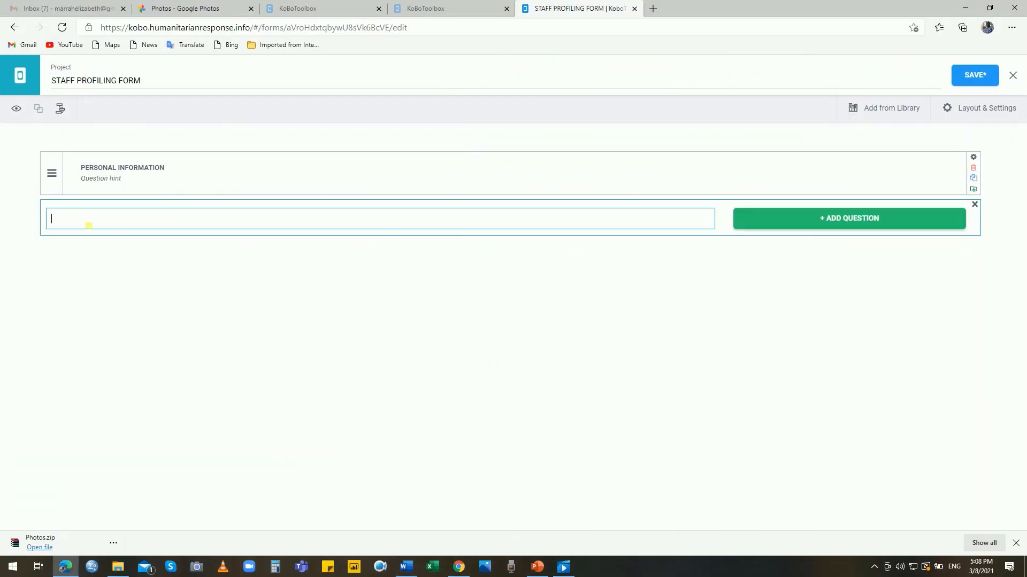
- Paste Name of volunteer as the new question's label and add it as a Text question
right_click(87, 223)
left_click(117, 326)
left_click(748, 227)
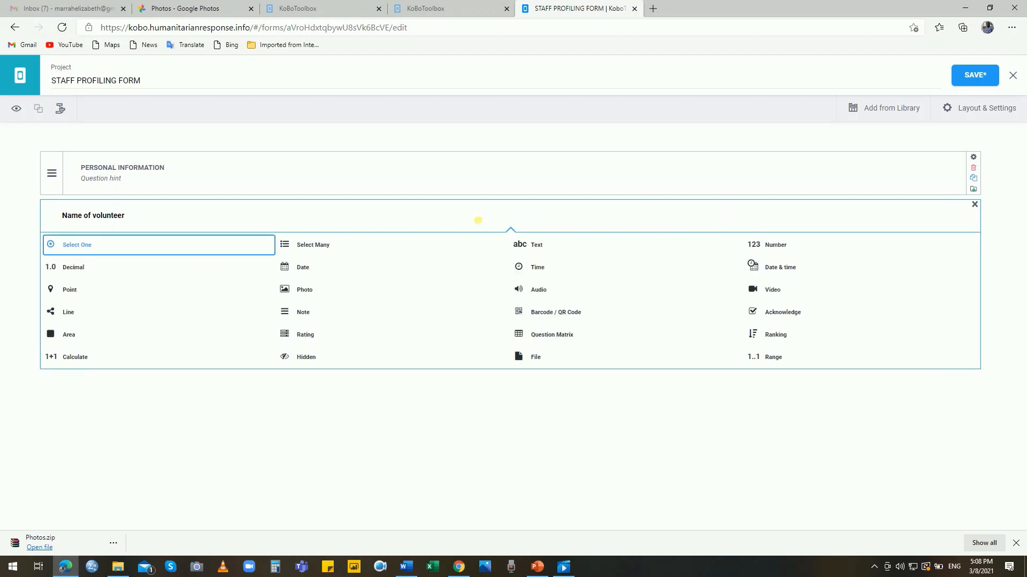
left_click(537, 246)
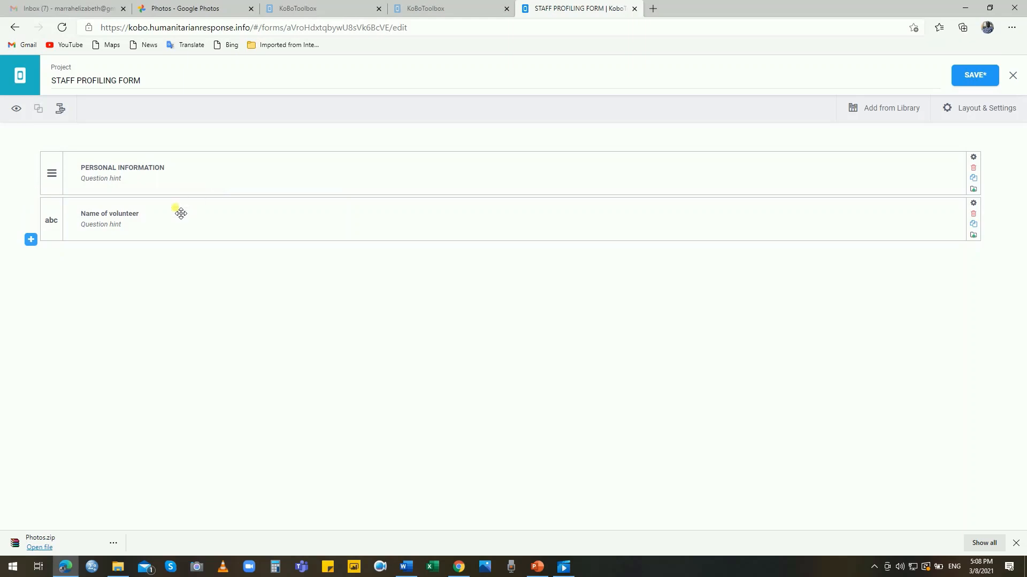
- Start a question below Name of volunteer, copy "Gender" from the Word table, and return to the KoBoToolbox form builder
left_click(31, 239)
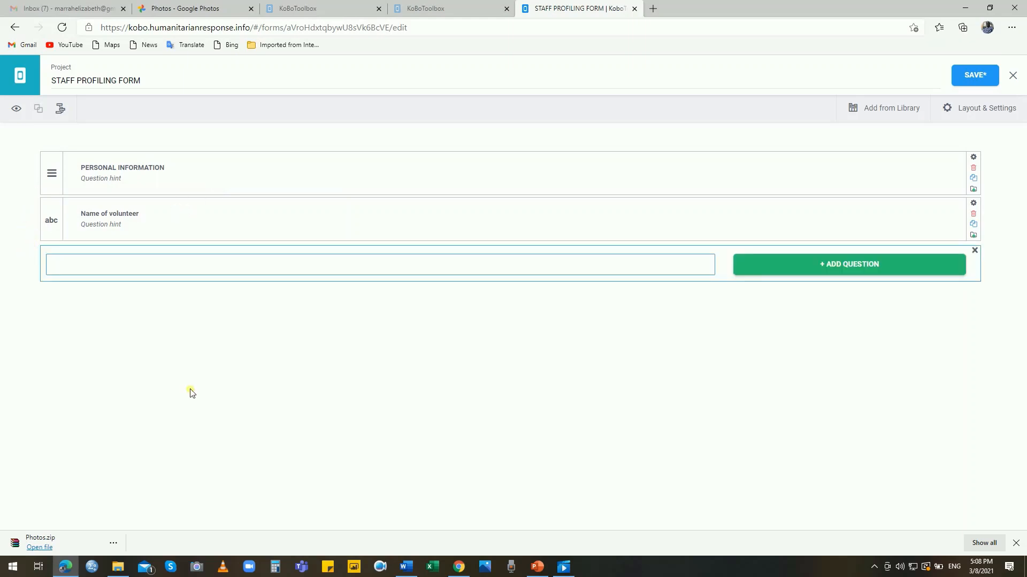
left_click(406, 567)
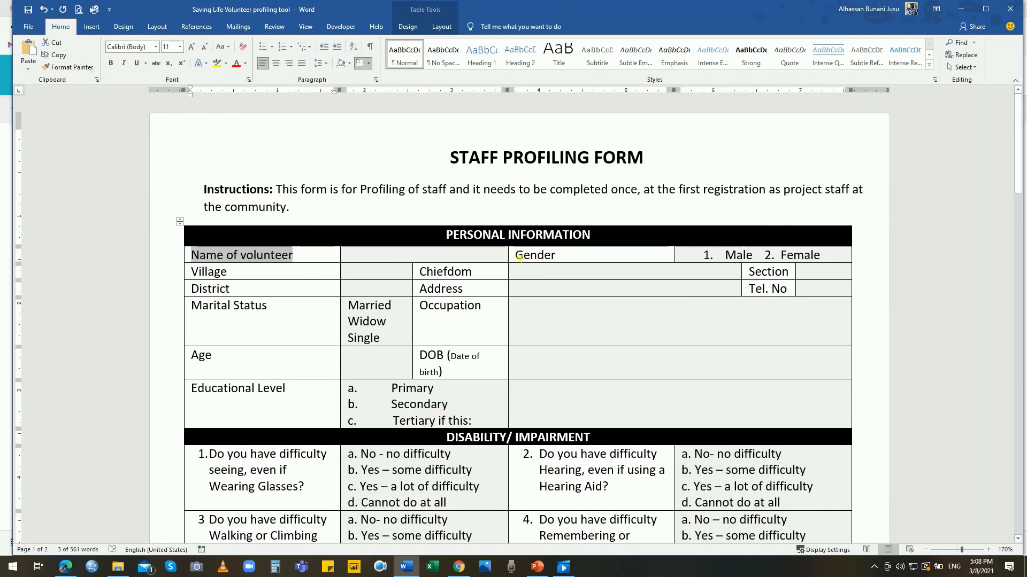
left_click_drag(516, 258, 539, 257)
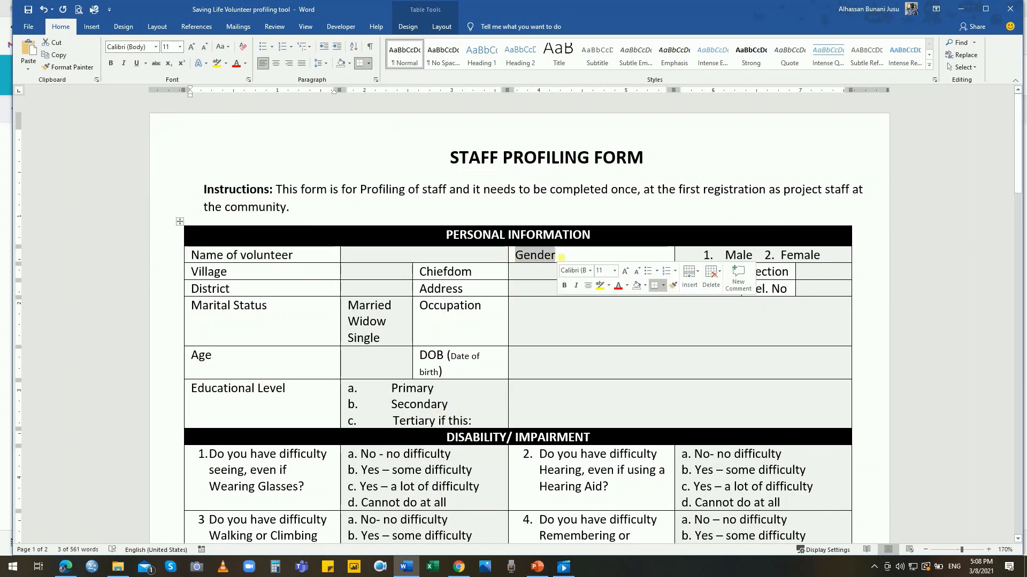
right_click(539, 256)
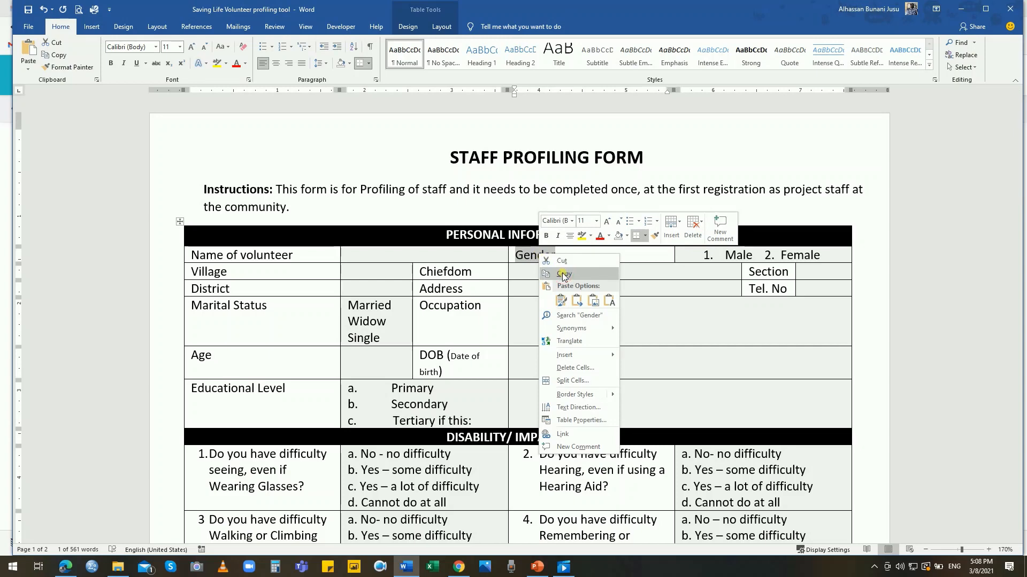
left_click(558, 271)
left_click(961, 8)
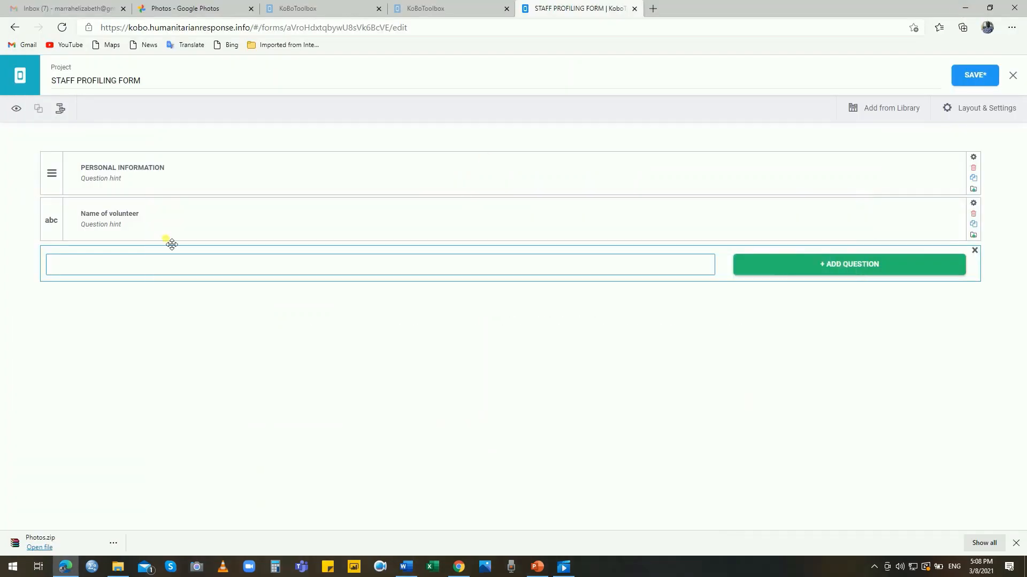
- Paste Gender as the new question's label and add it as a Select One question
right_click(103, 269)
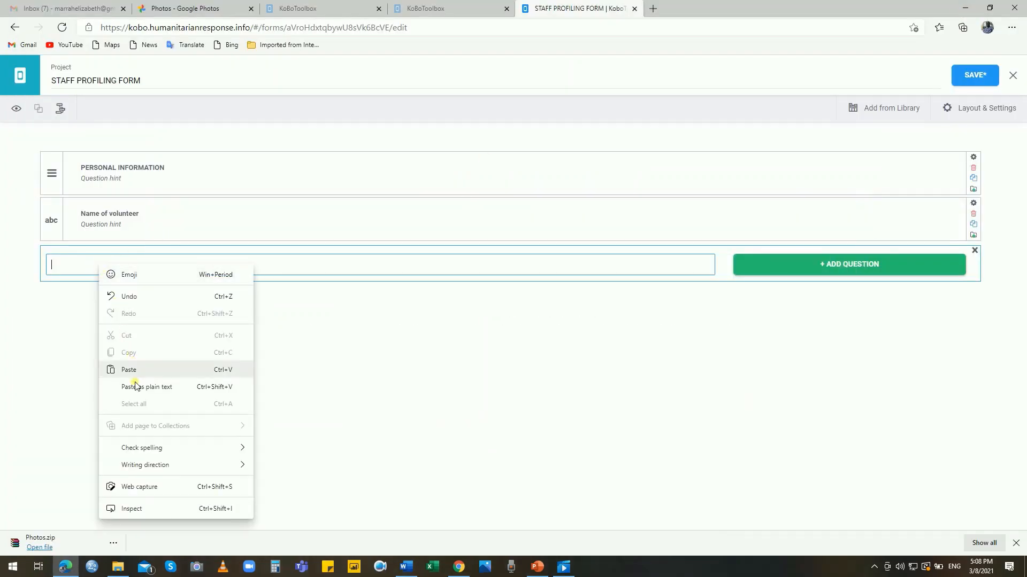
left_click(150, 373)
left_click(787, 270)
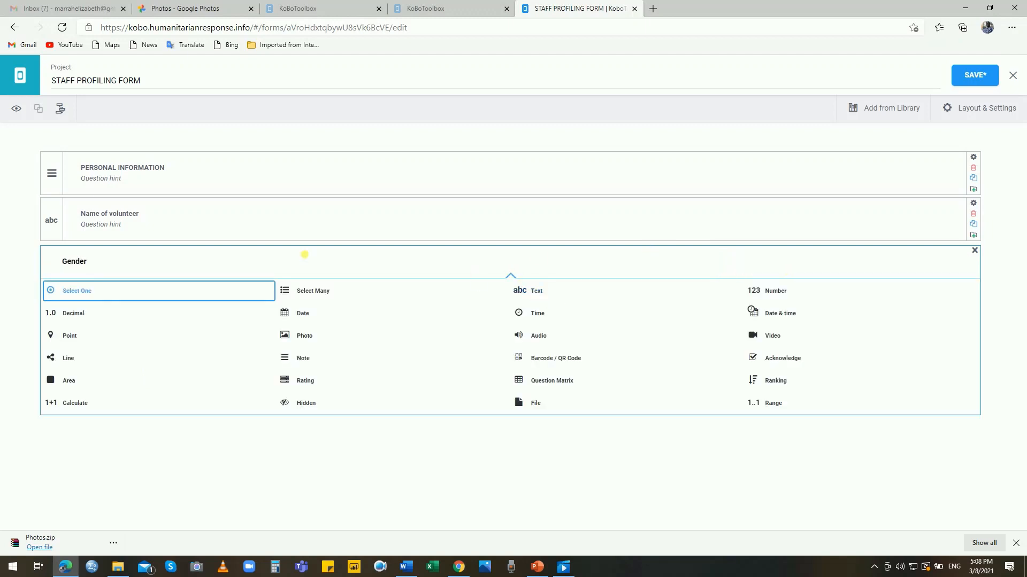
left_click(101, 293)
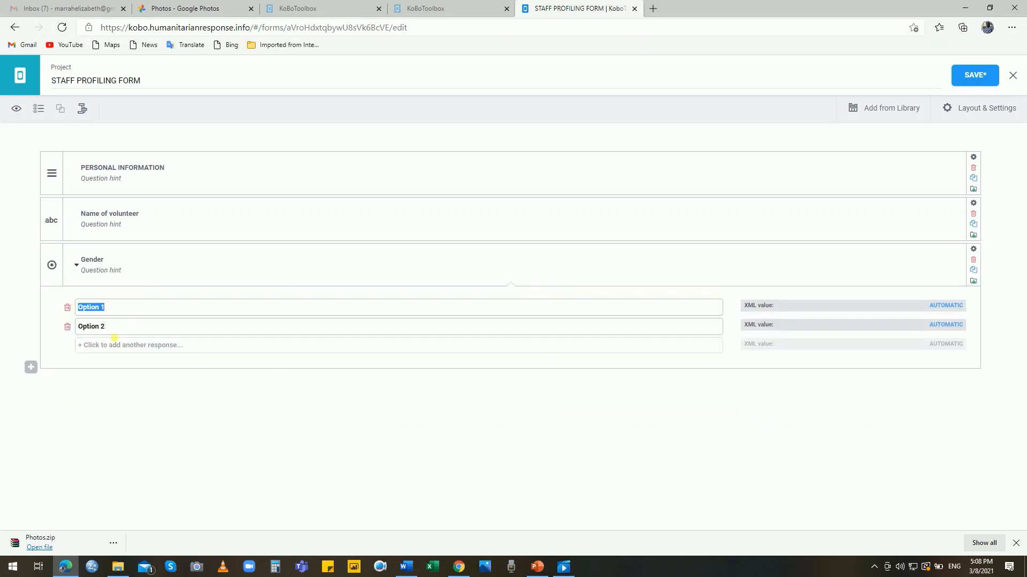
- Name the Gender question's two response options Male and Female, and collapse its option list
type("M")
left_click(115, 332)
key("BackSpace")
key("BackSpace")
key("BackSpace")
key("BackSpace")
key("BackSpace")
key("BackSpace")
key("BackSpace")
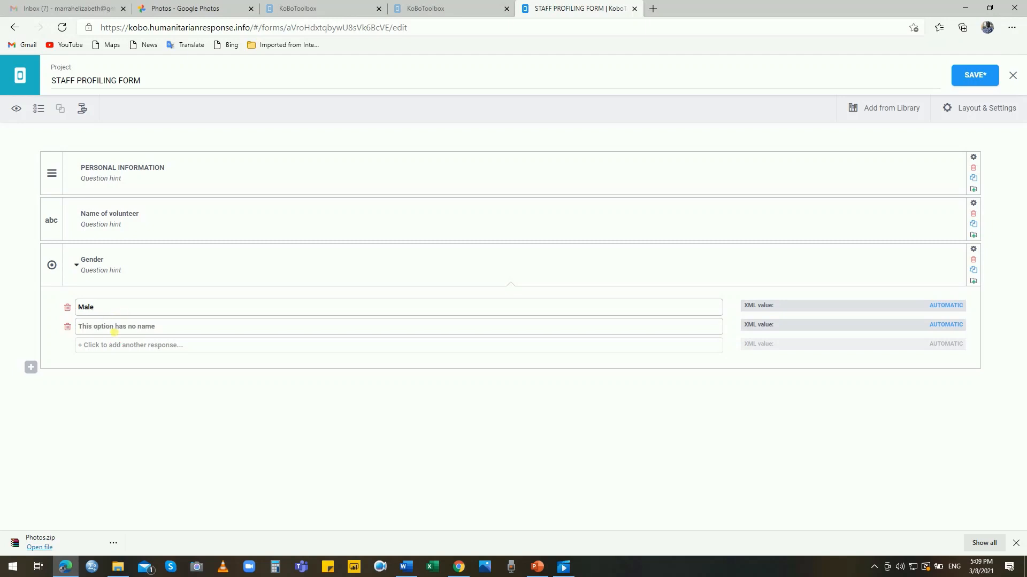
type("Female")
left_click(76, 264)
- Start a question below Gender, copy "Village" from the Word table, and return to the KoBoToolbox form builder
left_click(31, 286)
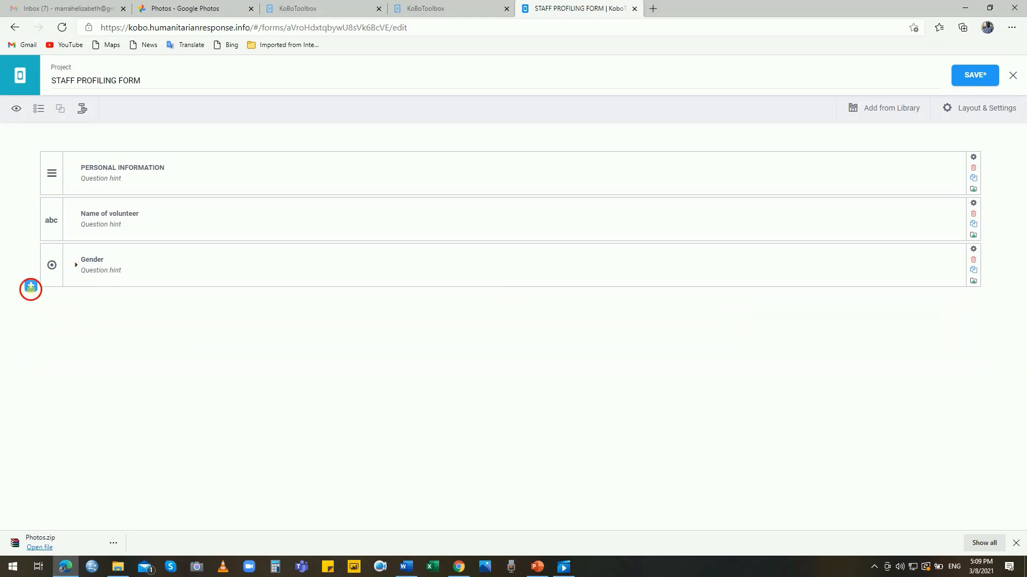
left_click(406, 566)
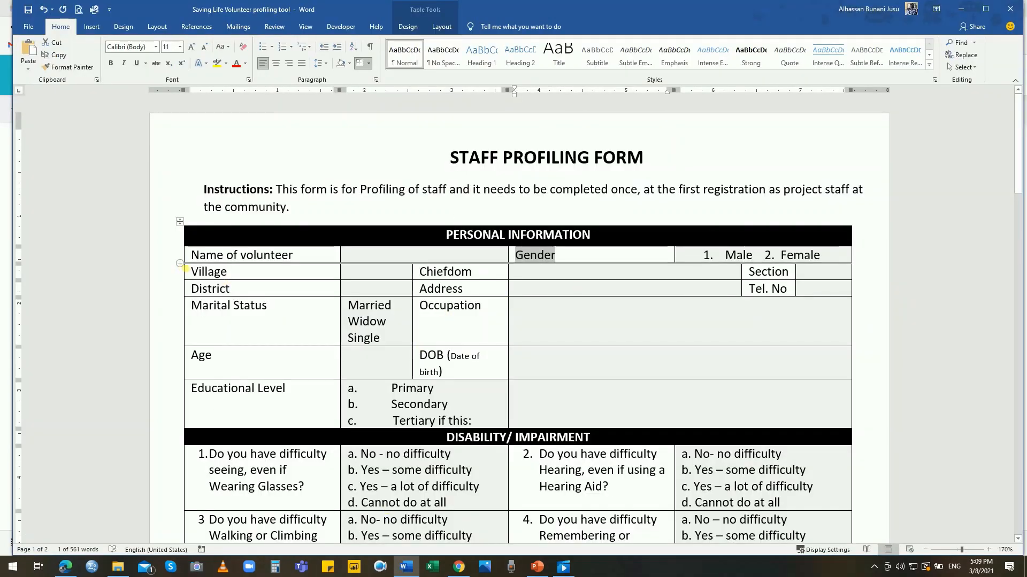
left_click_drag(191, 272, 227, 273)
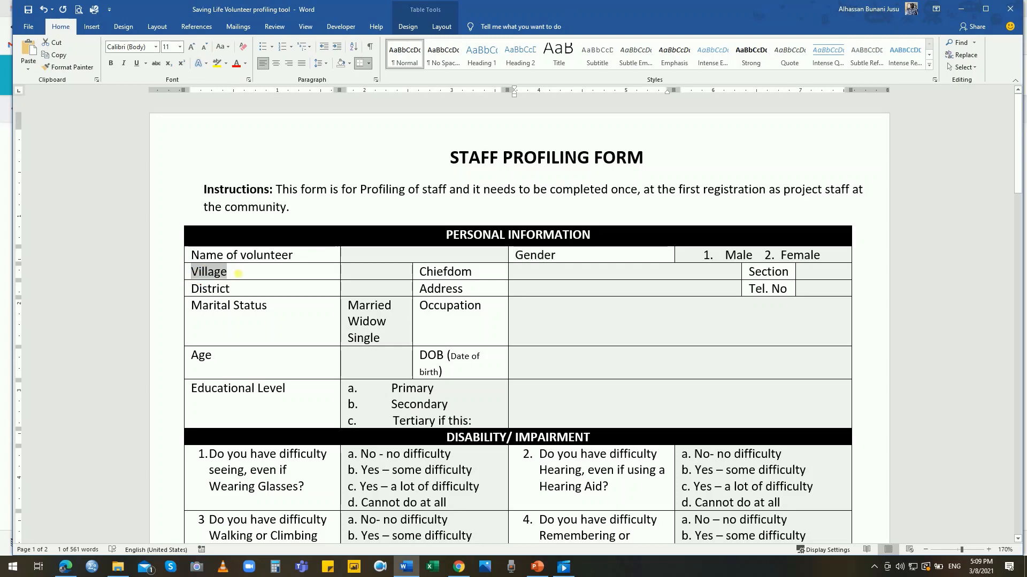
right_click(217, 276)
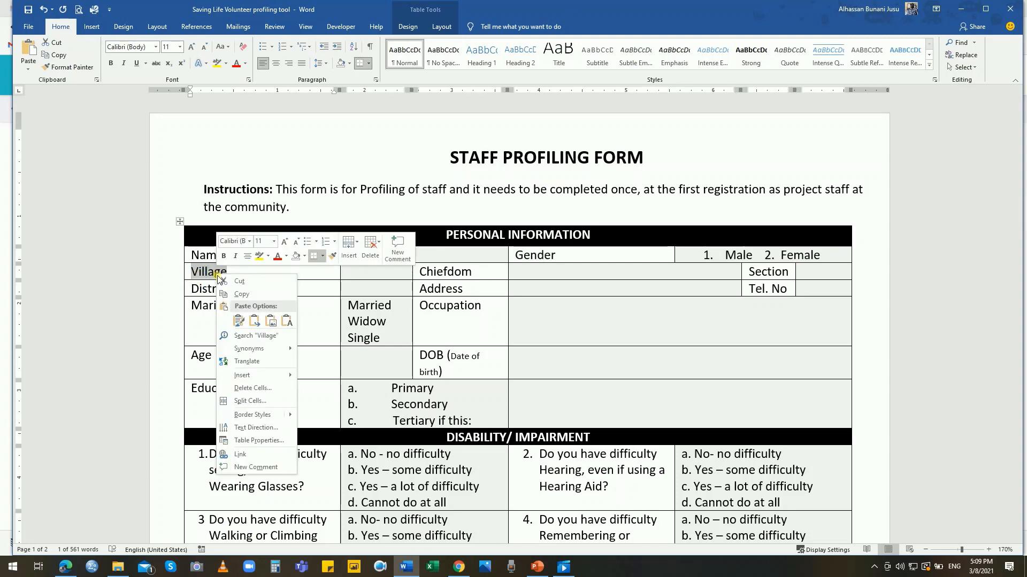
left_click(244, 294)
left_click(961, 9)
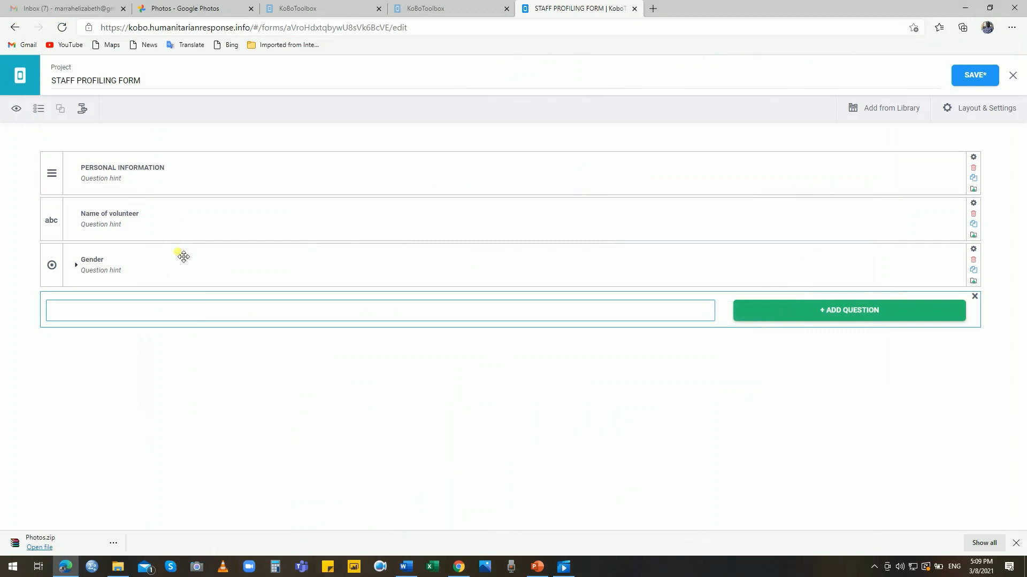
- Paste Village as the new question's label and add it as a Text question
right_click(57, 310)
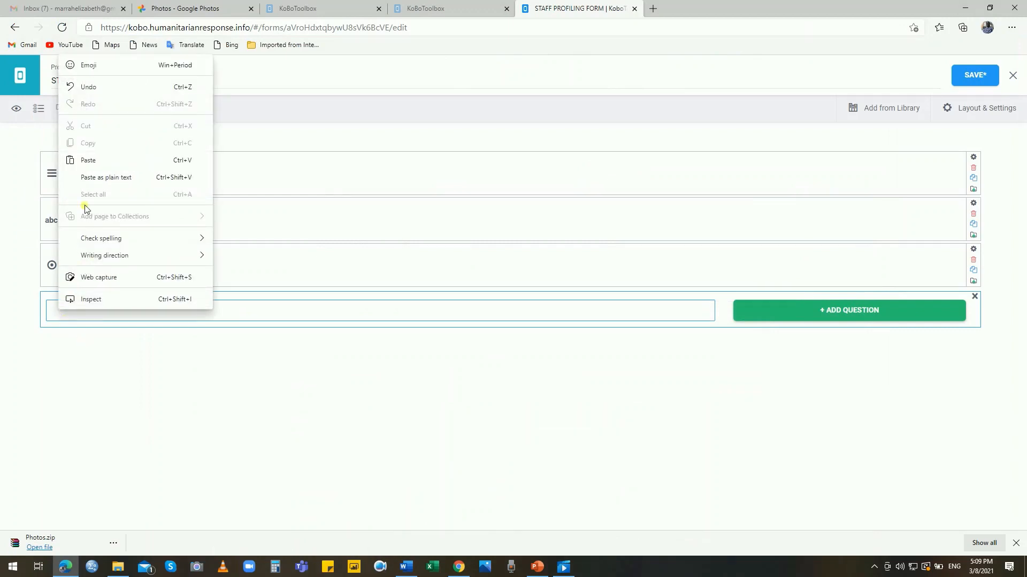
left_click(98, 158)
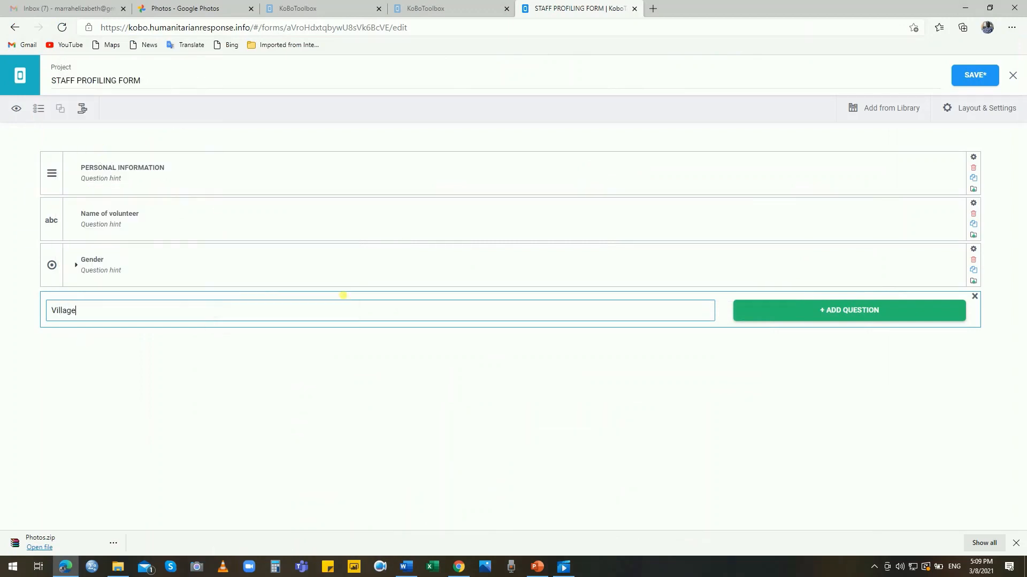
left_click(739, 317)
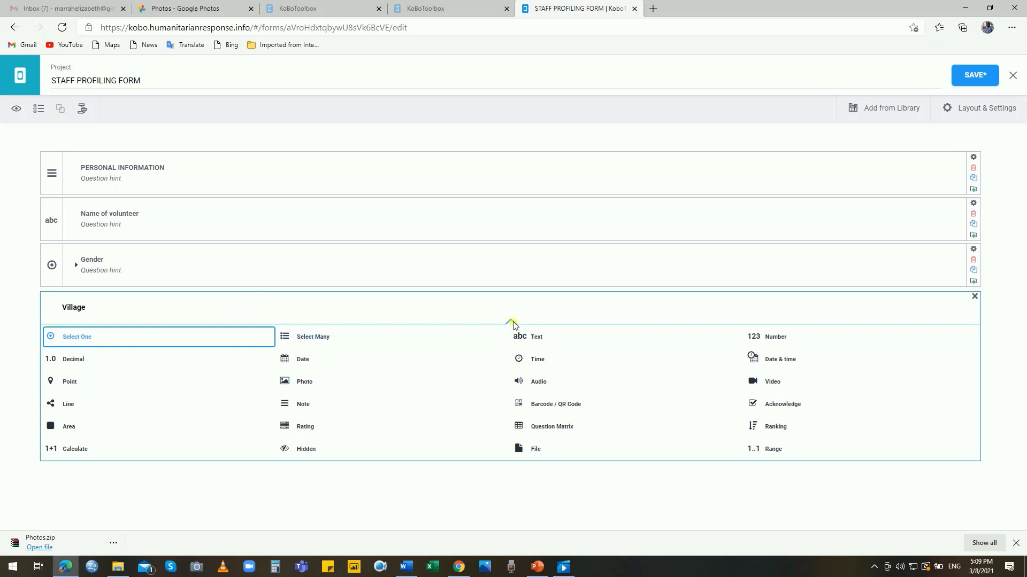
left_click(537, 338)
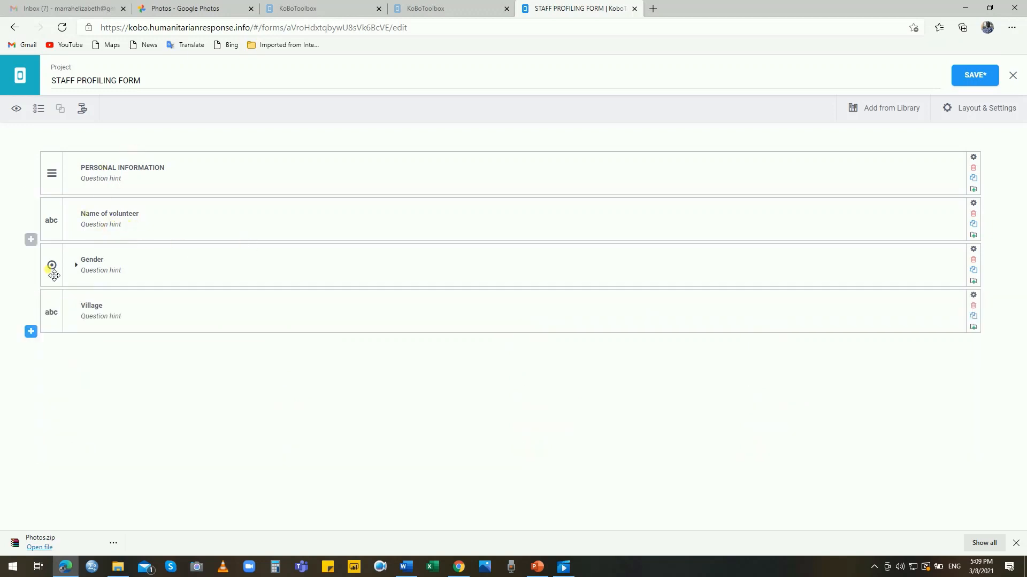
- Start a question below Village, copy "Tel. No" from the Word table, and return to the KoBoToolbox form builder
left_click(30, 331)
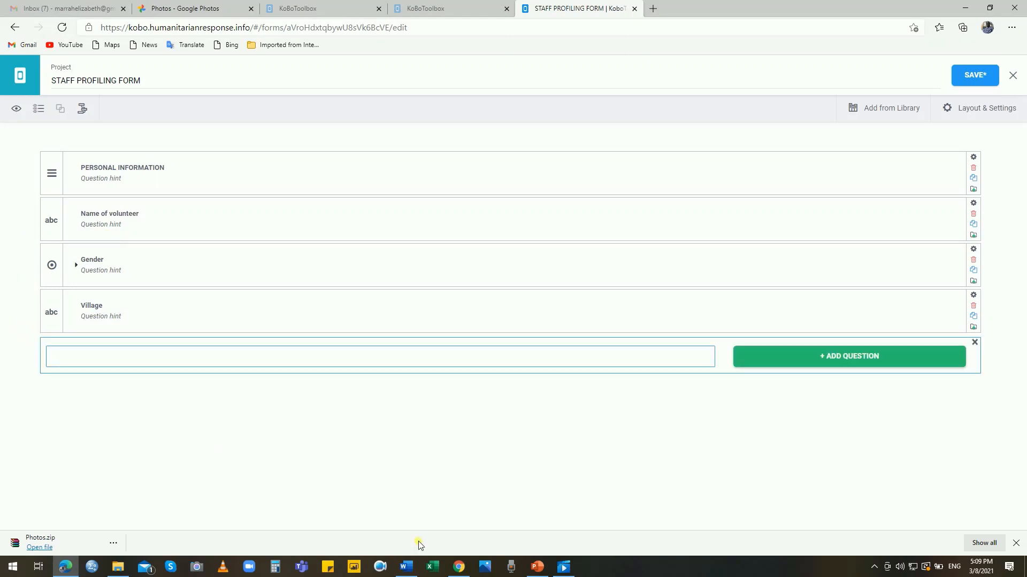
left_click(406, 566)
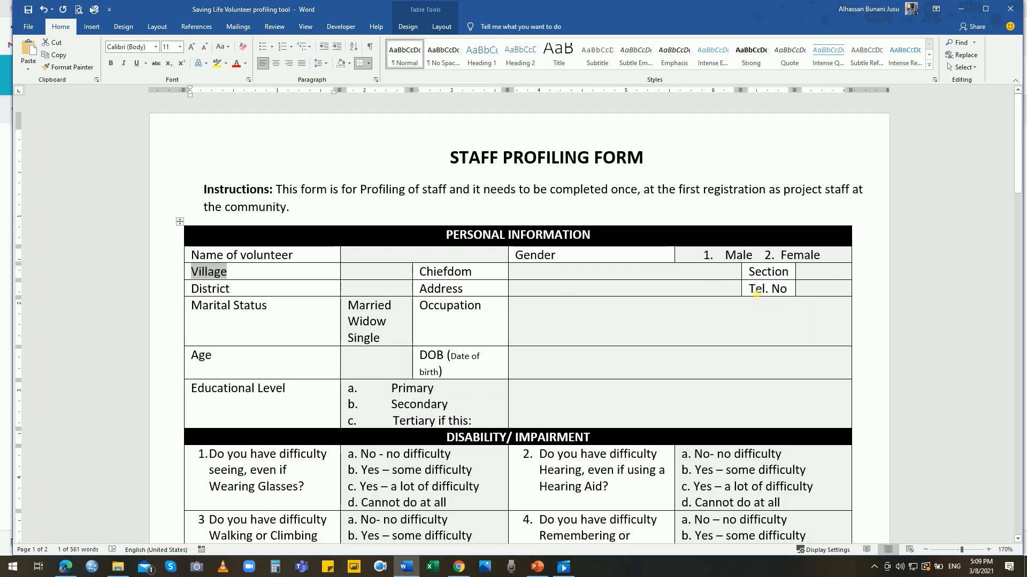
left_click_drag(748, 289, 787, 289)
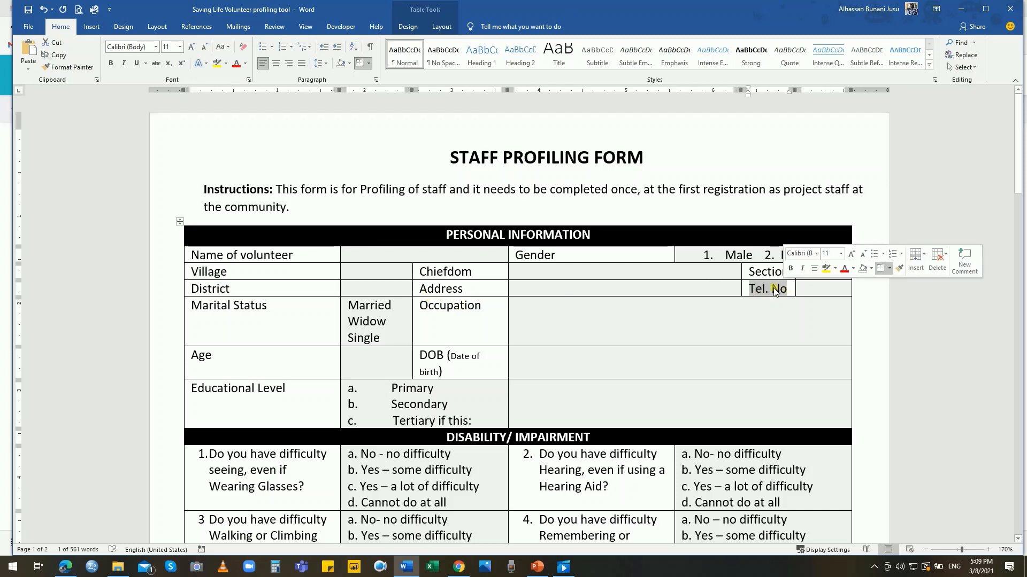
right_click(768, 289)
left_click(792, 310)
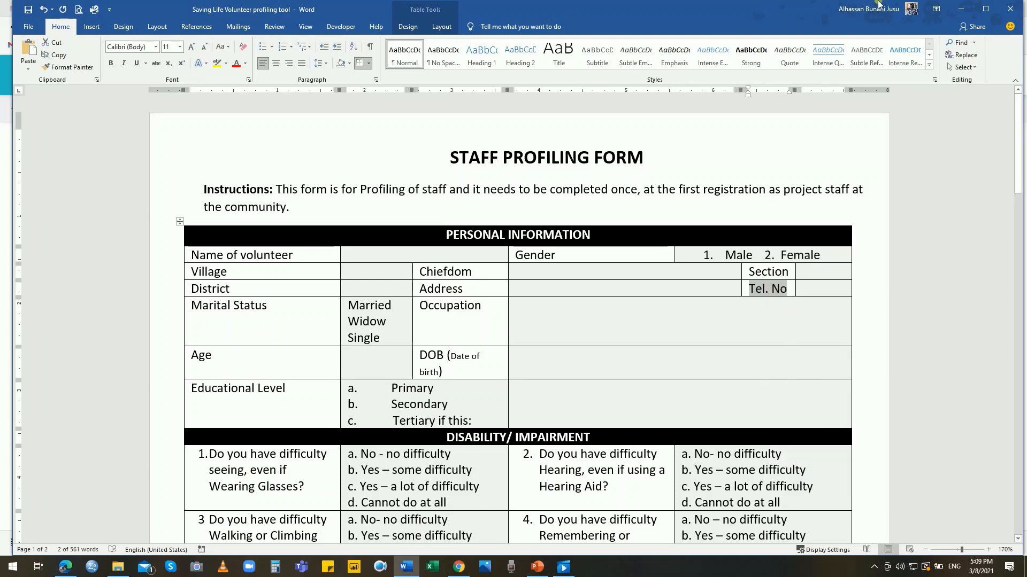
left_click(961, 9)
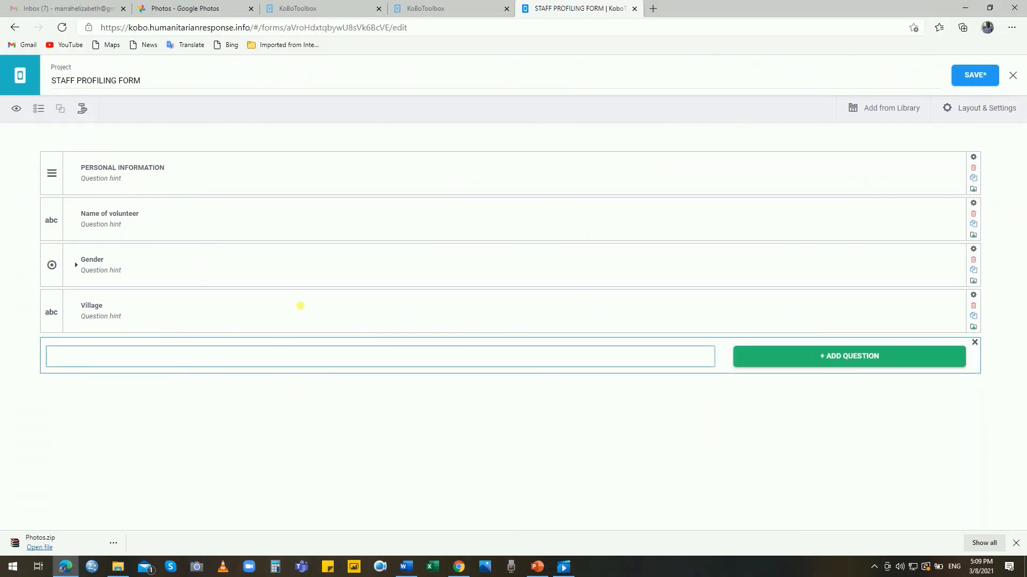
- Paste Tel. No as the new question's label and add it as a Number question
right_click(83, 359)
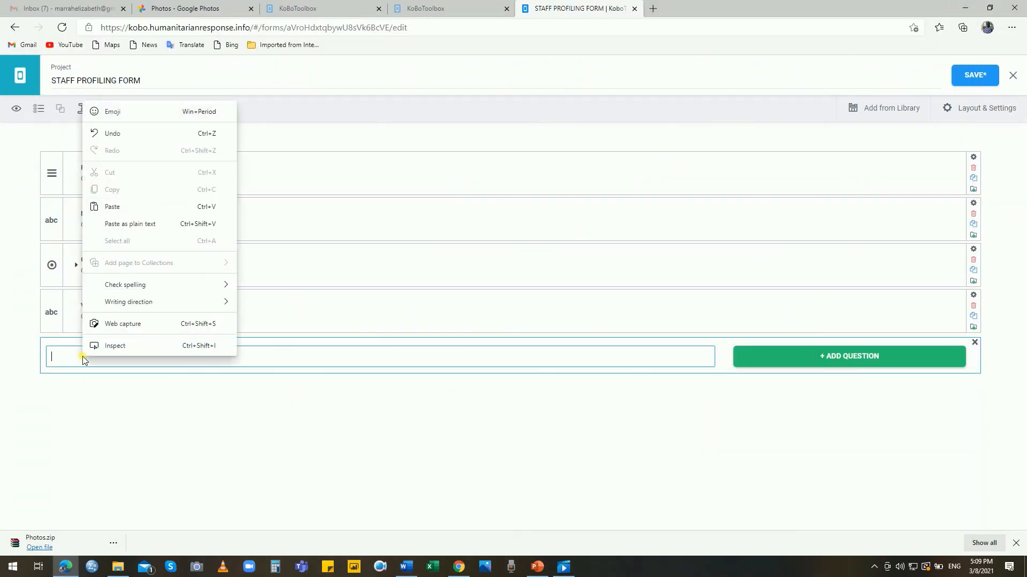
left_click(130, 204)
left_click(805, 355)
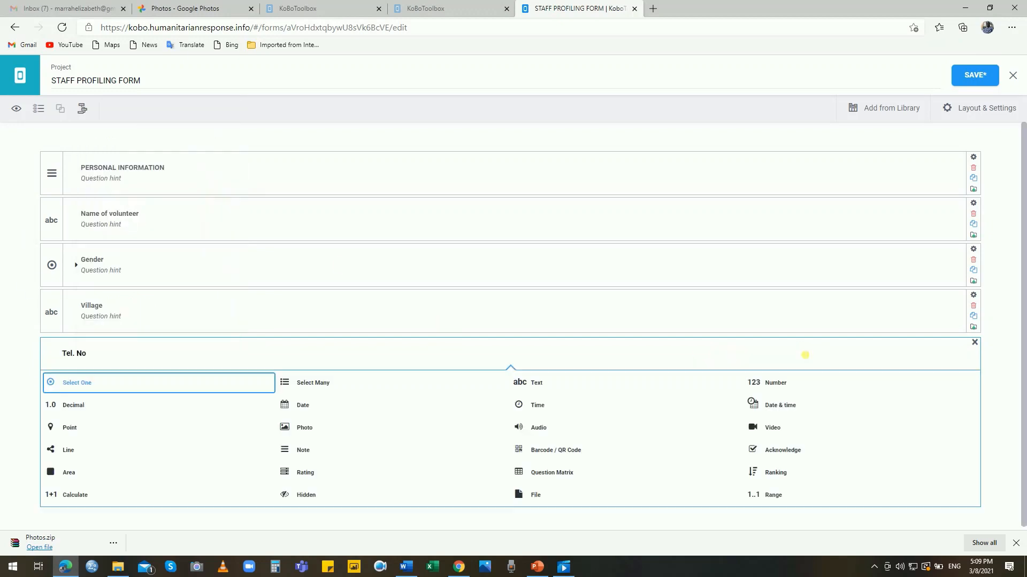
left_click(758, 383)
- Start a new question below Tel. No and switch to the Word profiling document
left_click(33, 378)
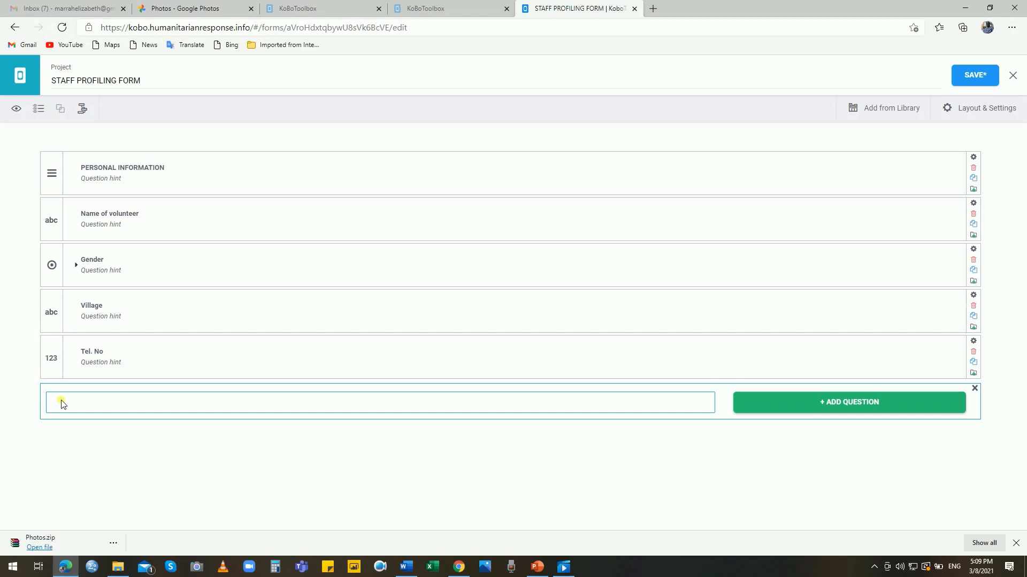
left_click(406, 568)
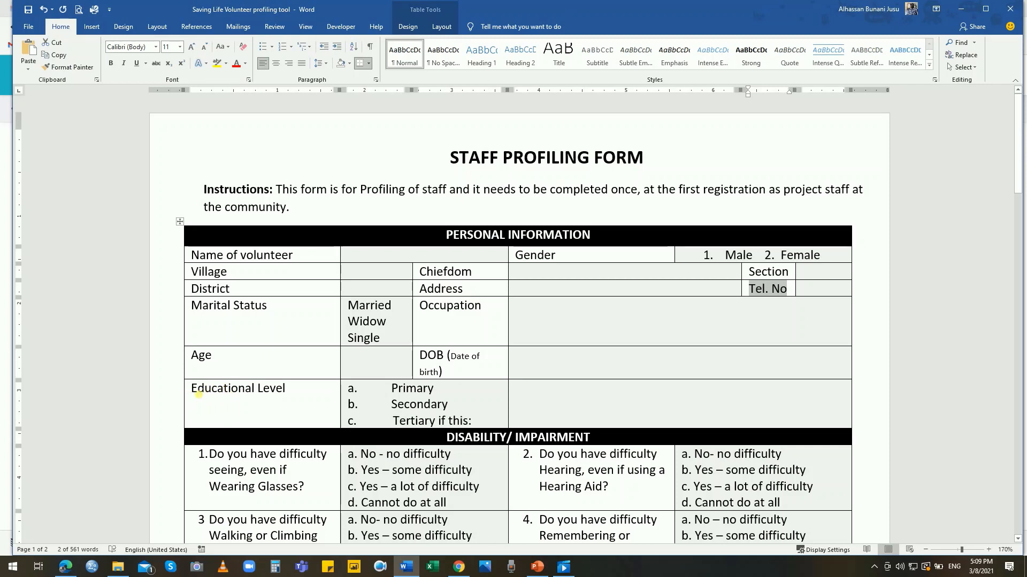
left_click_drag(194, 392, 256, 391)
right_click(257, 391)
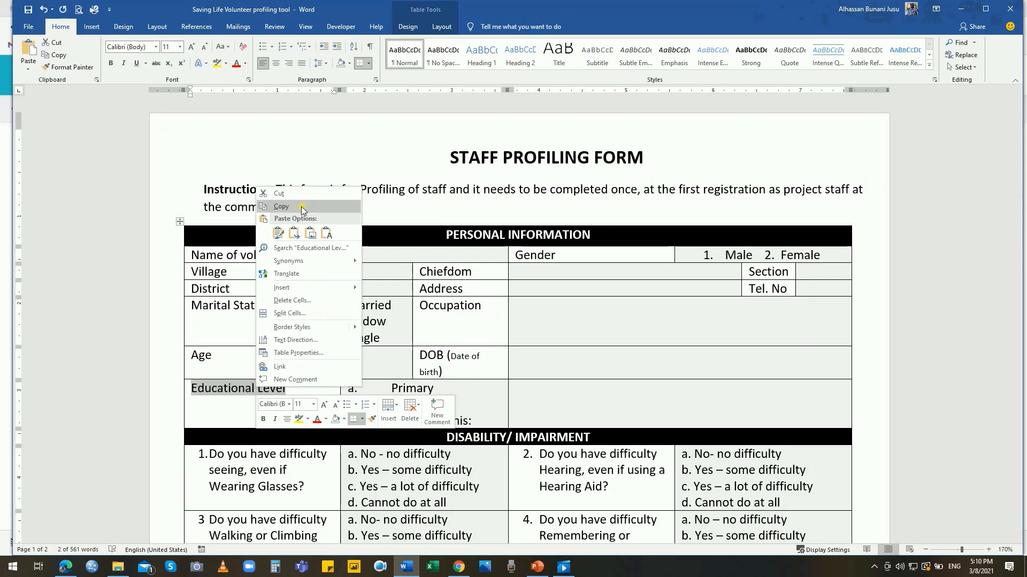
left_click(210, 324)
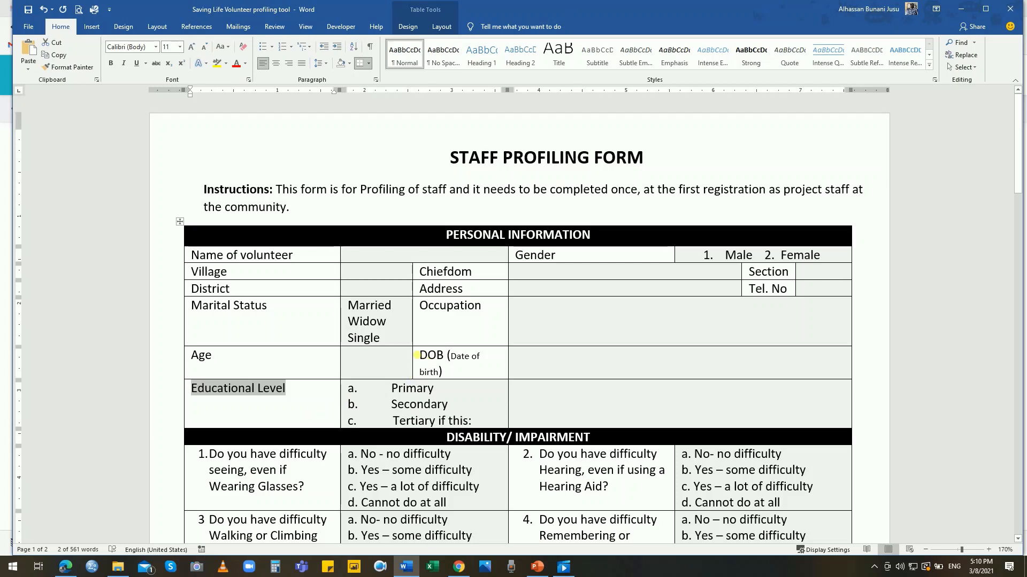
- Copy "DOB (Date of birth)" from the Word table and return to the KoBoToolbox form builder
triple_click(425, 358)
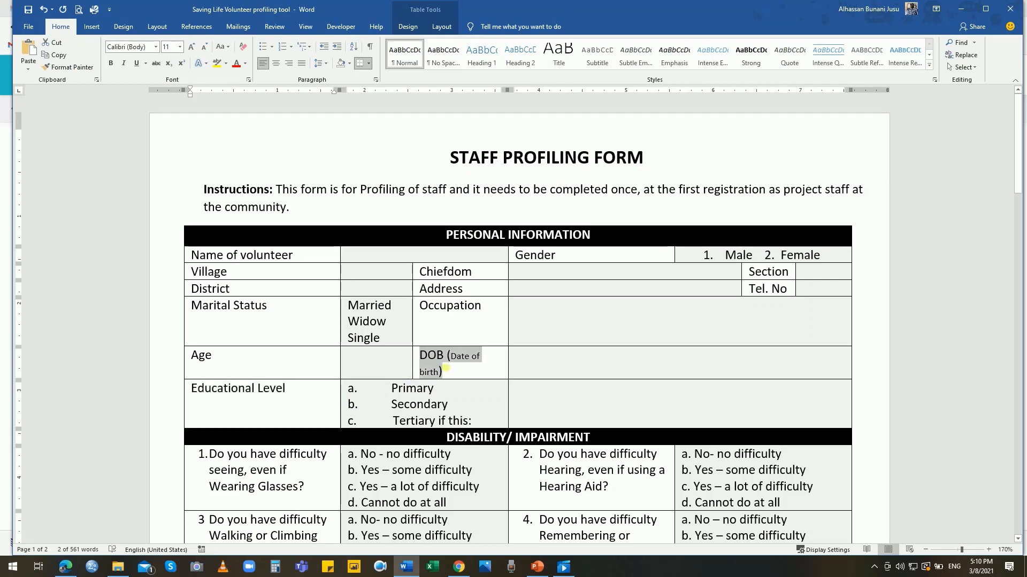
right_click(434, 365)
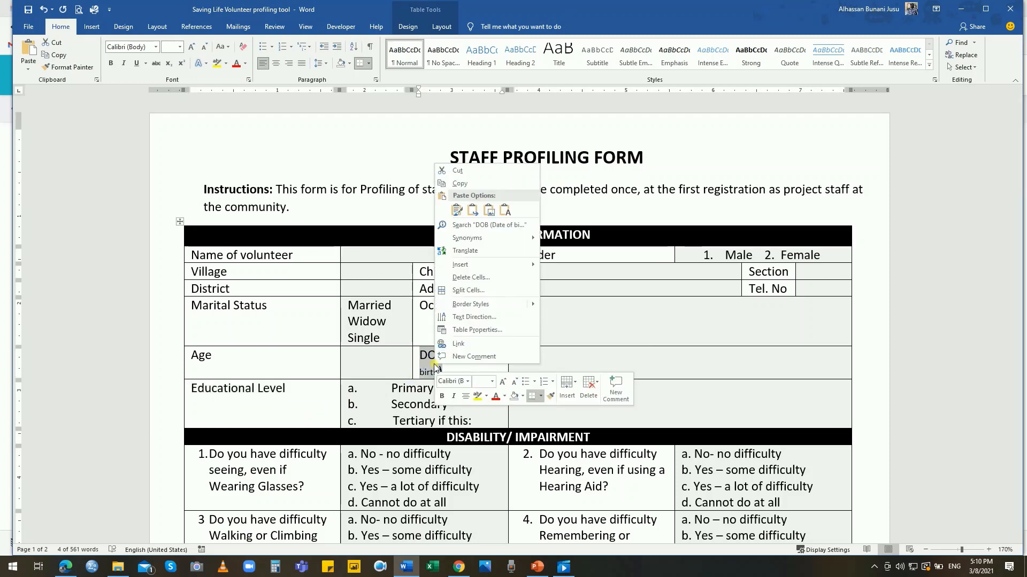
left_click(468, 183)
left_click(968, 12)
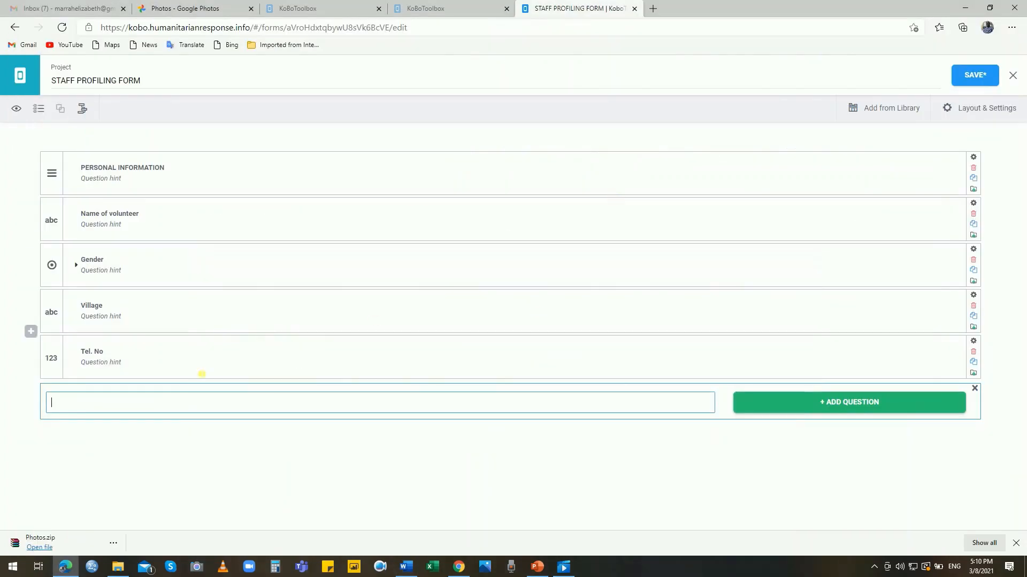
- Paste DOB (Date of birth) as the new question's label and add it as a Date question
right_click(104, 406)
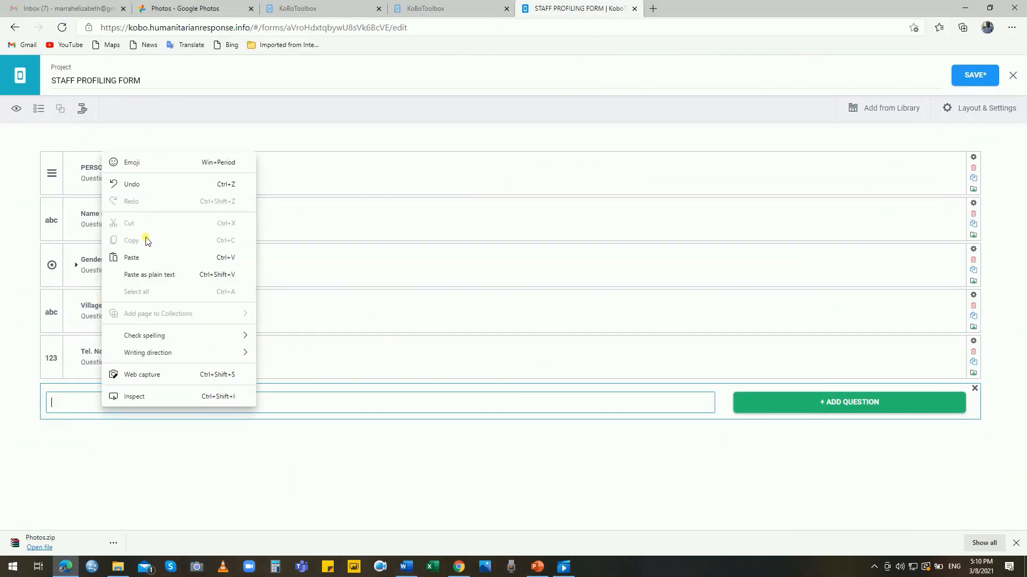
left_click(147, 257)
left_click(874, 404)
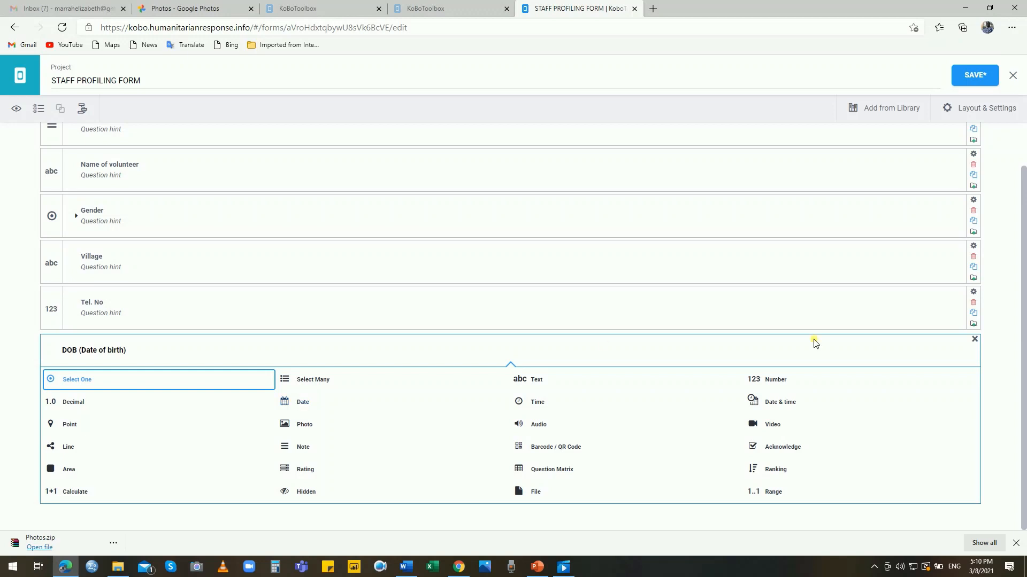
left_click(303, 402)
- Start a new question below DOB (Date of birth) and switch to the Word profiling document
mouse_move(24, 383)
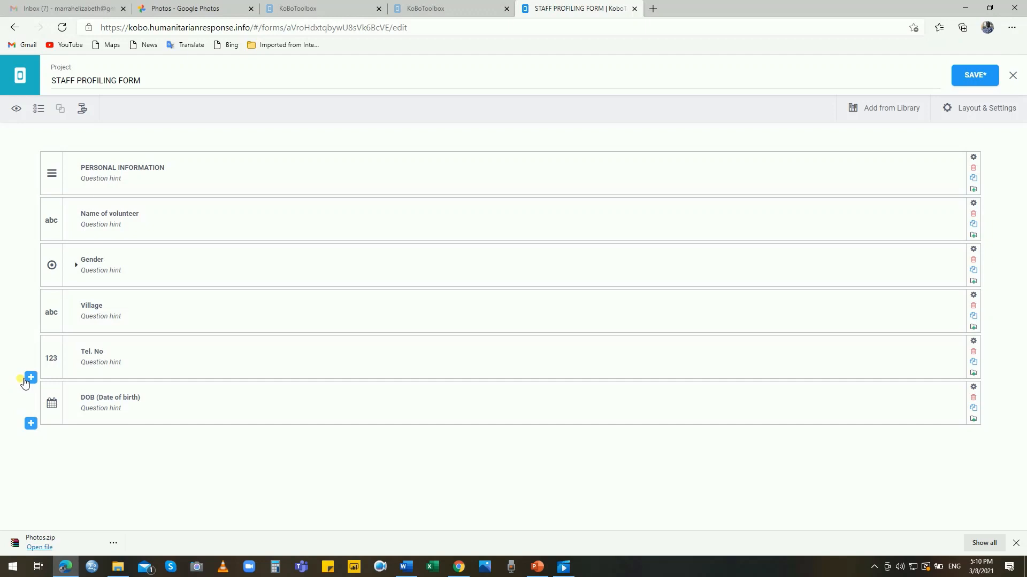
left_click(31, 424)
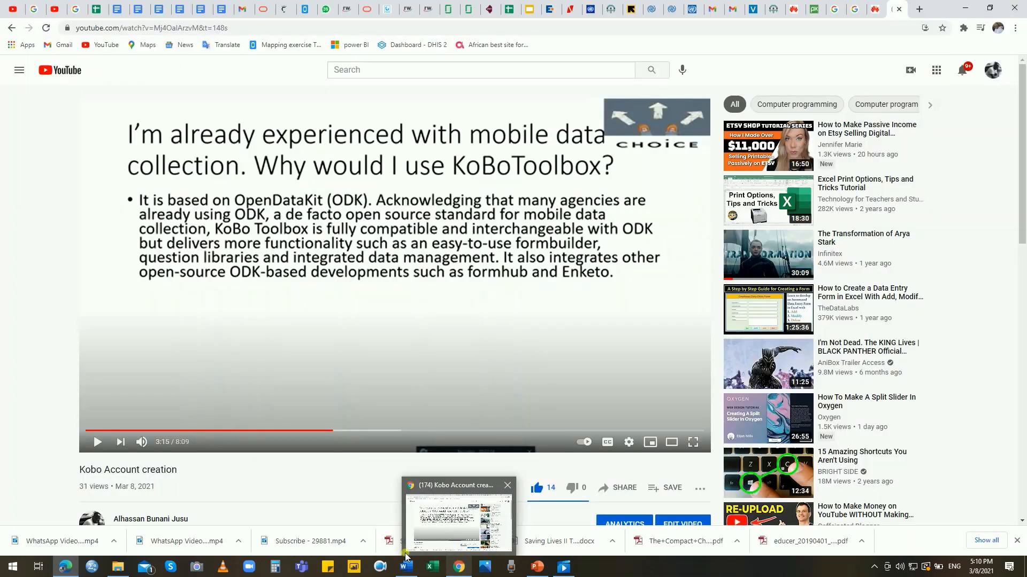
mouse_move(408, 573)
left_click(405, 524)
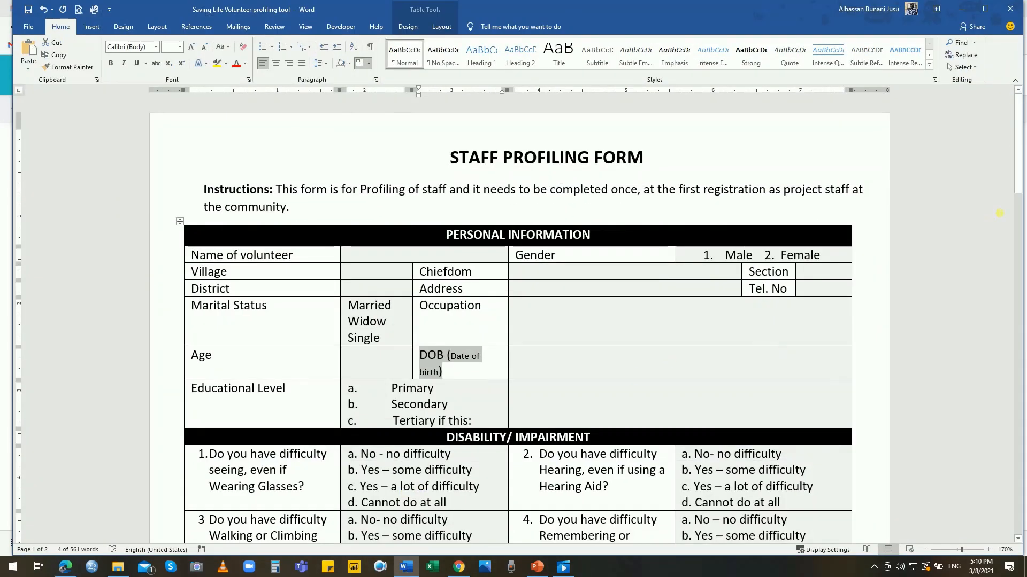
- Copy question 21, "What is your expectation as volunteer?", from the Word table and return to the KoBoToolbox form builder
left_click_drag(1016, 164, 1024, 288)
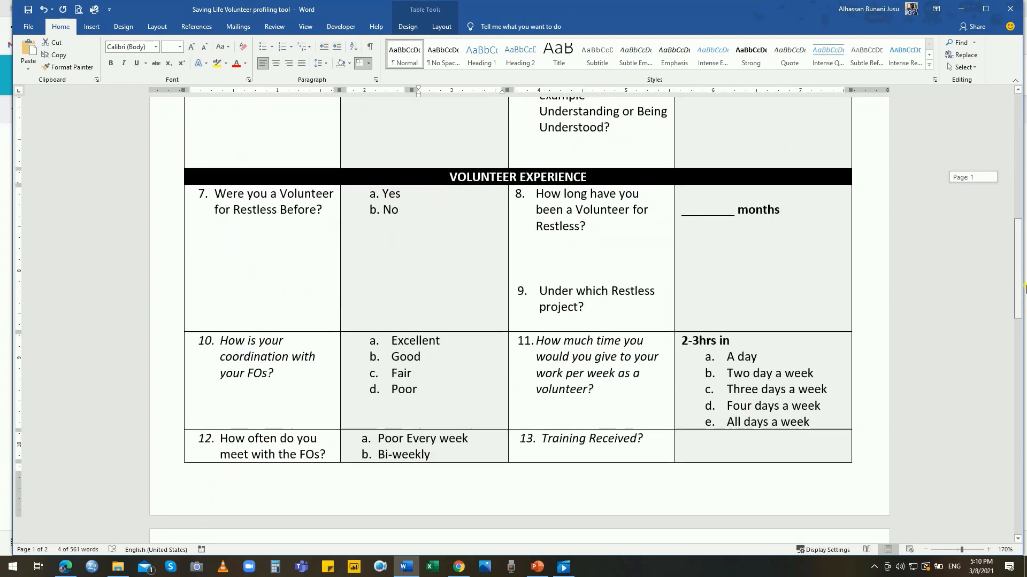
left_click_drag(1024, 288, 1024, 438)
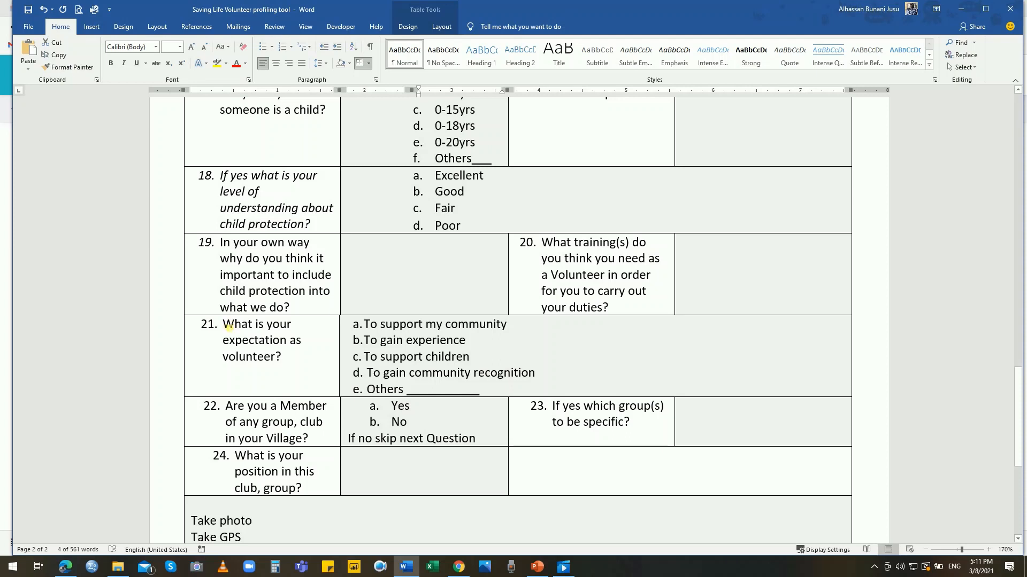
triple_click(244, 334)
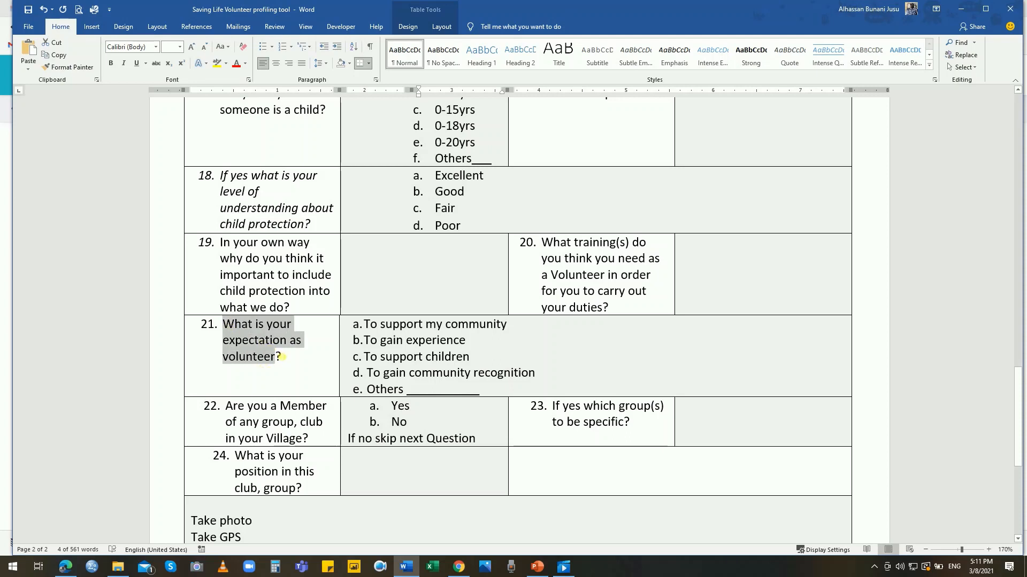
right_click(252, 344)
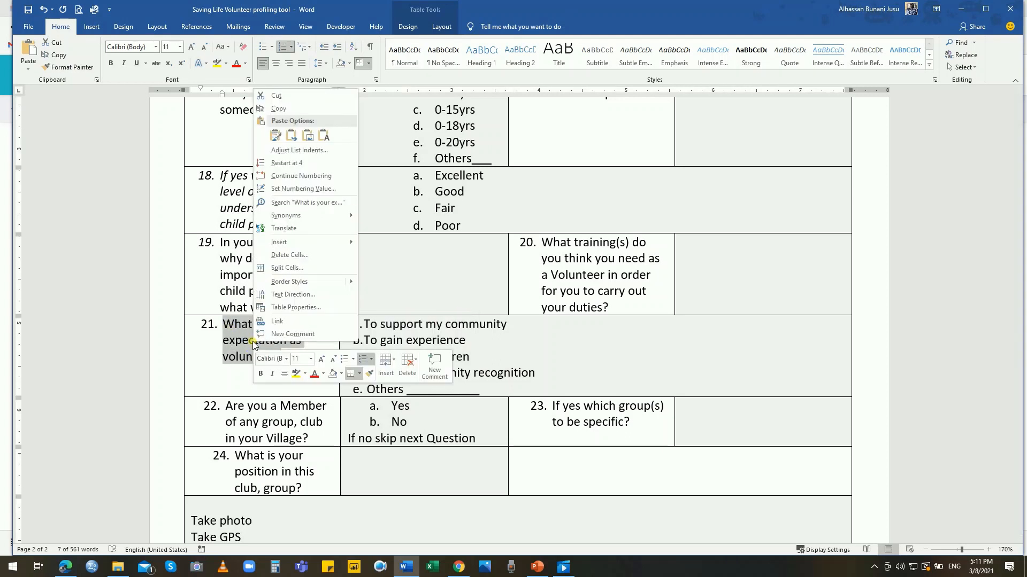
left_click(272, 109)
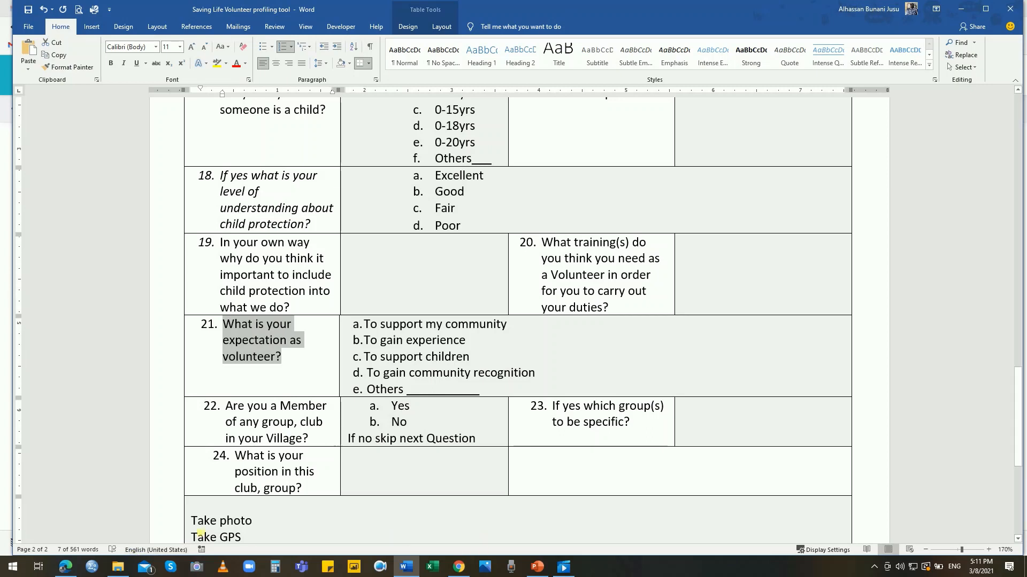
left_click(65, 567)
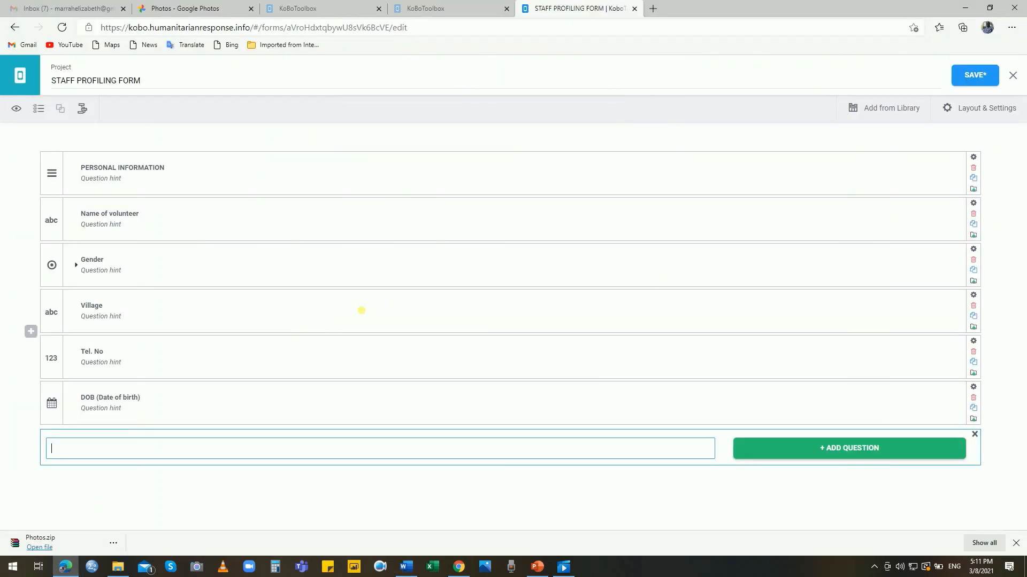
- Paste "What is your expectation as volunteer?" as the label without its "21." prefix and add it as a Select Many question
right_click(87, 451)
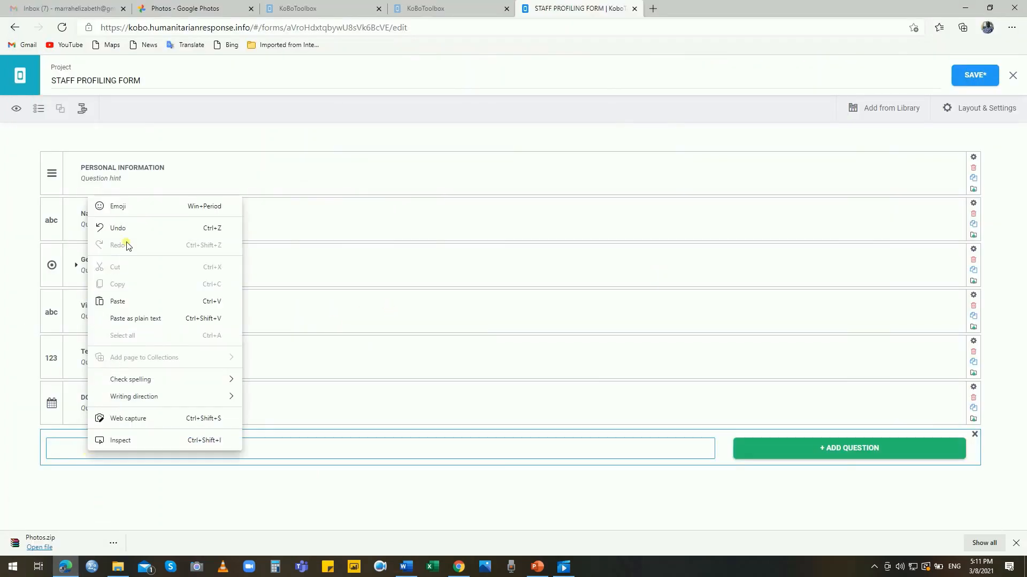
left_click(135, 305)
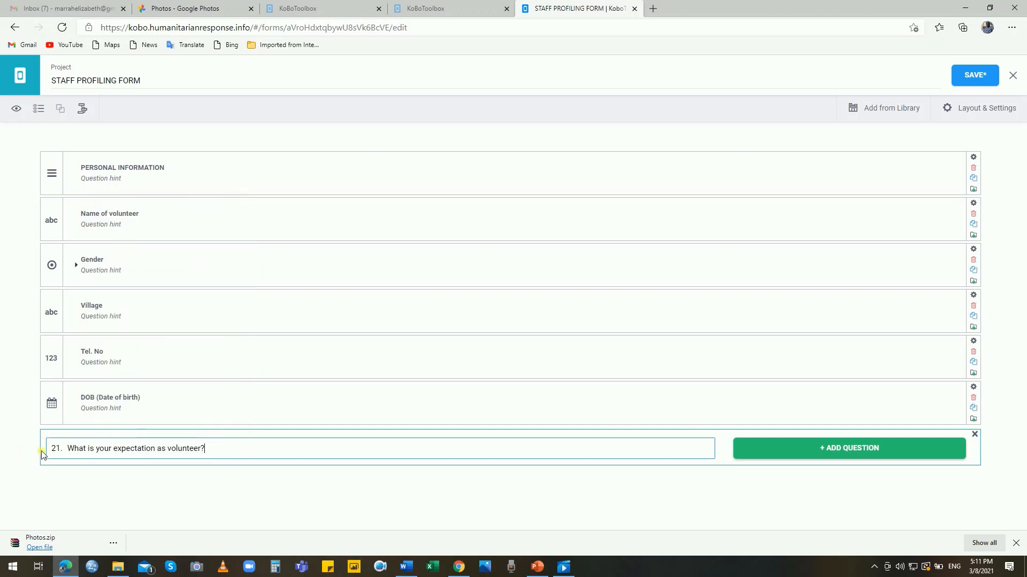
left_click(68, 449)
key("BackSpace")
key("BackSpace")
key("BackSpace")
key("BackSpace")
key("BackSpace")
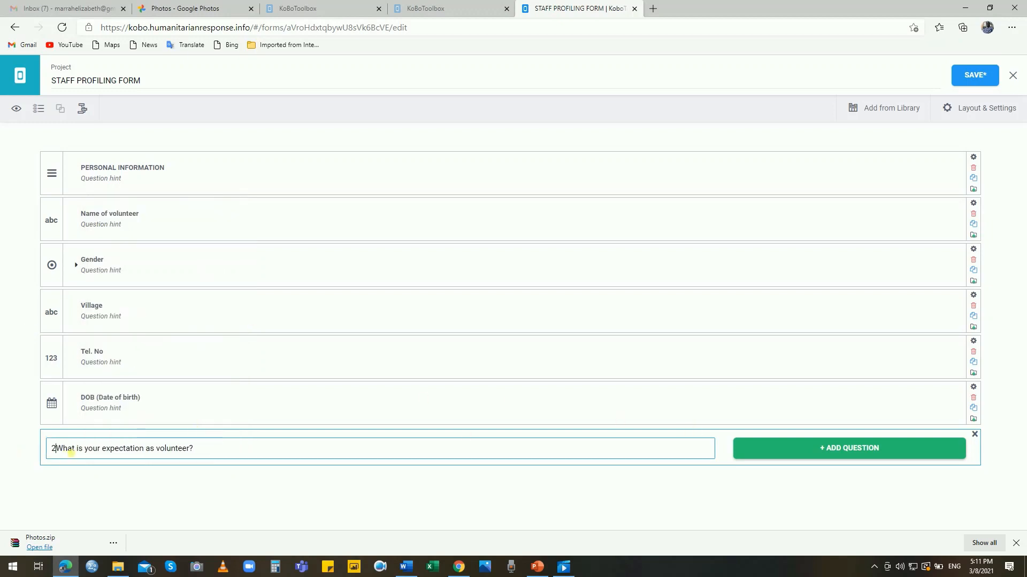
left_click(757, 445)
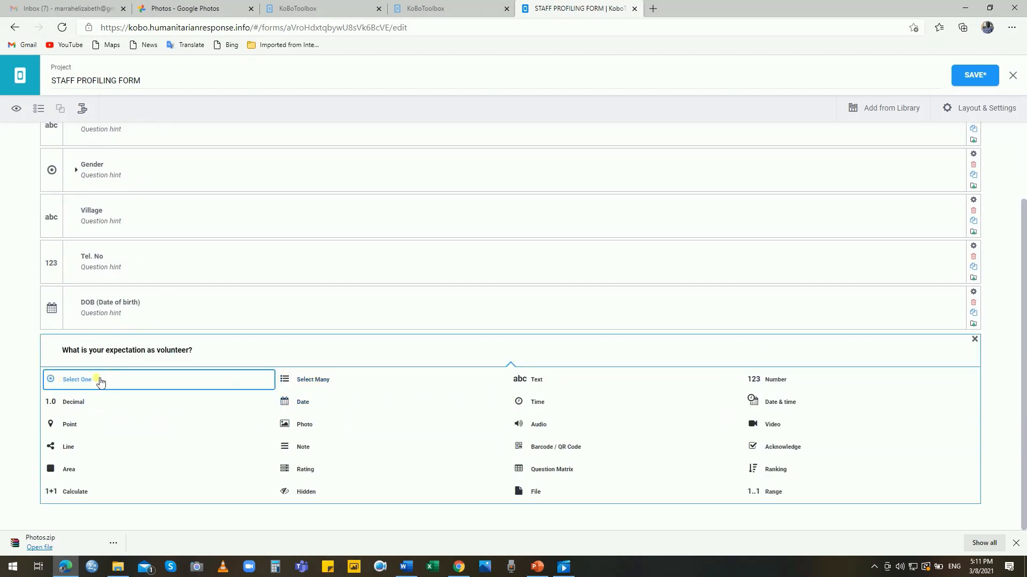
left_click(312, 380)
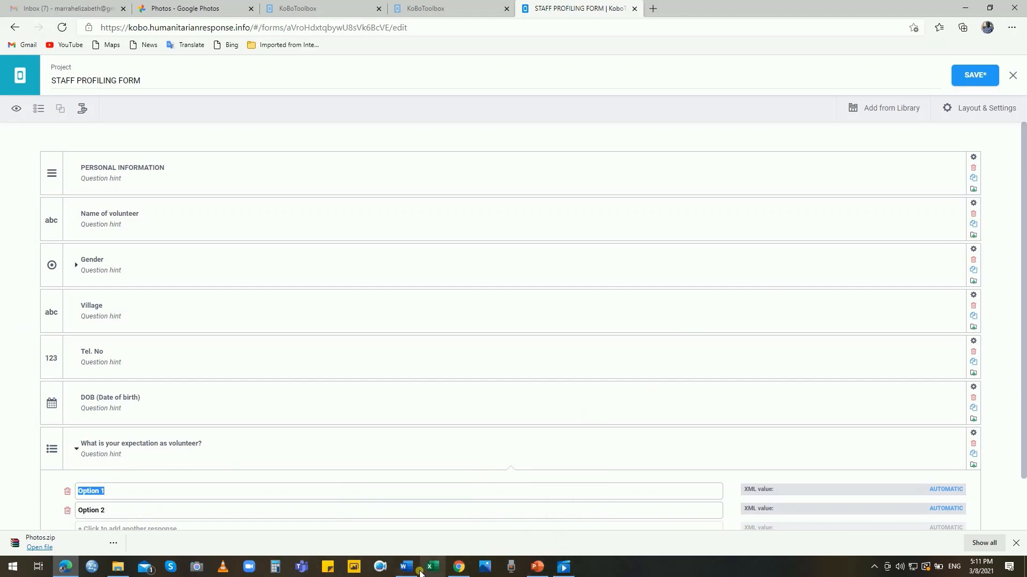
- Cut "To support my community" from question 21's answers in Word and paste it over Option 1 of the volunteer expectation question in KoBoToolbox
mouse_move(407, 568)
left_click(398, 526)
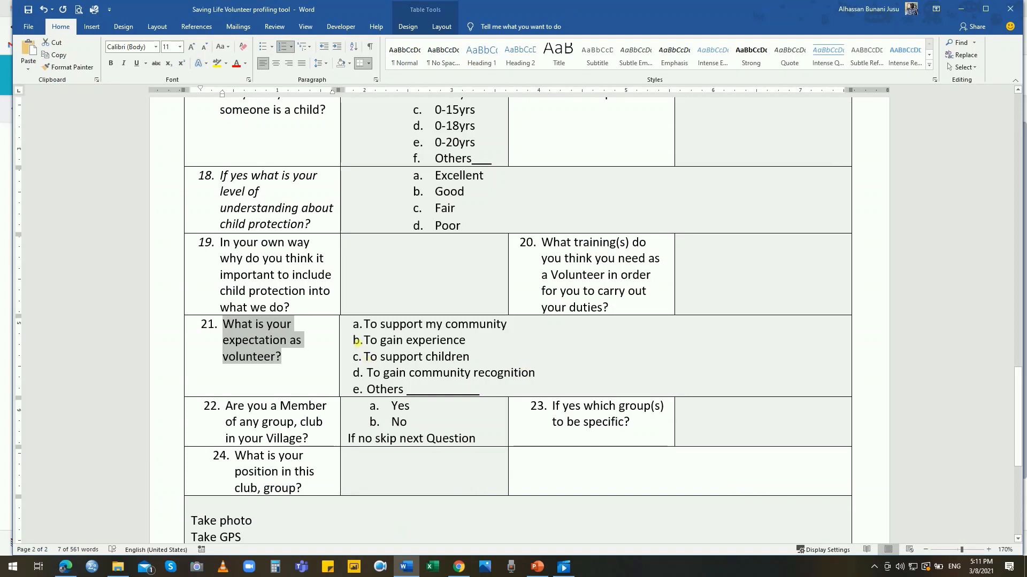
left_click_drag(364, 326, 485, 335)
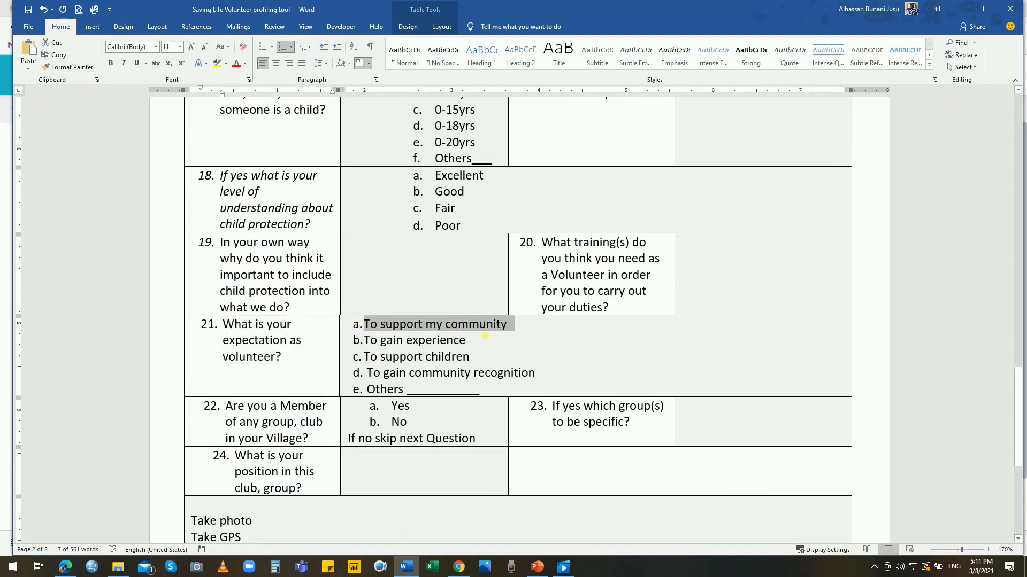
right_click(485, 325)
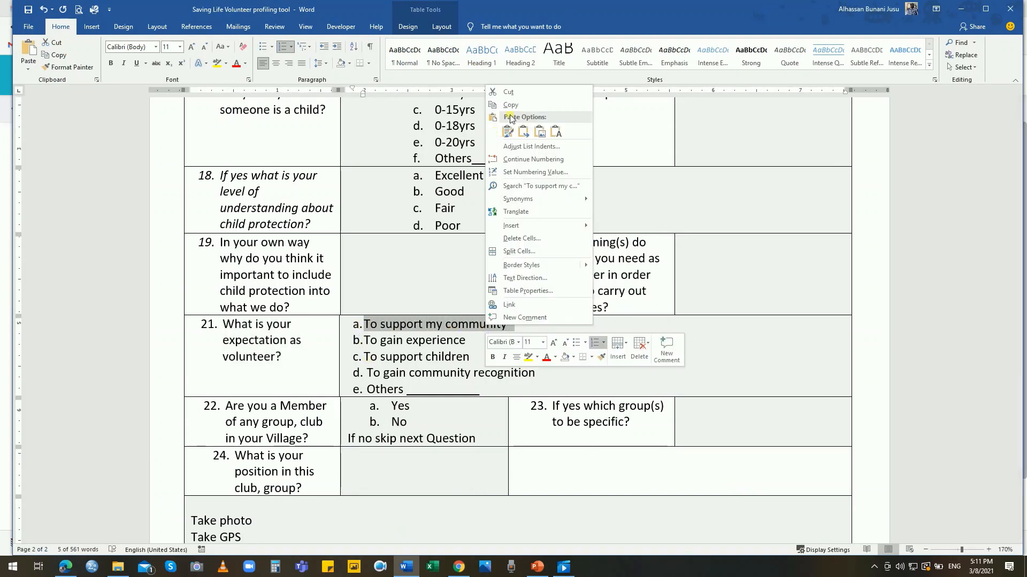
left_click(511, 92)
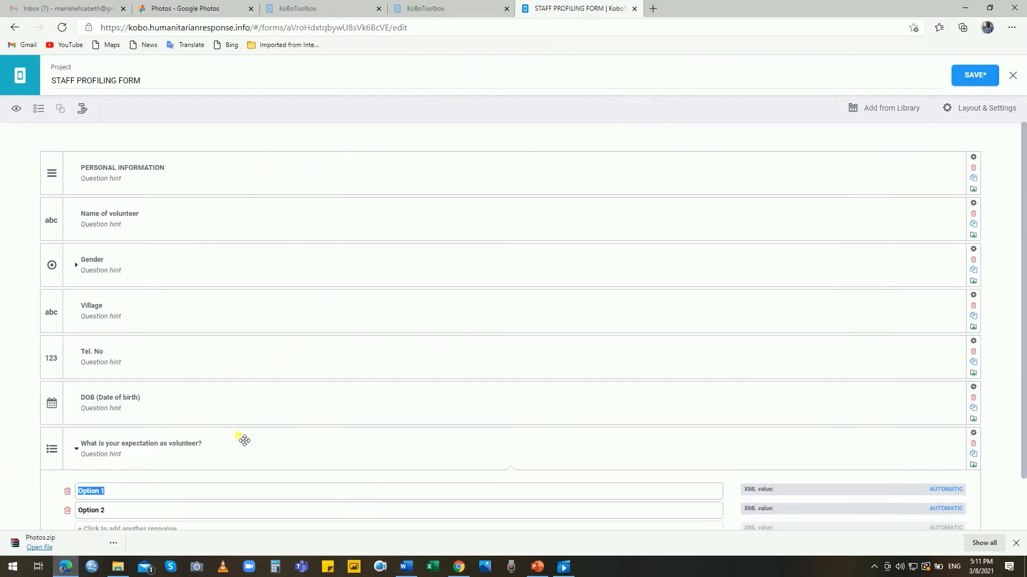
left_click(65, 566)
right_click(124, 497)
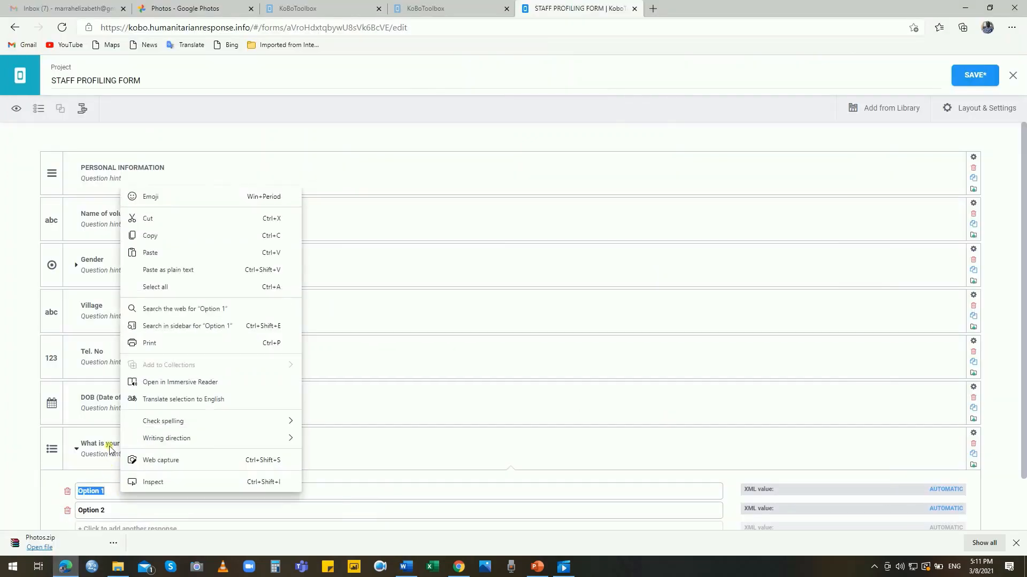
left_click(157, 251)
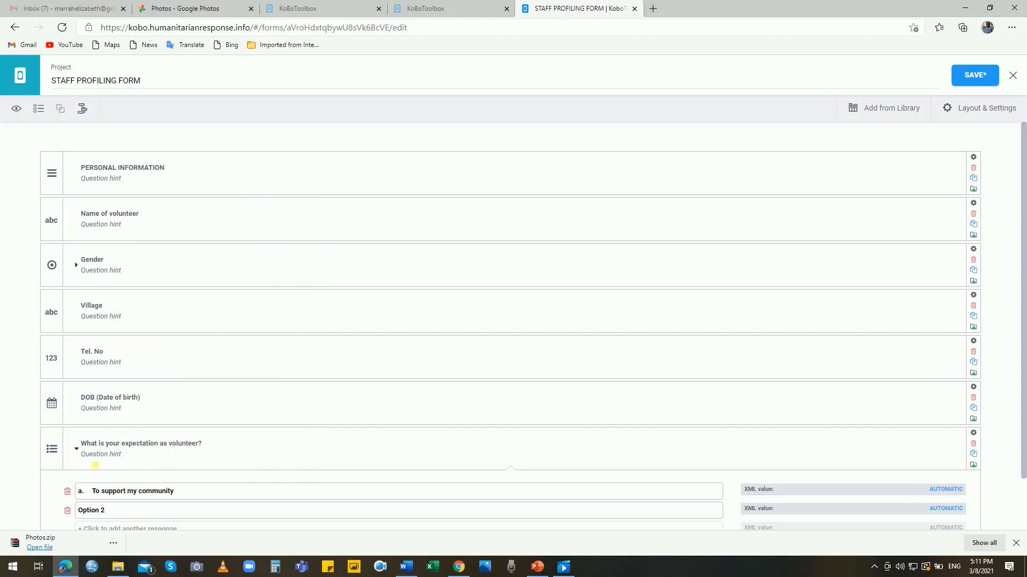
- Clear the default text of Option 2 in the volunteer expectation question
left_click(113, 514)
key("BackSpace")
key("BackSpace")
key("BackSpace")
key("BackSpace")
key("BackSpace")
key("BackSpace")
key("BackSpace")
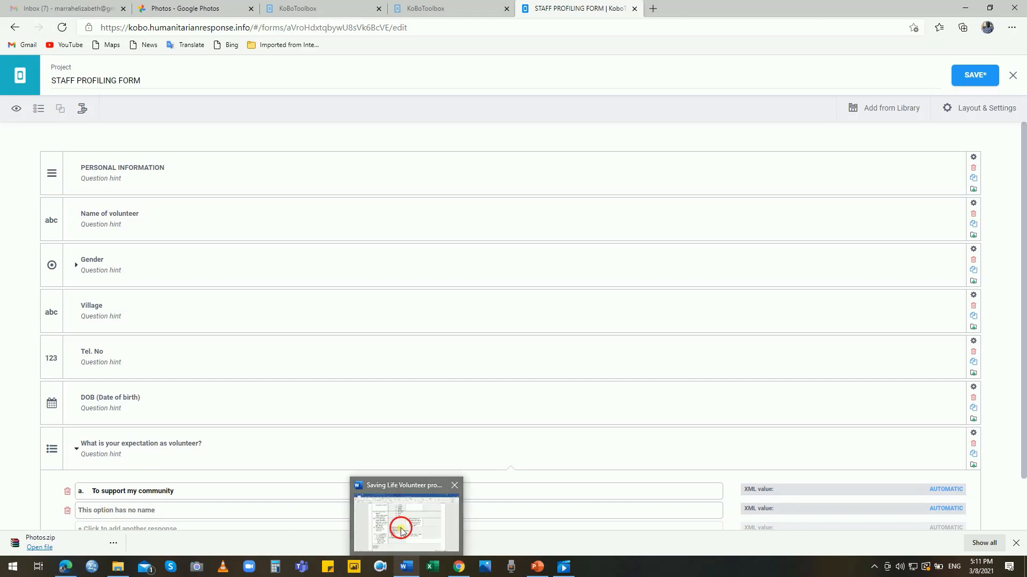
- Copy "To gain experience" from question 21's answers in Word and paste it as the second option of the volunteer expectation question in KoBoToolbox
left_click(408, 570)
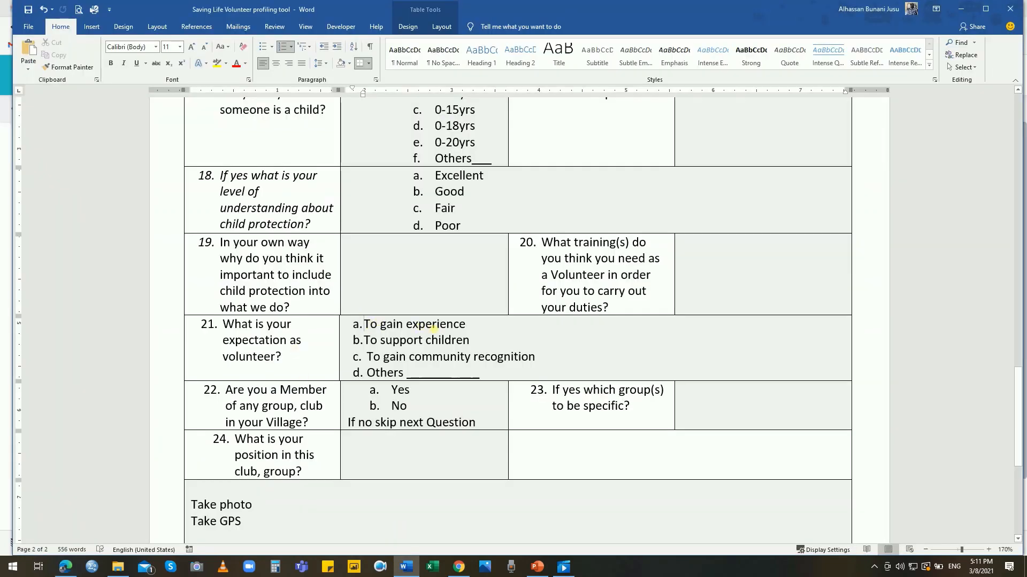
triple_click(434, 328)
right_click(453, 327)
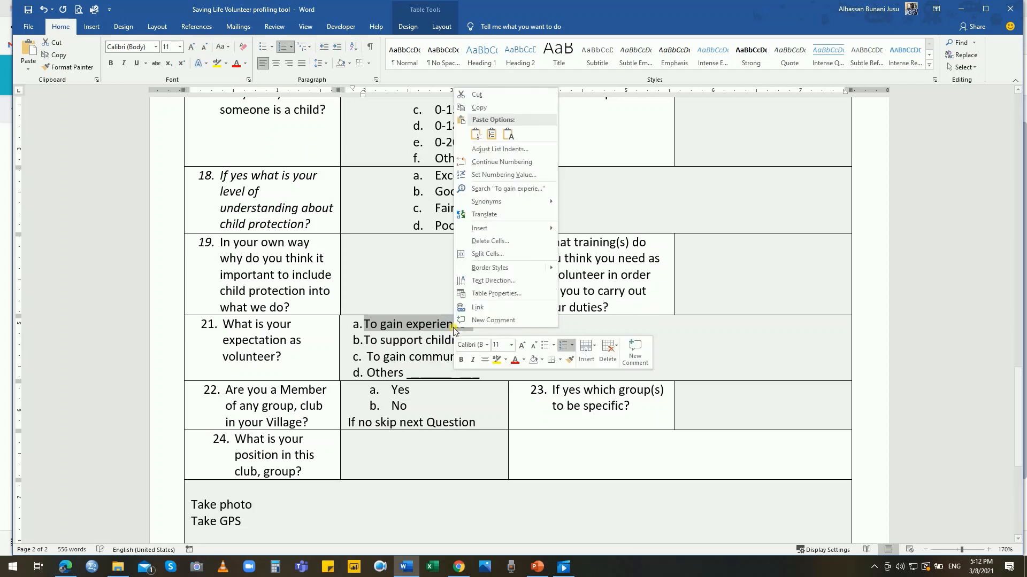
left_click(492, 107)
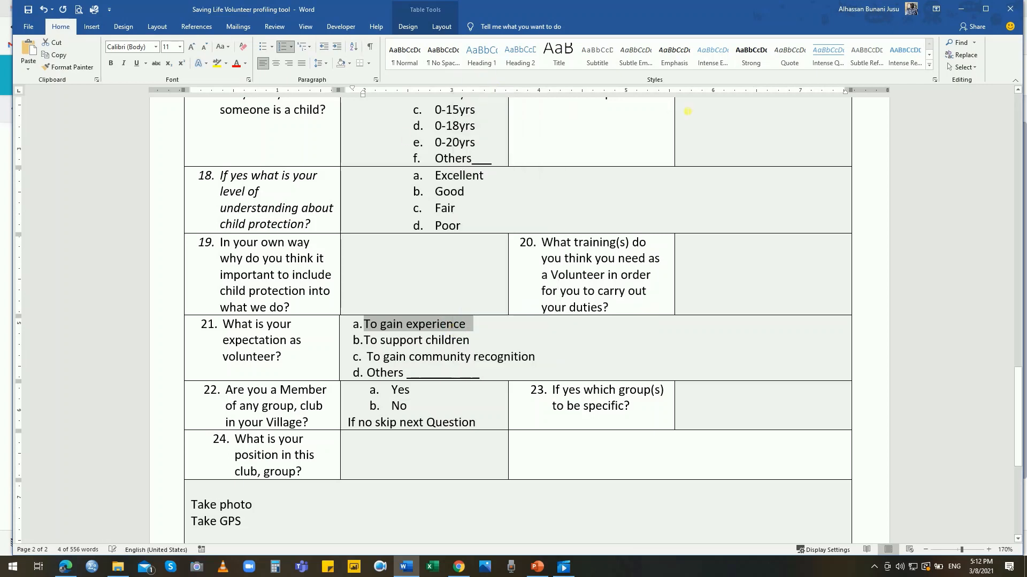
left_click(960, 9)
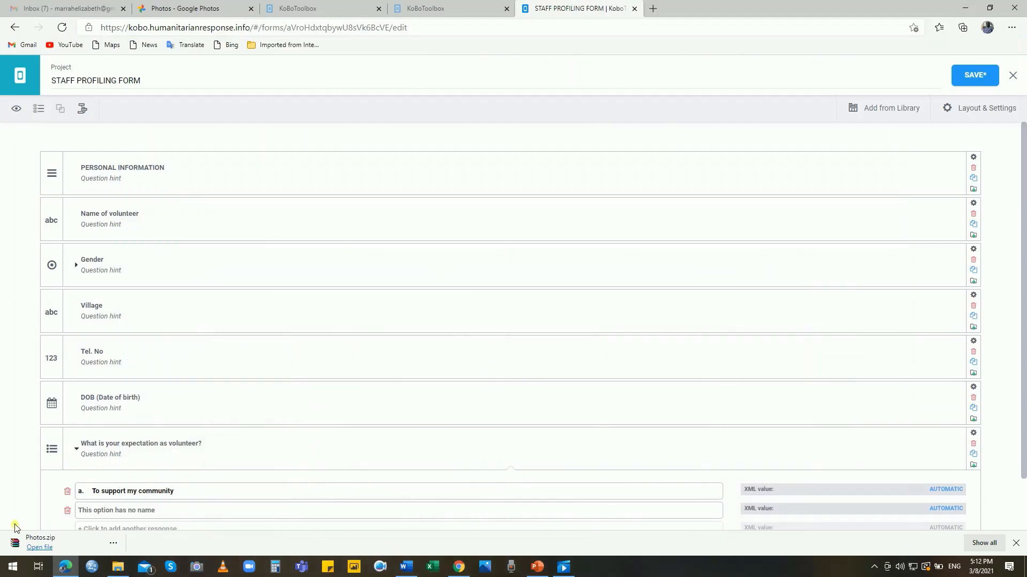
left_click(100, 511)
right_click(87, 513)
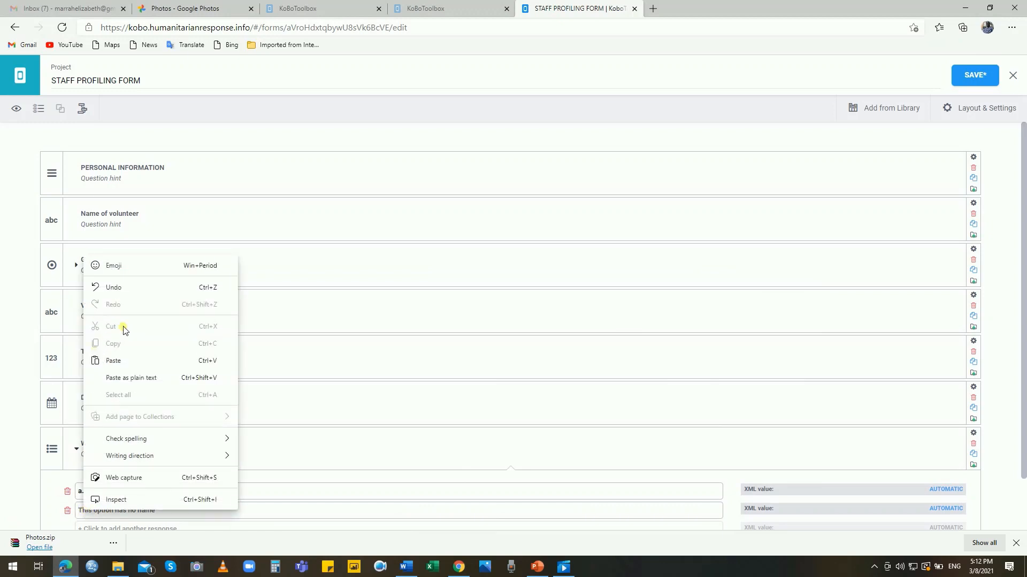
left_click(121, 360)
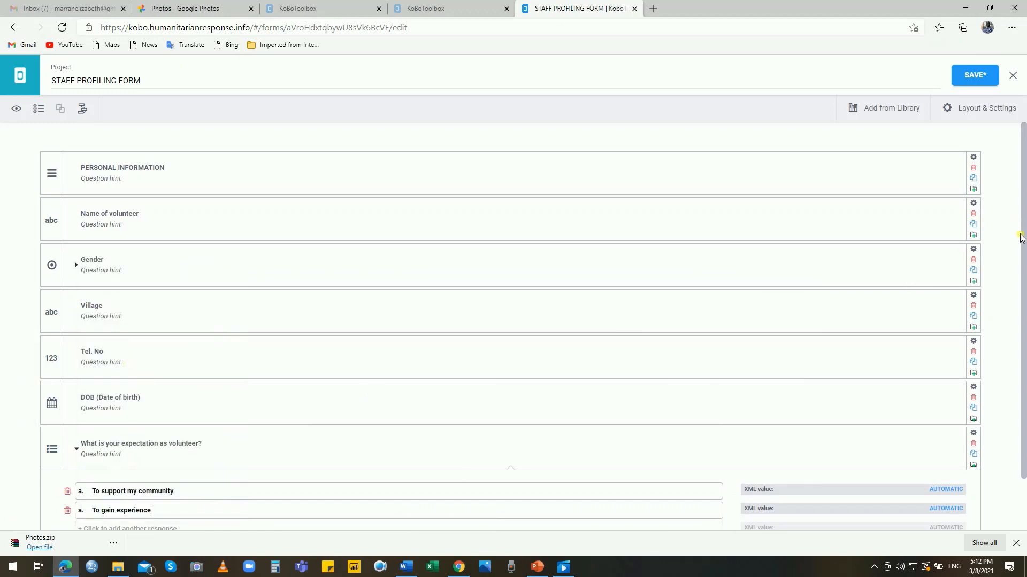
- Remove the "a." prefixes from the "To gain experience" and "To support my community" options
scroll(144, 498, "down", 1)
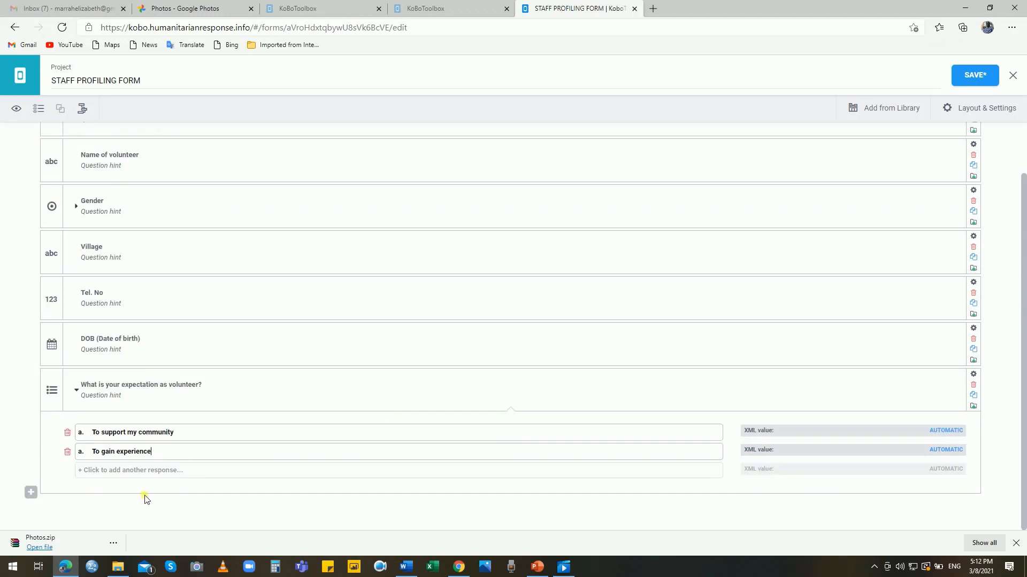
left_click(93, 451)
key("BackSpace")
key("BackSpace")
key("BackSpace")
key("BackSpace")
left_click(96, 435)
key("BackSpace")
key("BackSpace")
key("BackSpace")
key("BackSpace")
key("BackSpace")
key("BackSpace")
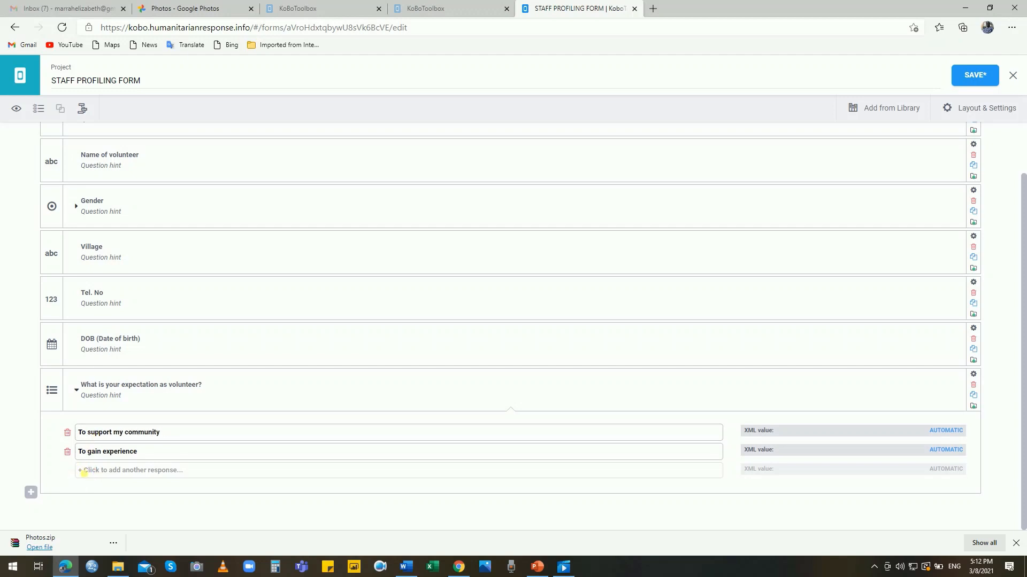
- Add a third option to the volunteer expectation question using "Others" copied from question 21 in the Word document
left_click(84, 472)
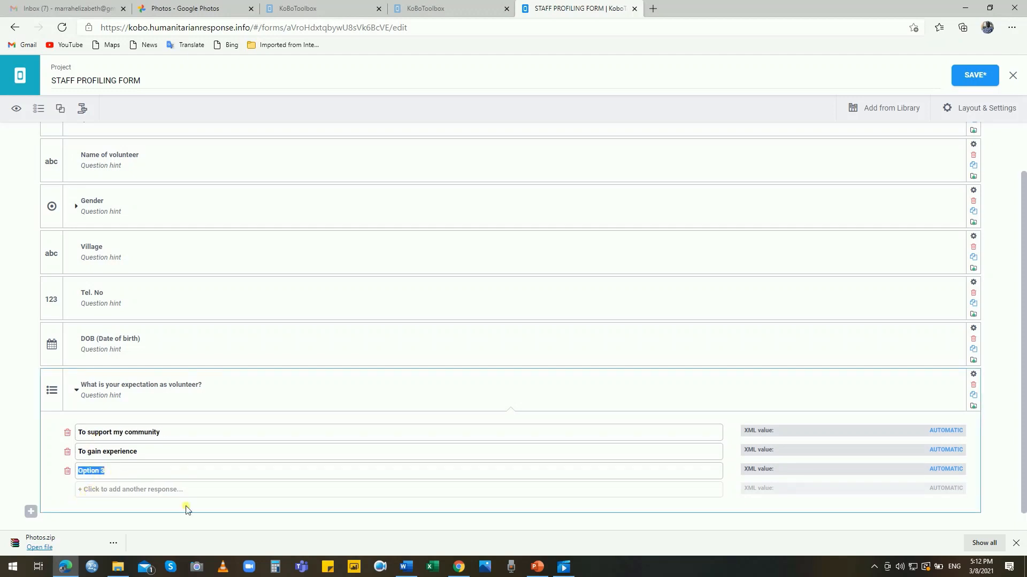
mouse_move(412, 573)
left_click(412, 508)
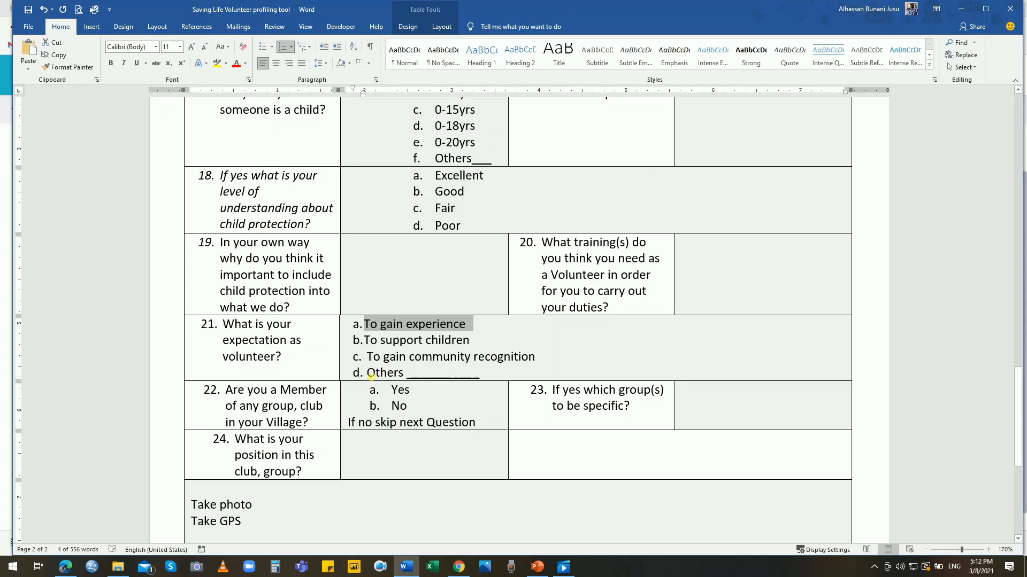
left_click(374, 374)
left_click_drag(394, 374, 403, 377)
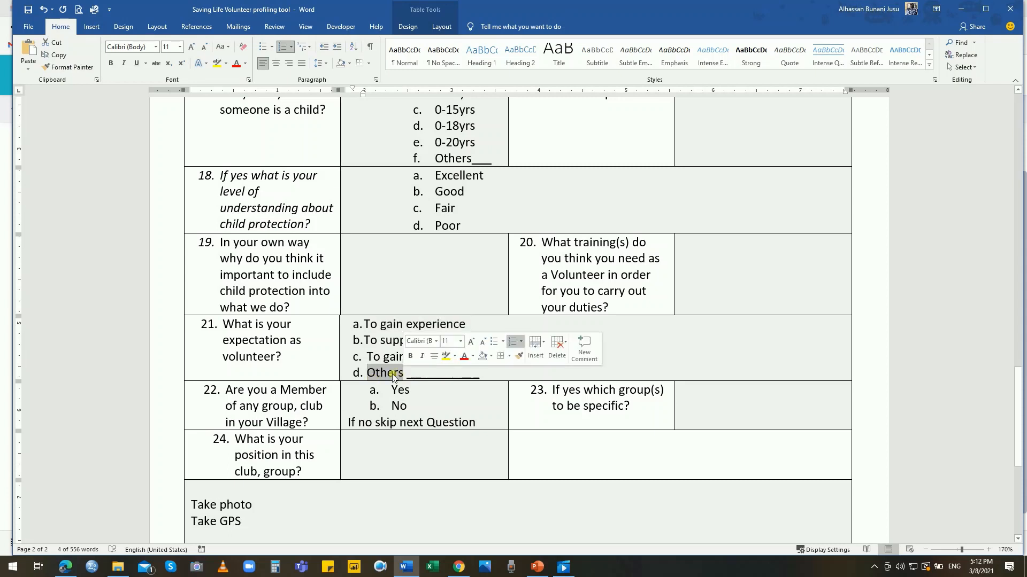
right_click(392, 375)
left_click(422, 141)
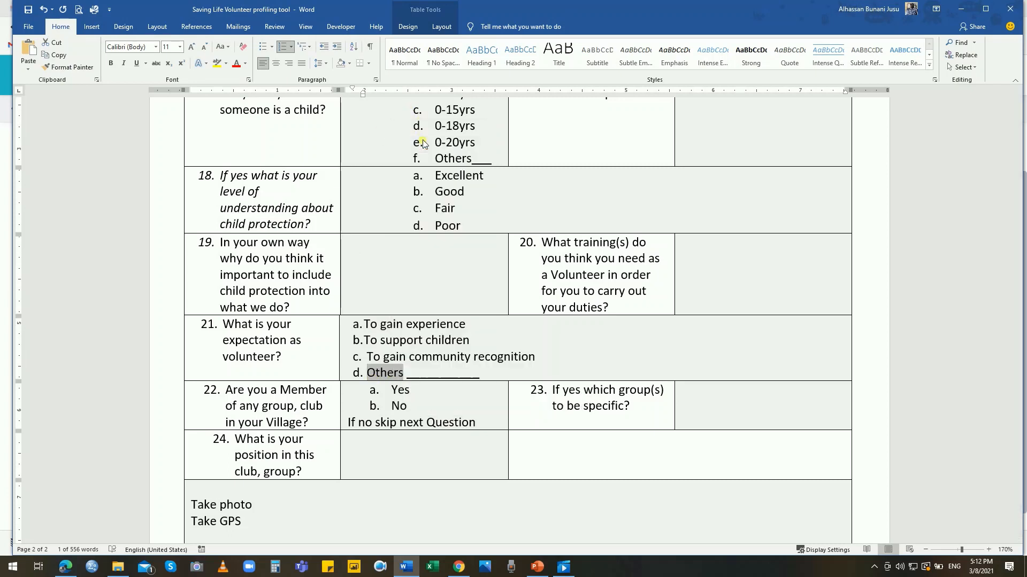
left_click(960, 8)
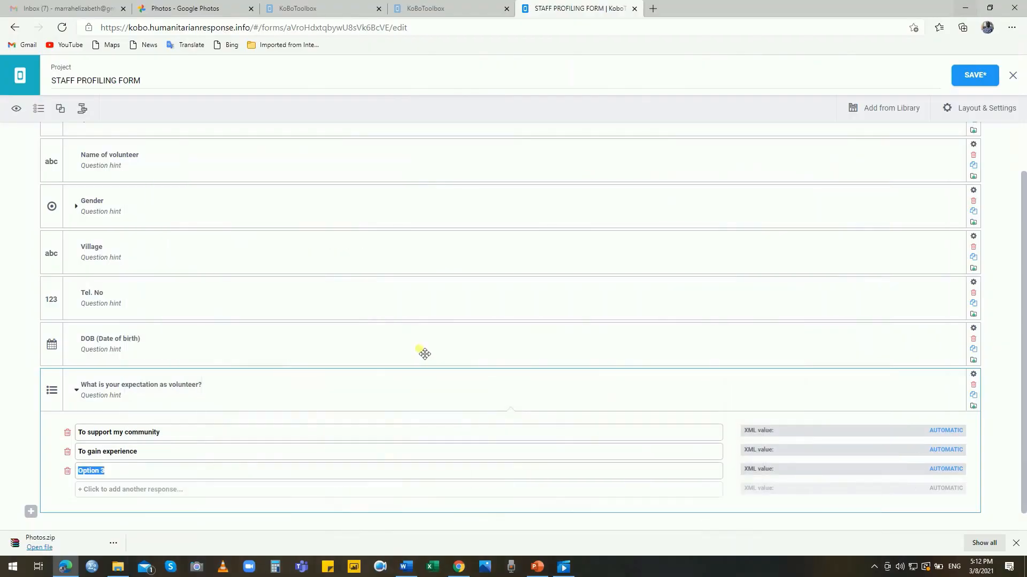
right_click(117, 472)
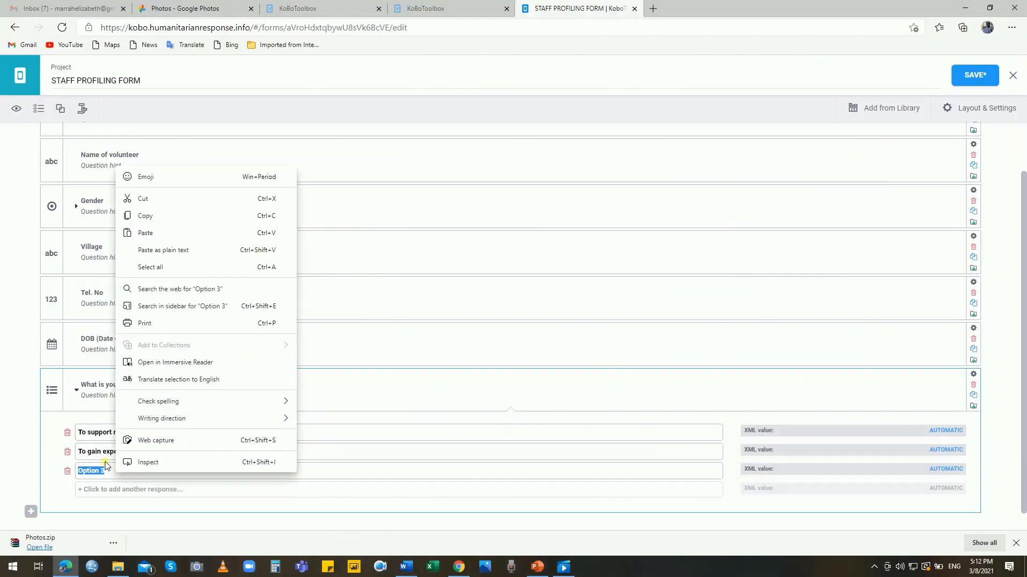
left_click(162, 233)
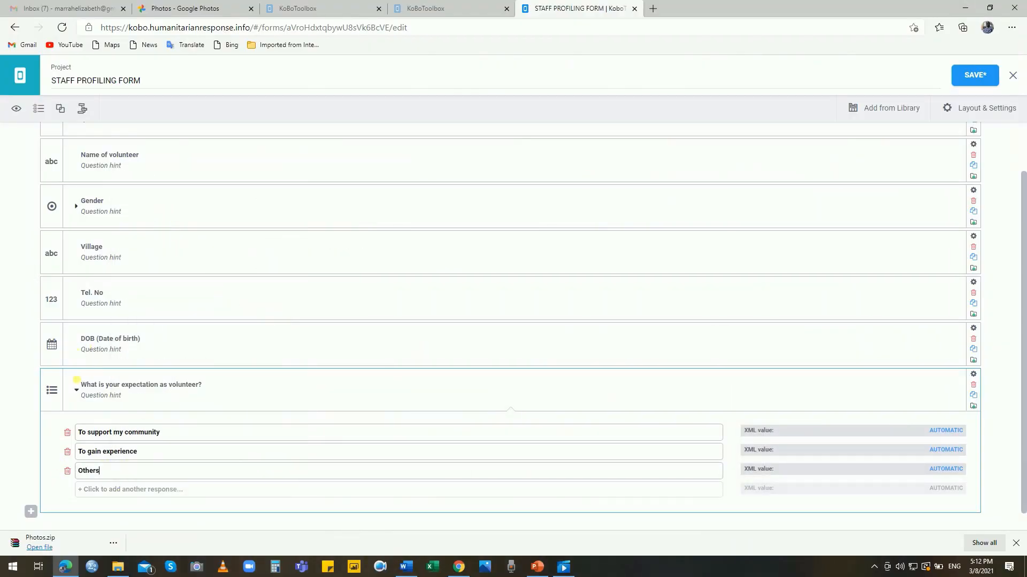
- Collapse the volunteer expectation question and add a Text question labelled "if other please specify" below it
left_click(77, 391)
left_click(31, 471)
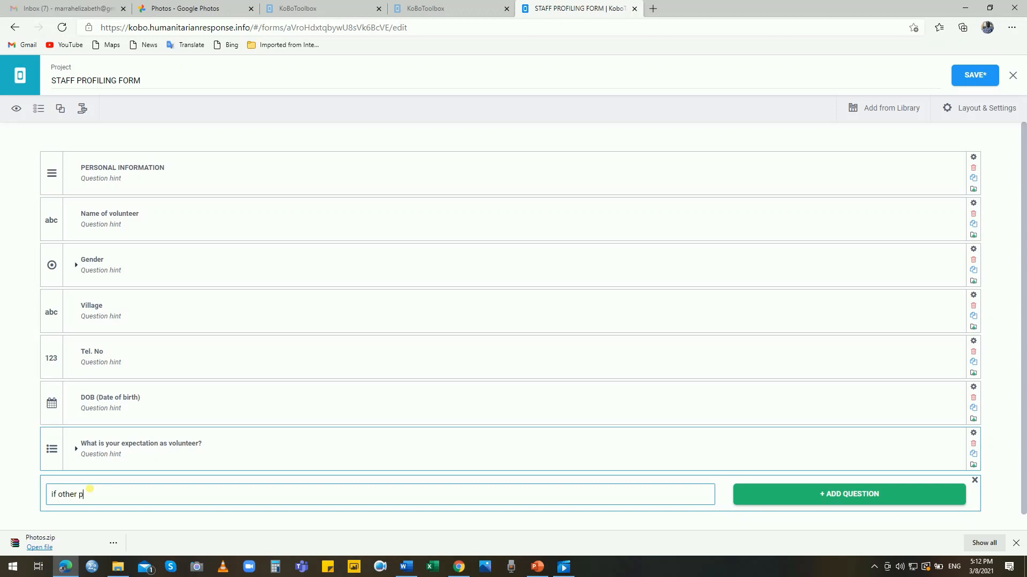
type("if other please specify")
left_click(757, 491)
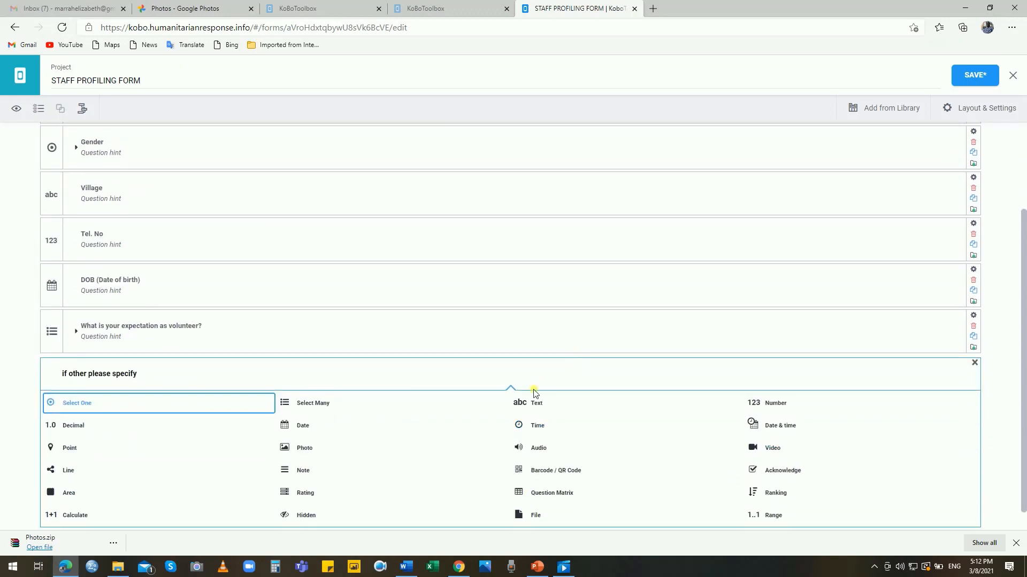
left_click(535, 408)
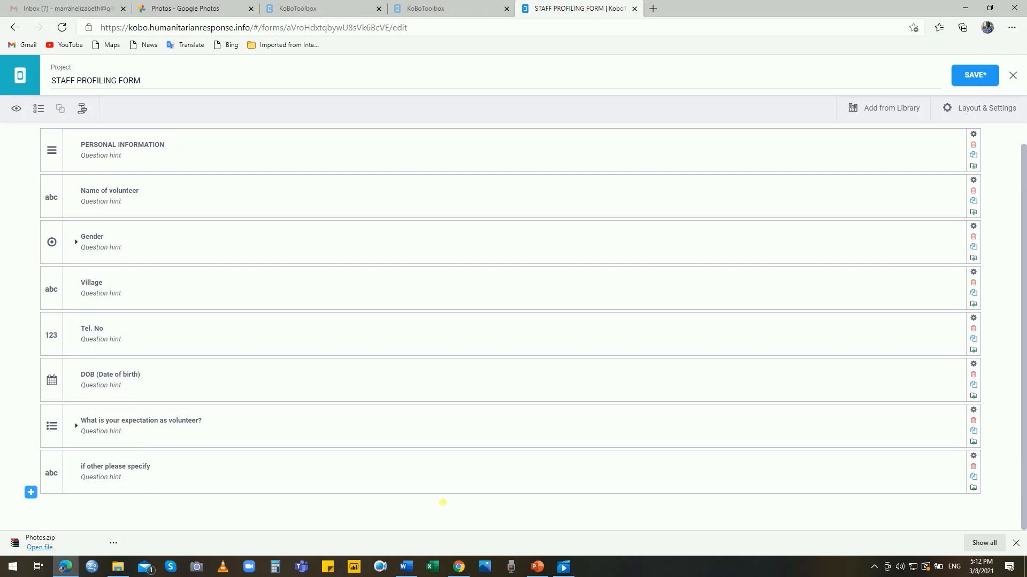
- Add skip logic to "if other please specify" so it displays only when "What is your expectation as volunteer?" equals Others, and close its settings
left_click(973, 442)
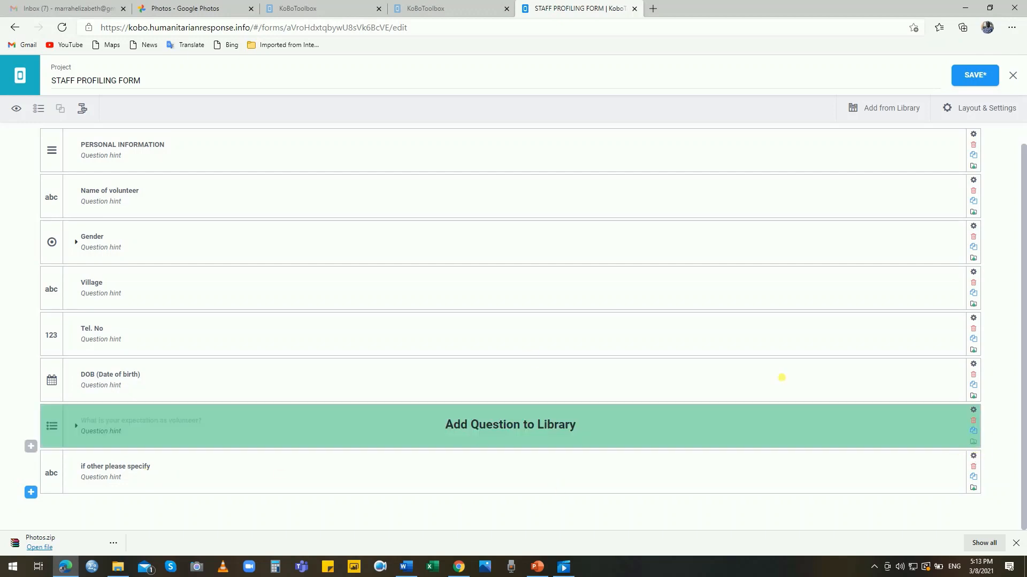
left_click(974, 456)
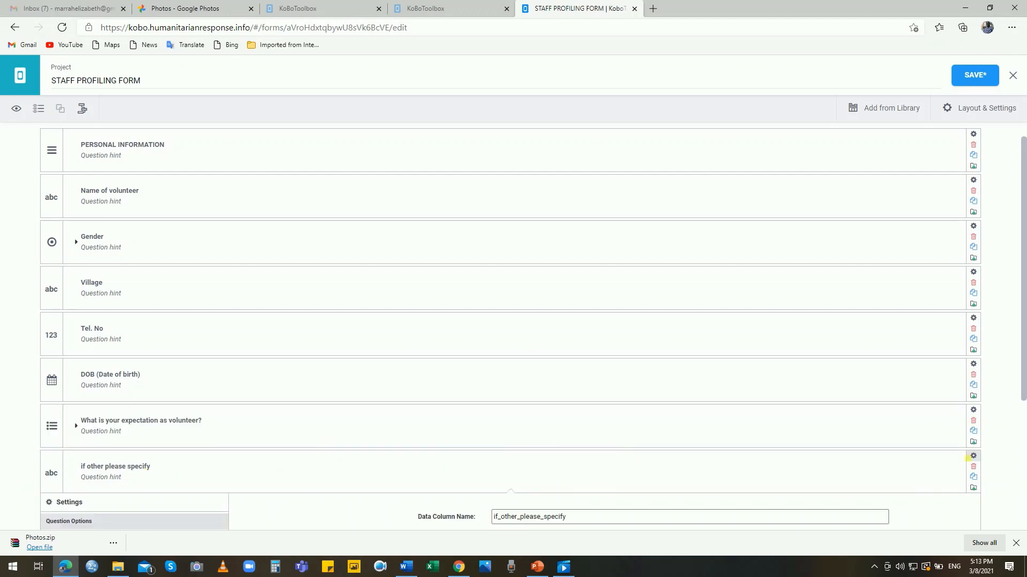
left_click_drag(1024, 310, 1024, 398)
left_click(73, 410)
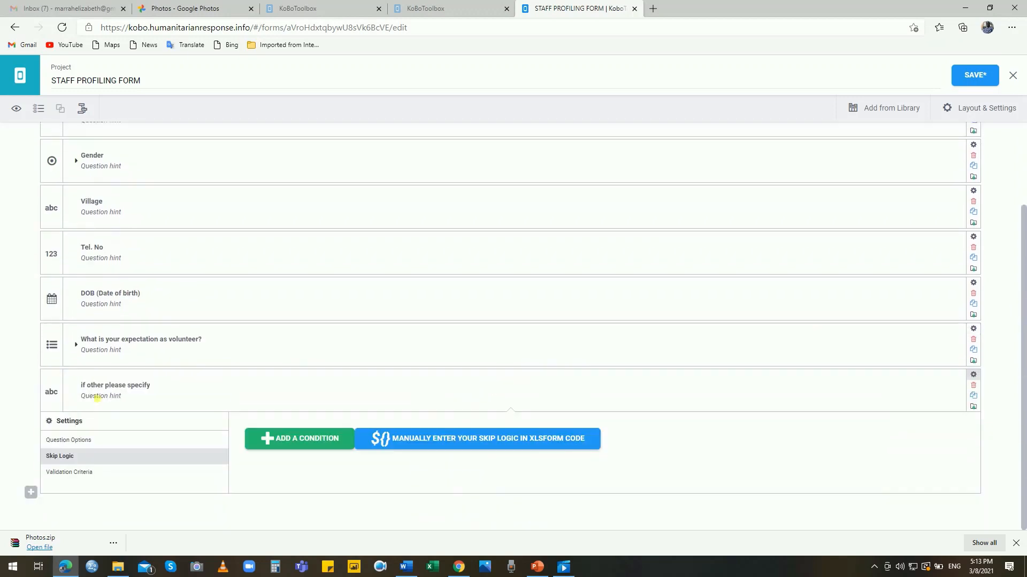
left_click(293, 440)
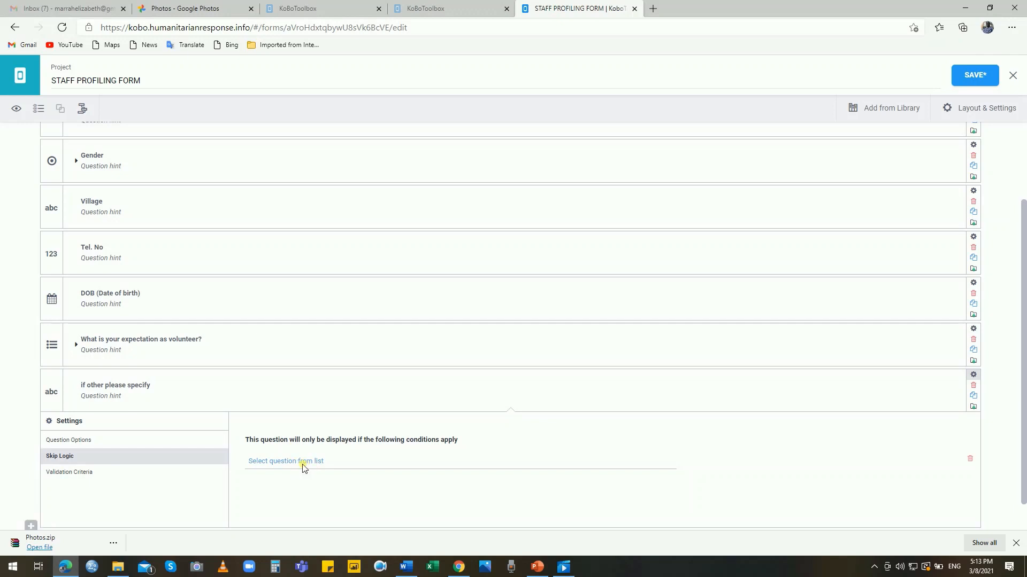
left_click(264, 463)
left_click(294, 464)
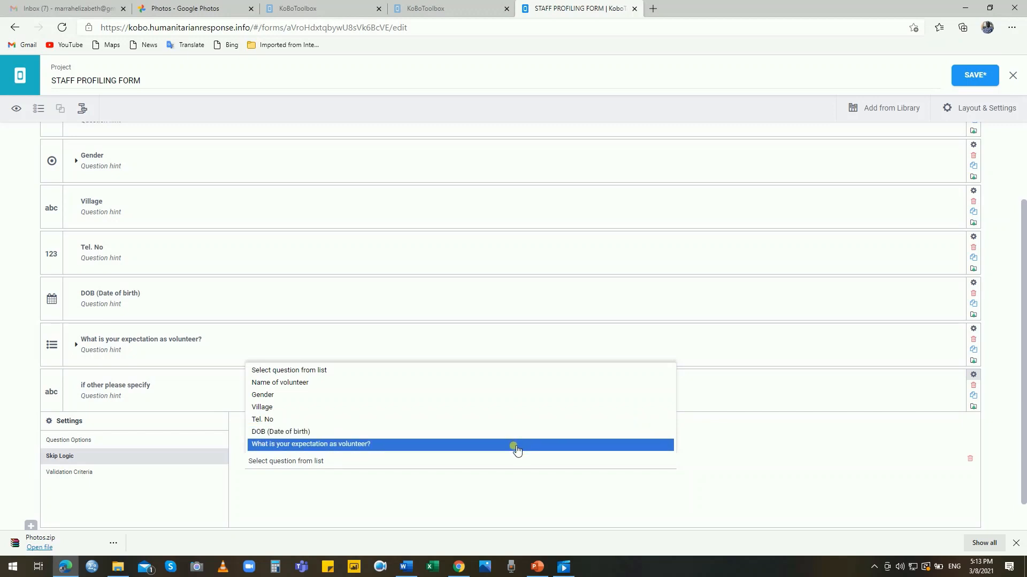
left_click(439, 447)
left_click(835, 460)
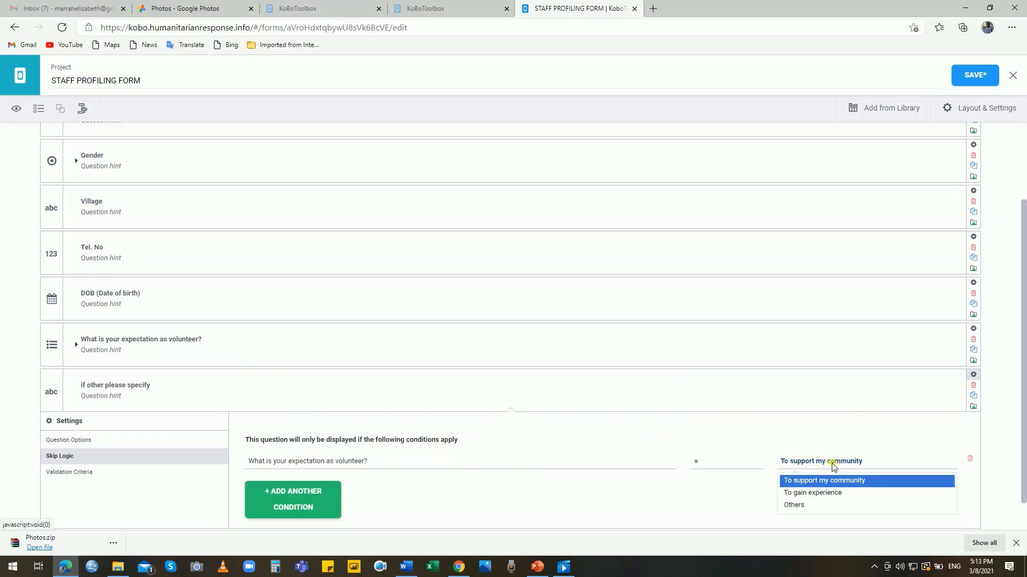
left_click(817, 507)
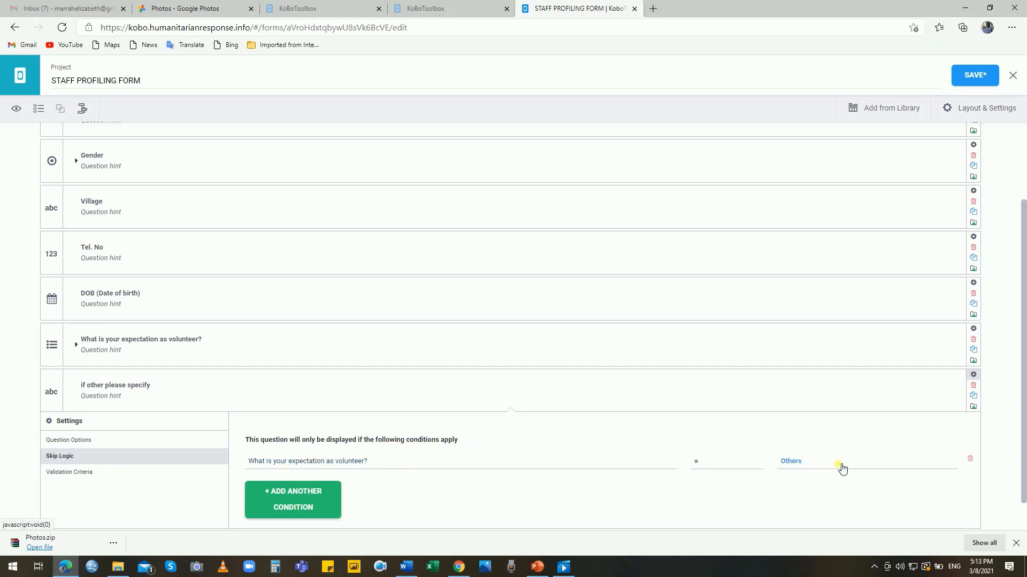
left_click(978, 380)
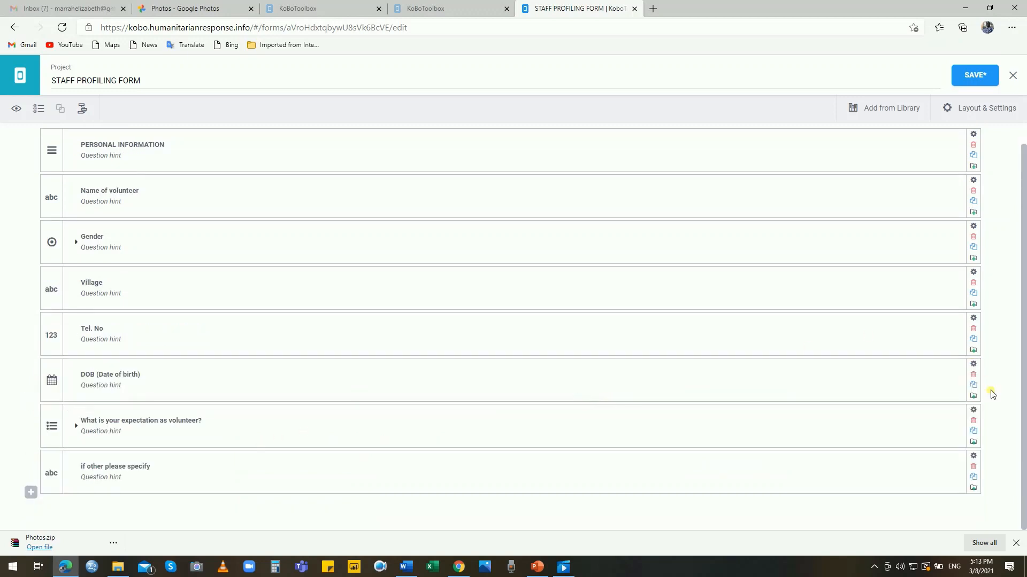
- Preview the form, choose Female for Gender and open the date of birth calendar
left_click(19, 111)
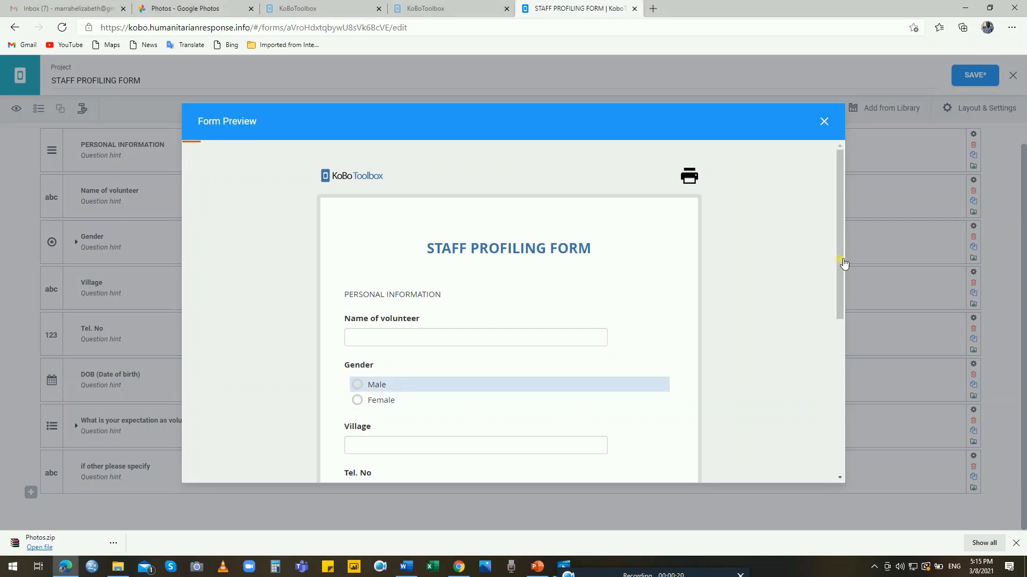
left_click_drag(843, 264, 843, 373)
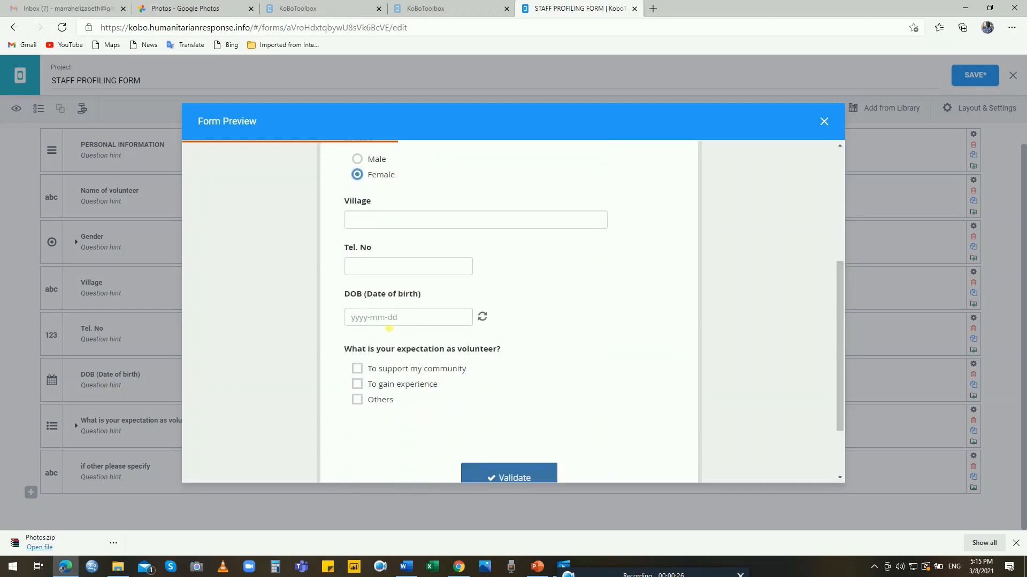
left_click(384, 321)
left_click(384, 318)
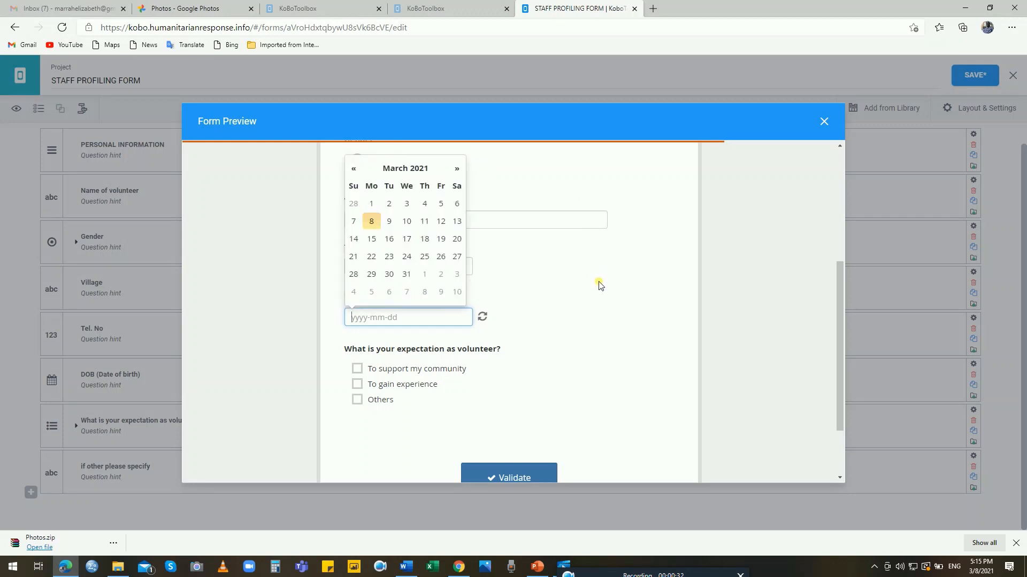
- Test the skip logic by selecting To support my community, To gain experience and Others in the preview, and close it
left_click(358, 372)
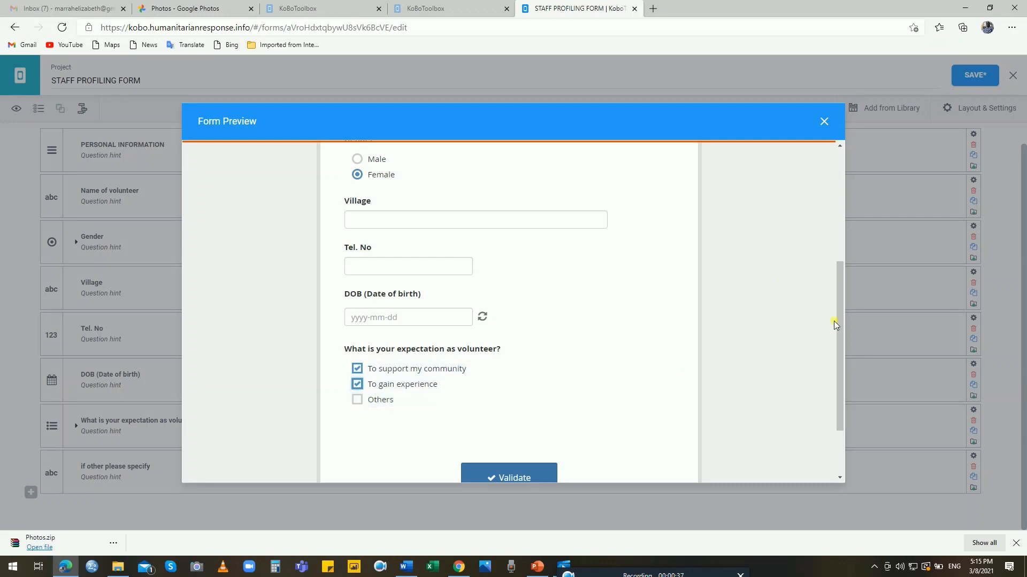
scroll(836, 323, "down", 2)
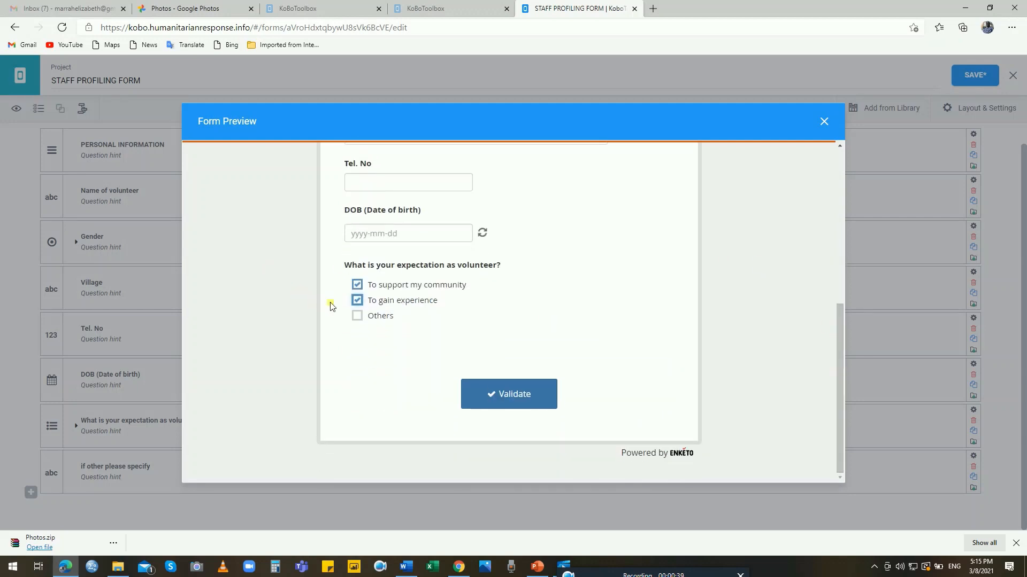
left_click(356, 315)
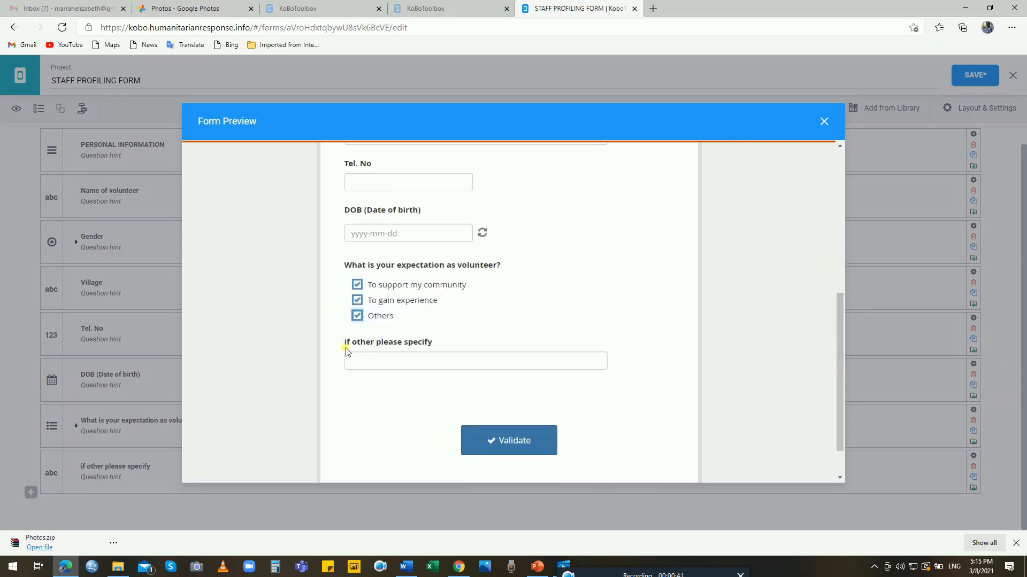
left_click(823, 123)
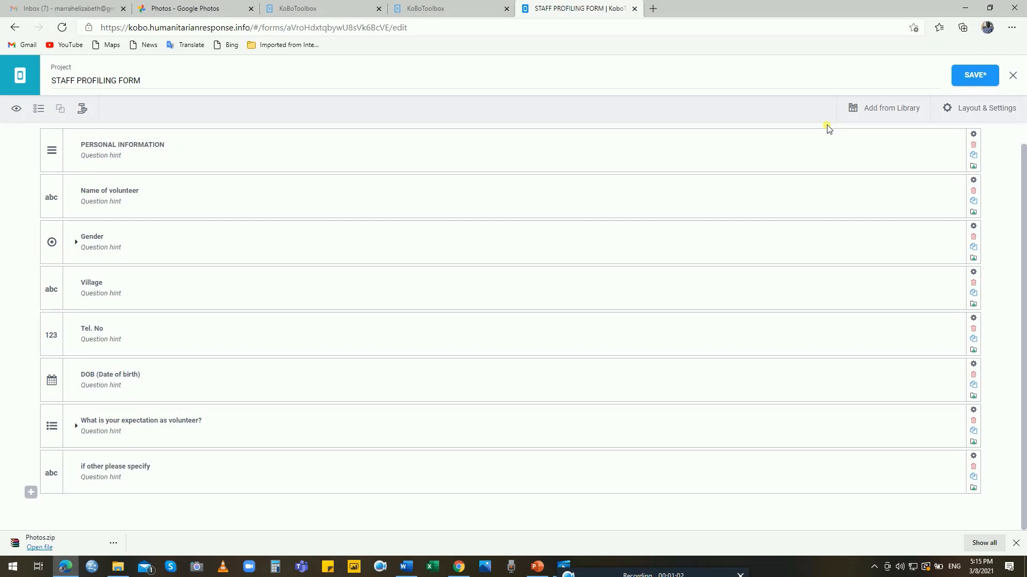
- Save the STAFF PROFILING FORM and return to the projects list
left_click(966, 84)
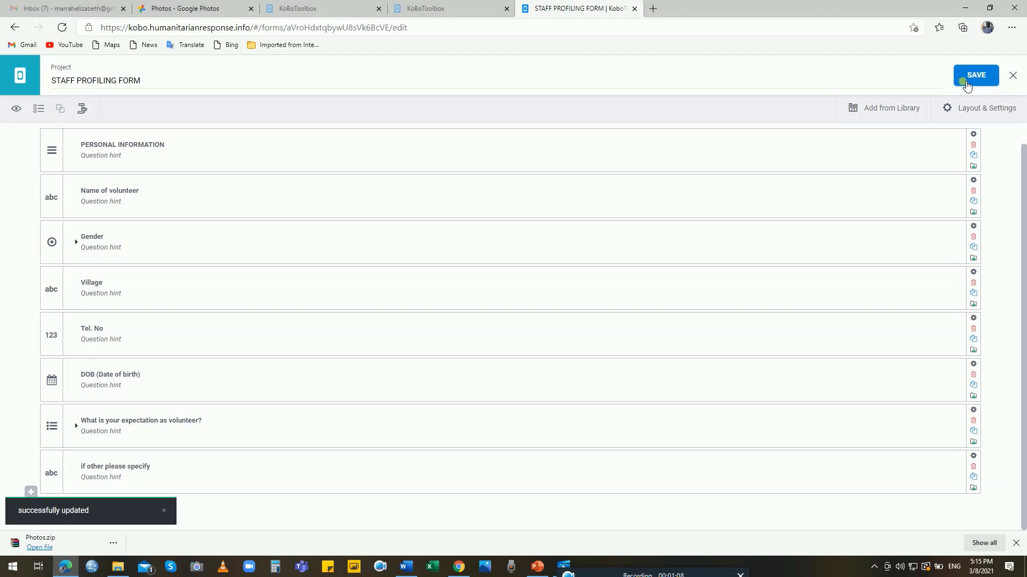
left_click(13, 89)
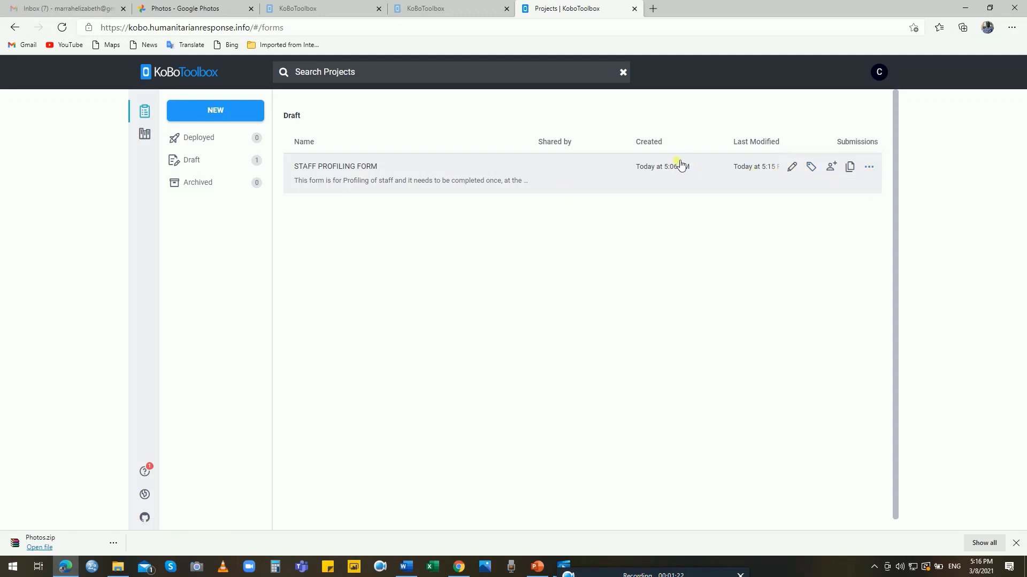
- Open the STAFF PROFILING FORM project and deploy it
left_click(625, 183)
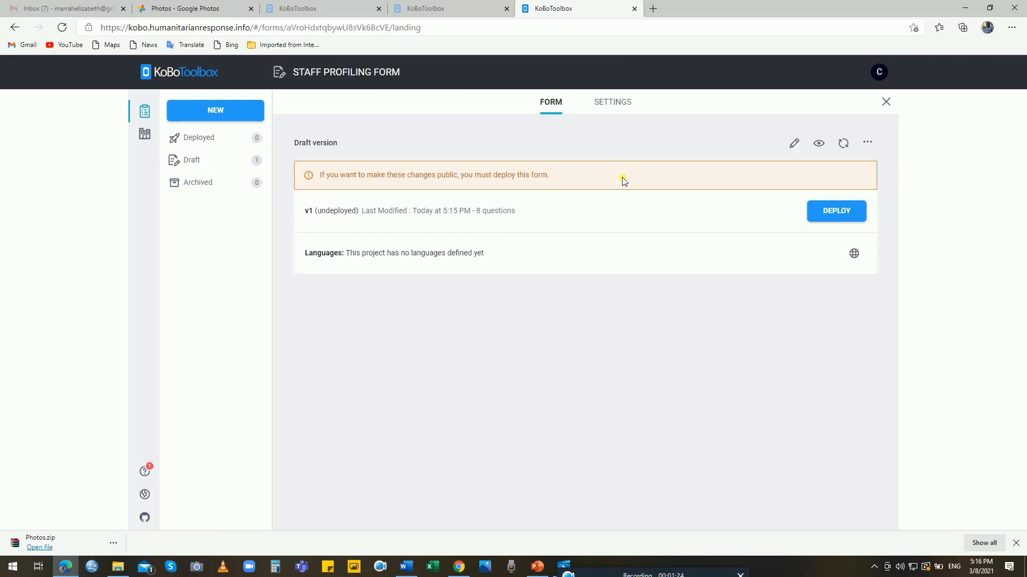
left_click(826, 212)
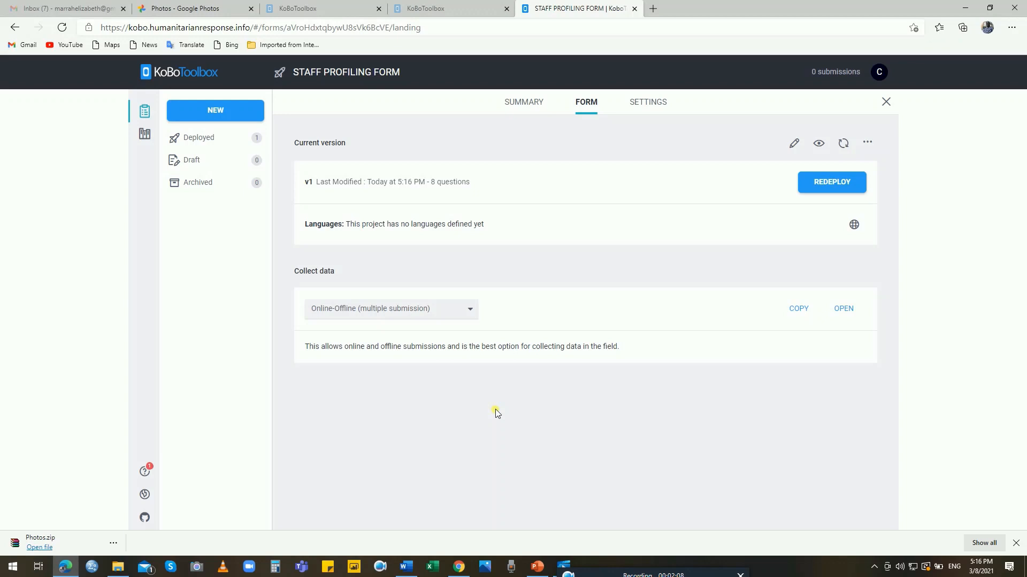
- Open the deployed online-offline form, copy its web link, and check back on the project page before returning to the form
left_click(844, 310)
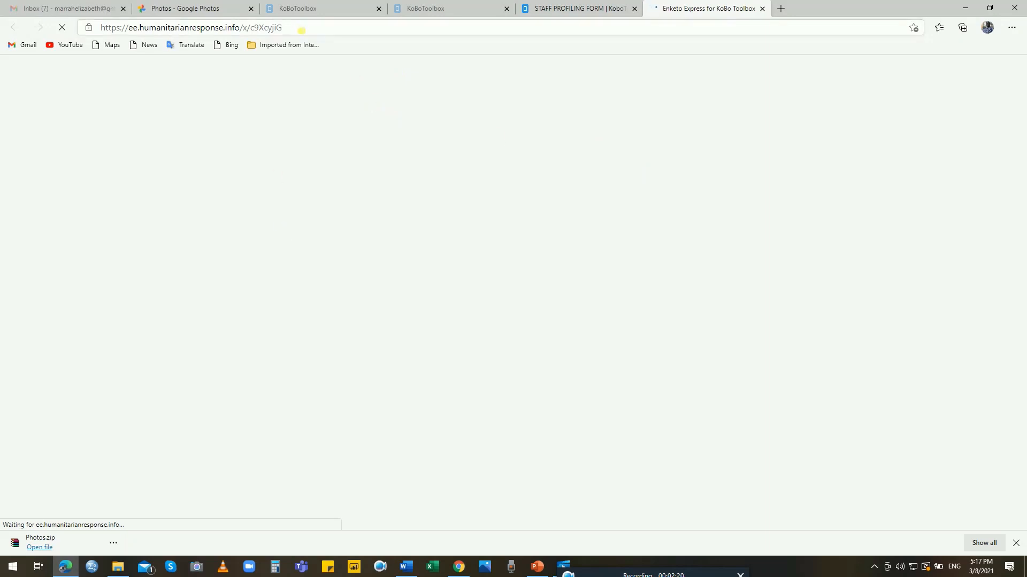
left_click_drag(293, 29, 100, 30)
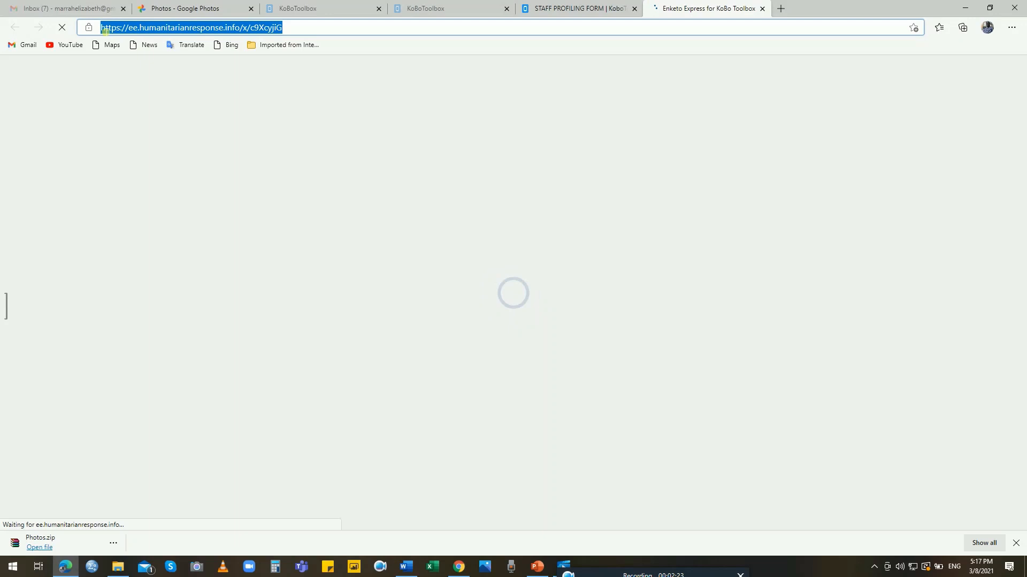
right_click(137, 27)
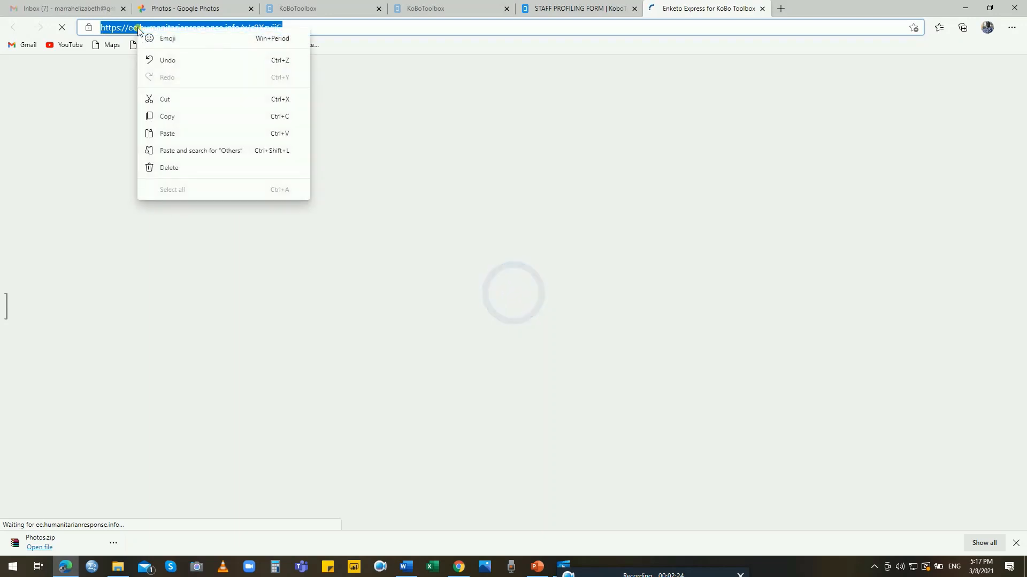
left_click(177, 118)
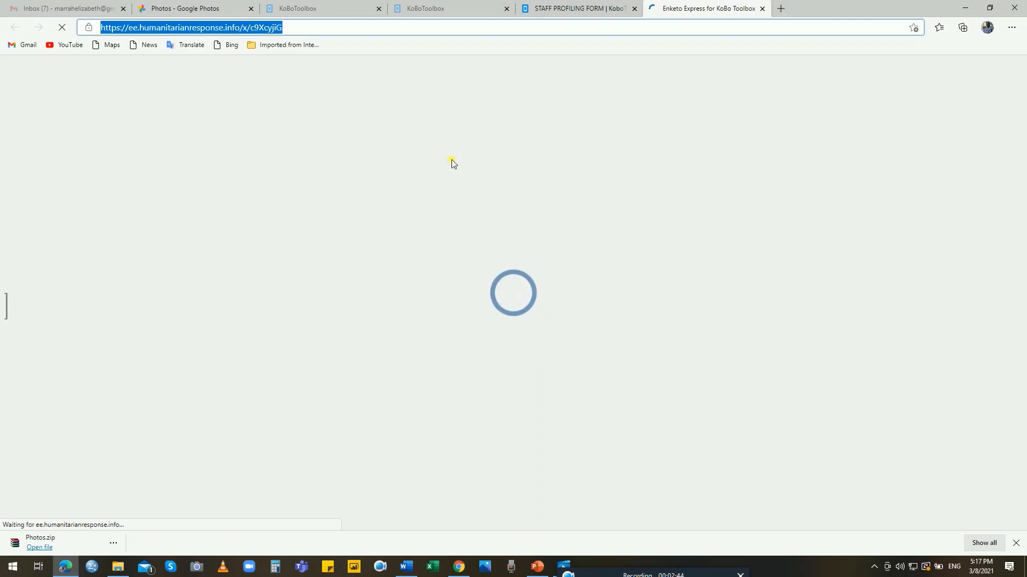
left_click(580, 8)
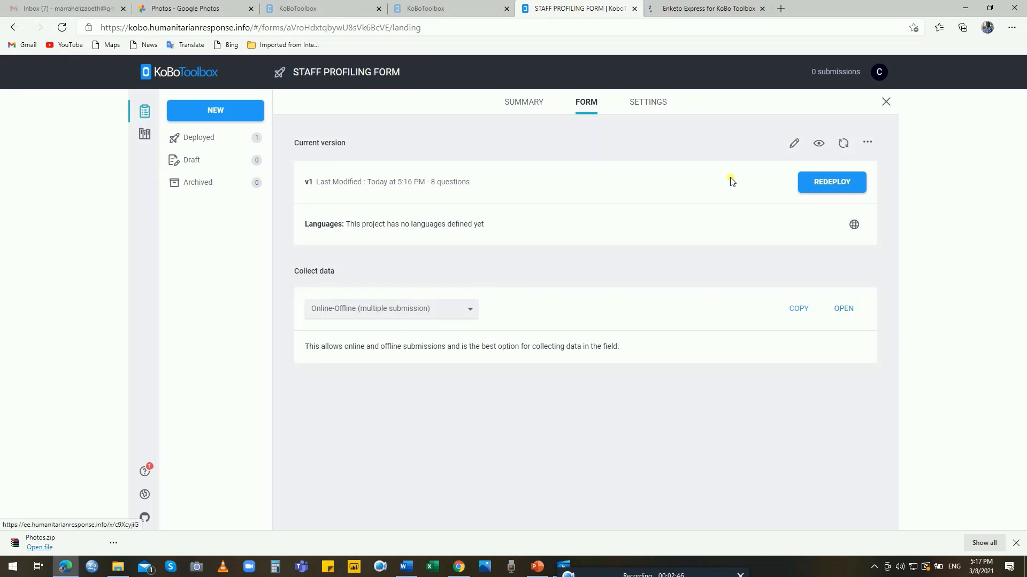
left_click(683, 8)
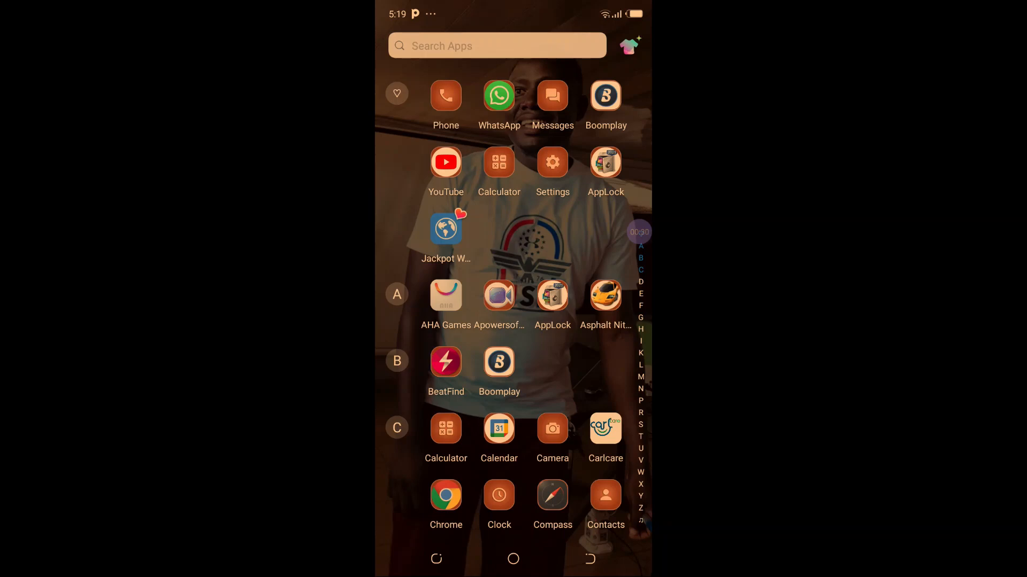
- Launch KoBoCollect on the phone and open the server section of its general settings
scroll(509, 300, "down", 5)
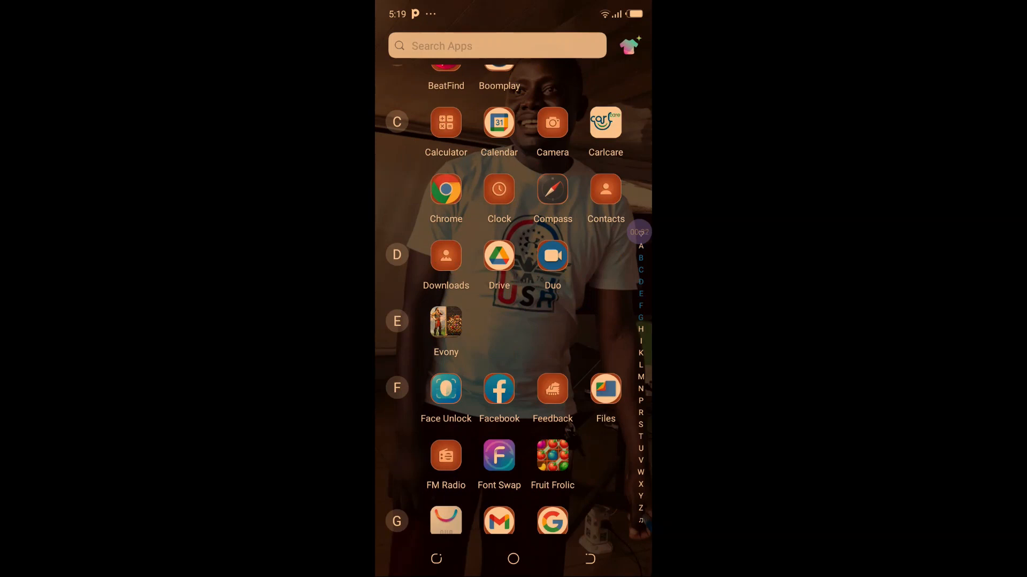
scroll(509, 300, "down", 5)
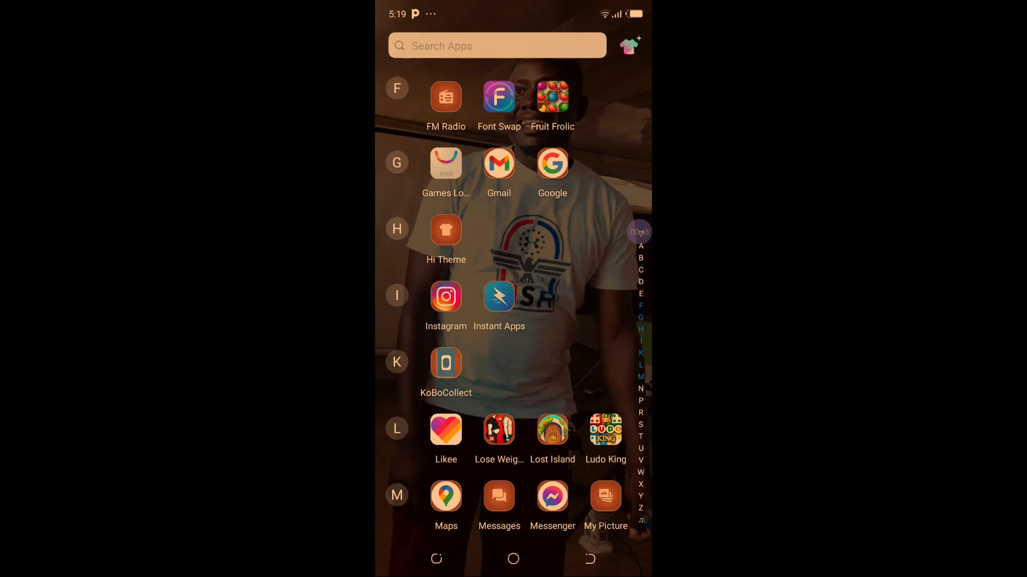
left_click(446, 363)
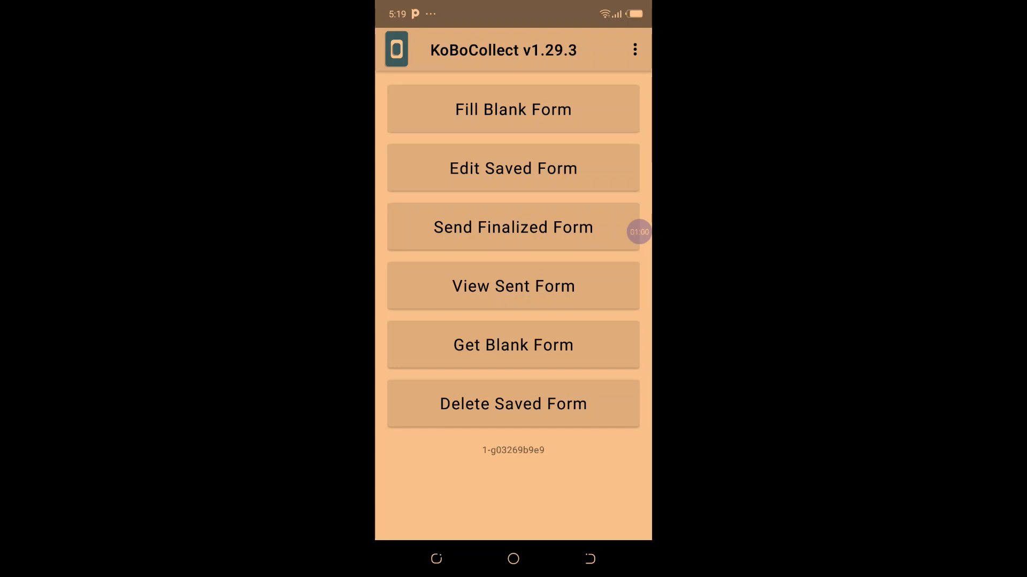
left_click(635, 49)
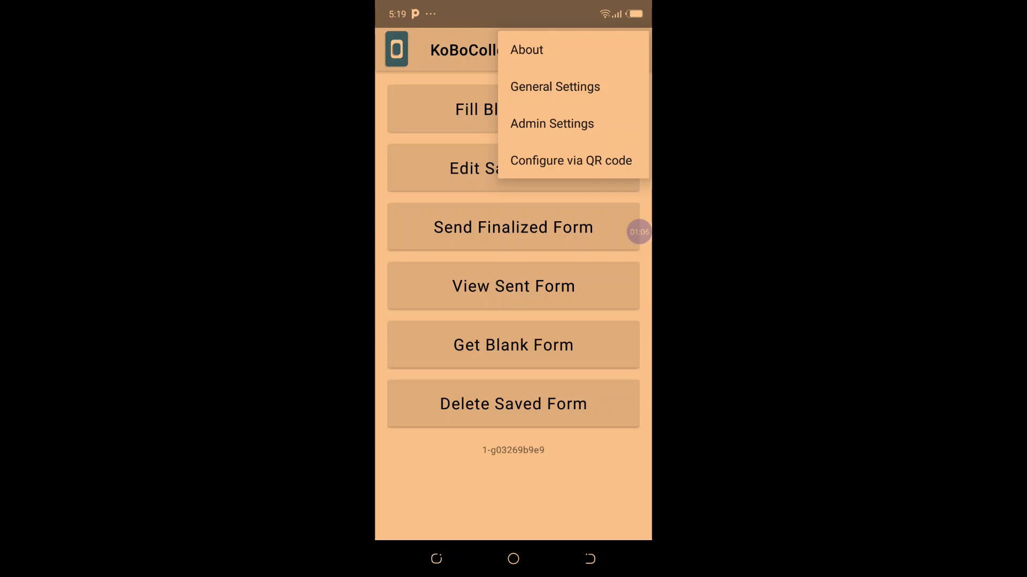
left_click(555, 86)
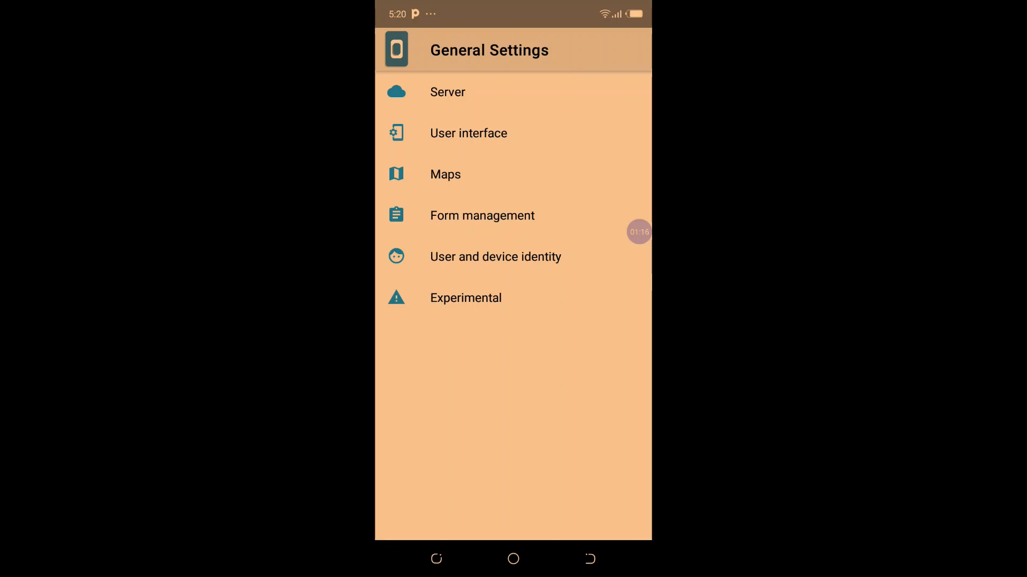
left_click(448, 92)
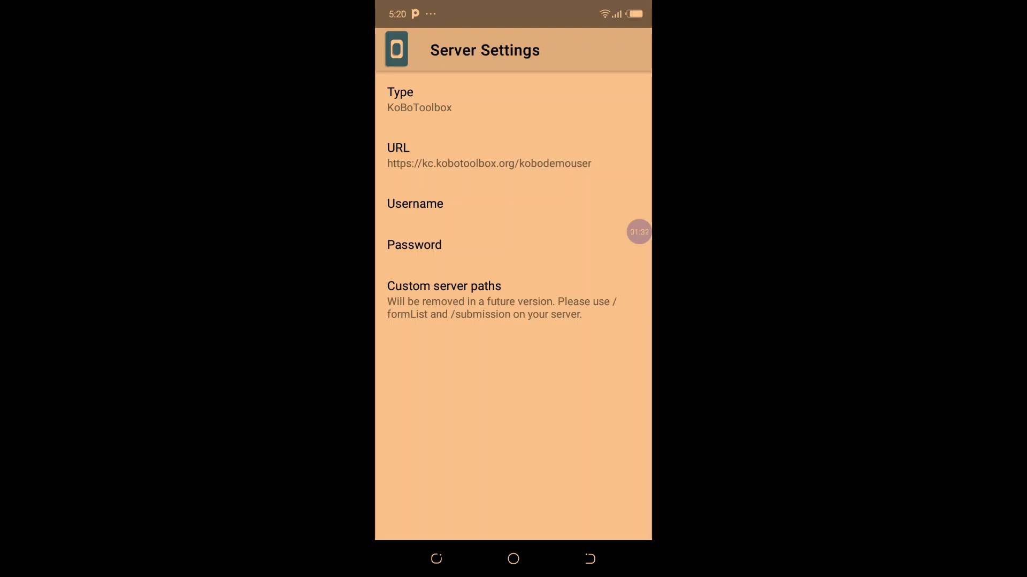
left_click(489, 156)
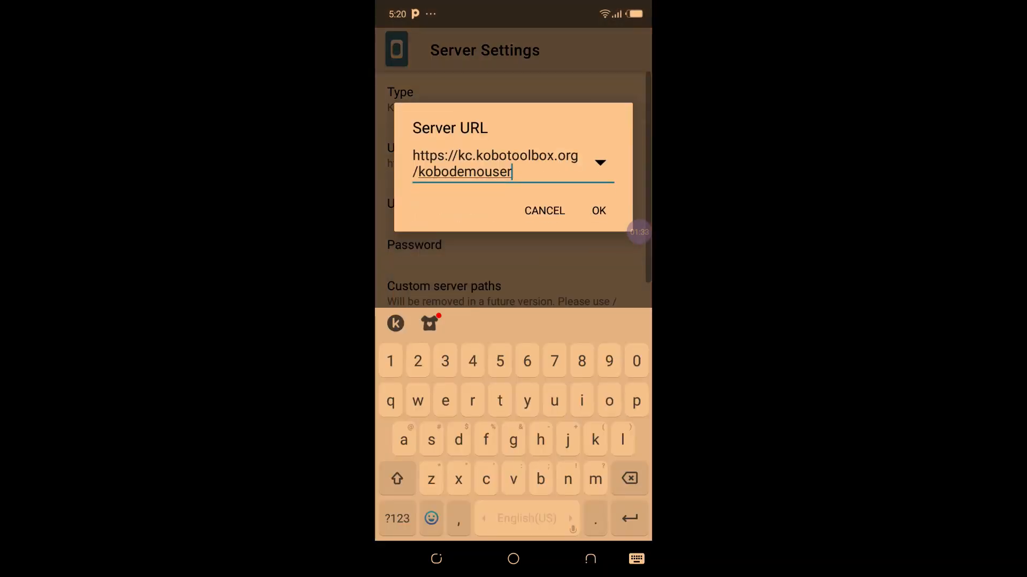
key("BackSpace")
key("BackSpace")
key("BackSpace")
key("BackSpace")
key("BackSpace")
key("BackSpace")
key("BackSpace")
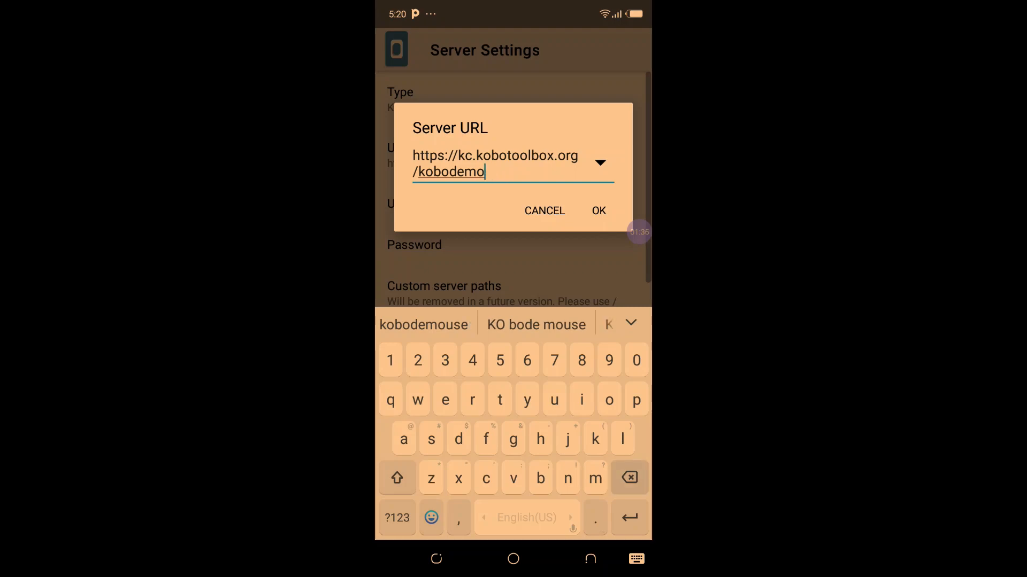
key("BackSpace")
key("BackSpace")
key("BackSpace")
key("BackSpace")
key("BackSpace")
key("BackSpace")
key("BackSpace")
key("BackSpace")
key("BackSpace")
key("BackSpace")
key("BackSpace")
key("BackSpace")
key("BackSpace")
key("BackSpace")
key("BackSpace")
key("BackSpace")
key("BackSpace")
key("BackSpace")
key("BackSpace")
key("BackSpace")
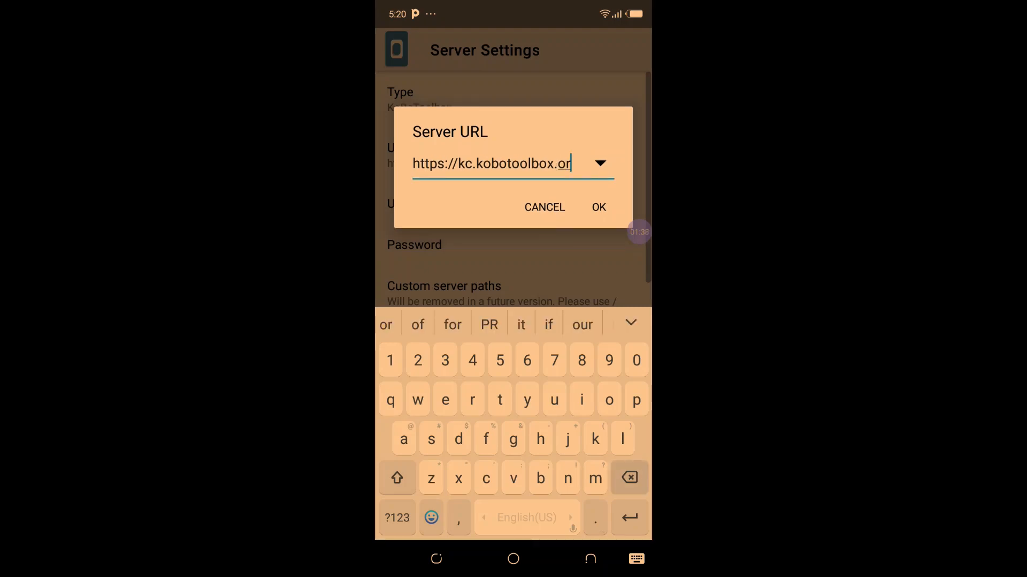
key("BackSpace")
key("BackSpace")
key("BackSpace")
key("BackSpace")
key("BackSpace")
key("BackSpace")
key("BackSpace")
key("BackSpace")
key("BackSpace")
key("BackSpace")
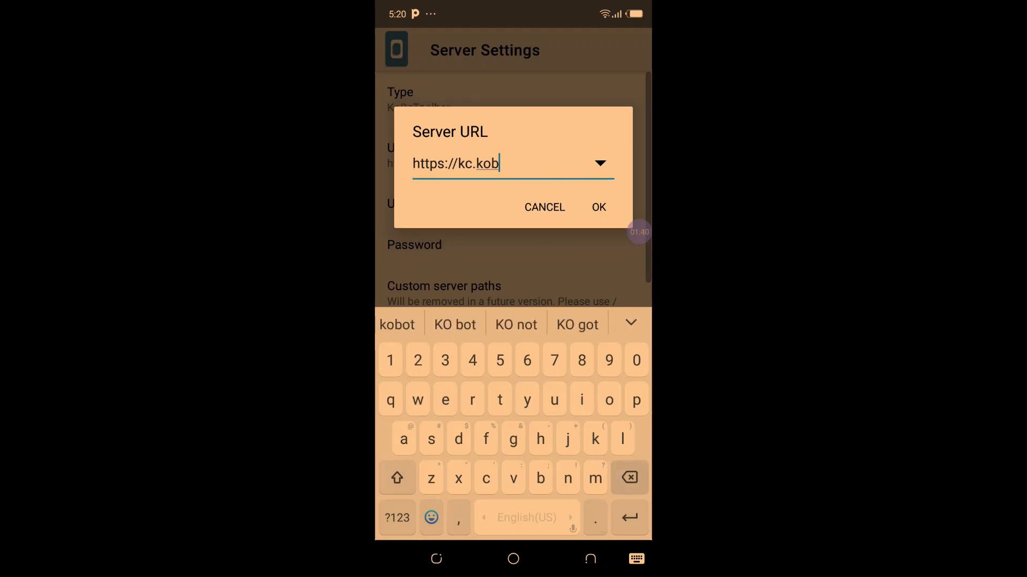
key("BackSpace")
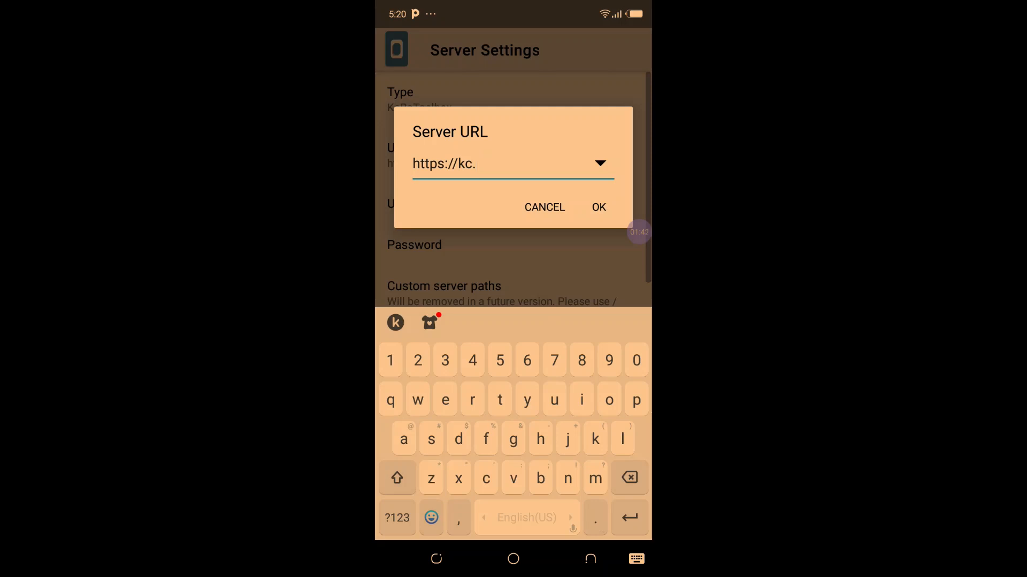
type("hum")
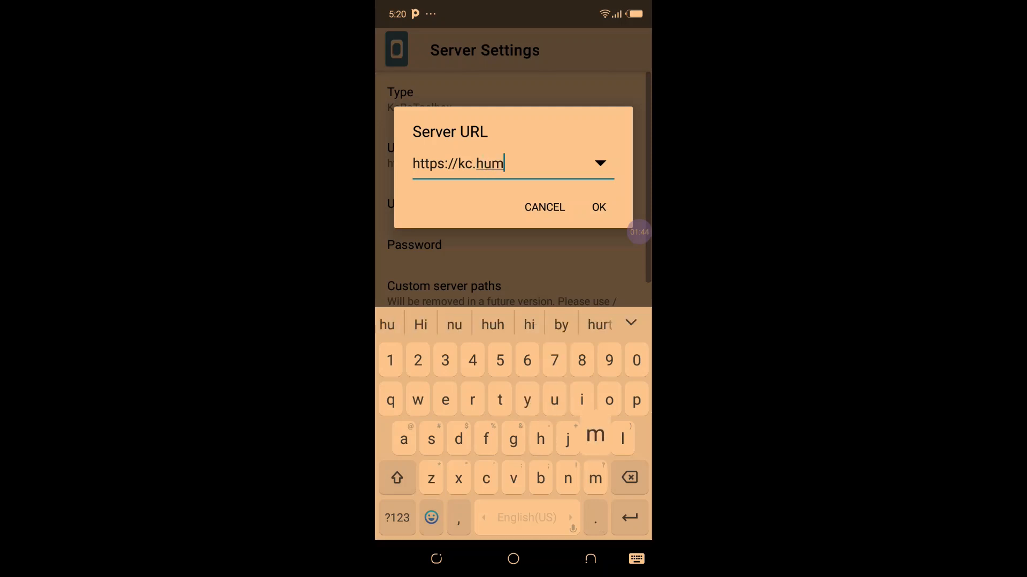
type("ani")
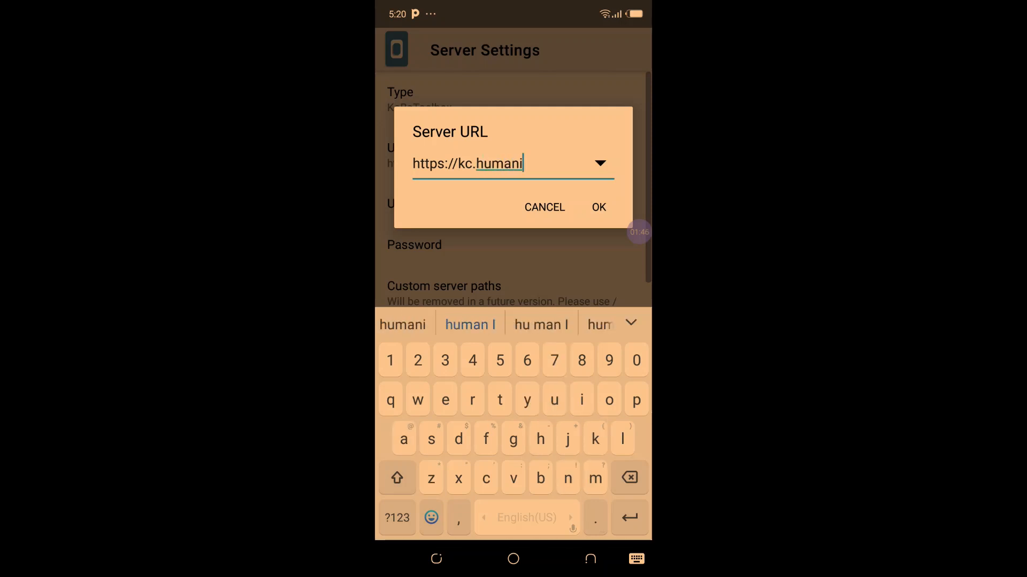
type("tarian")
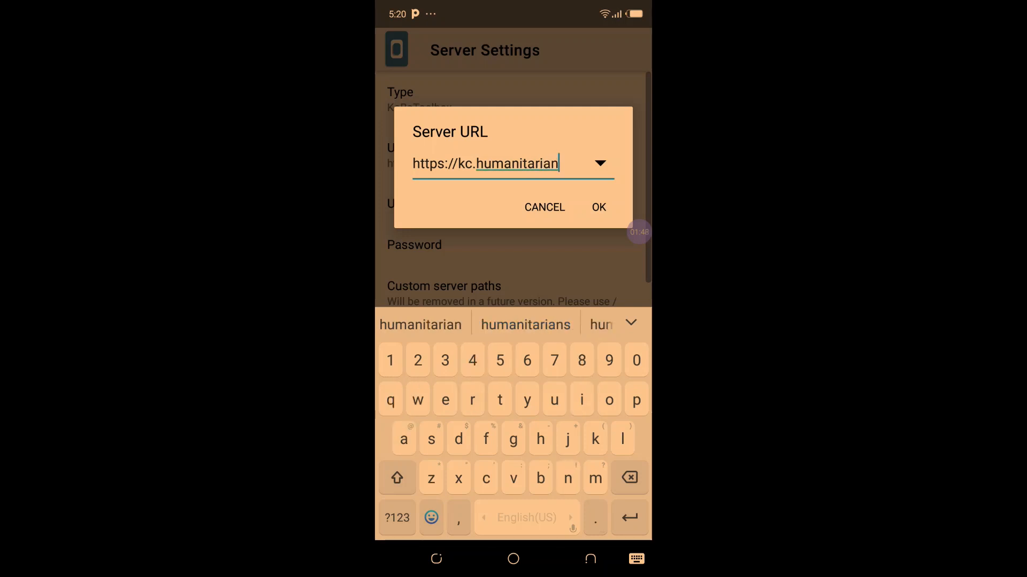
type("res")
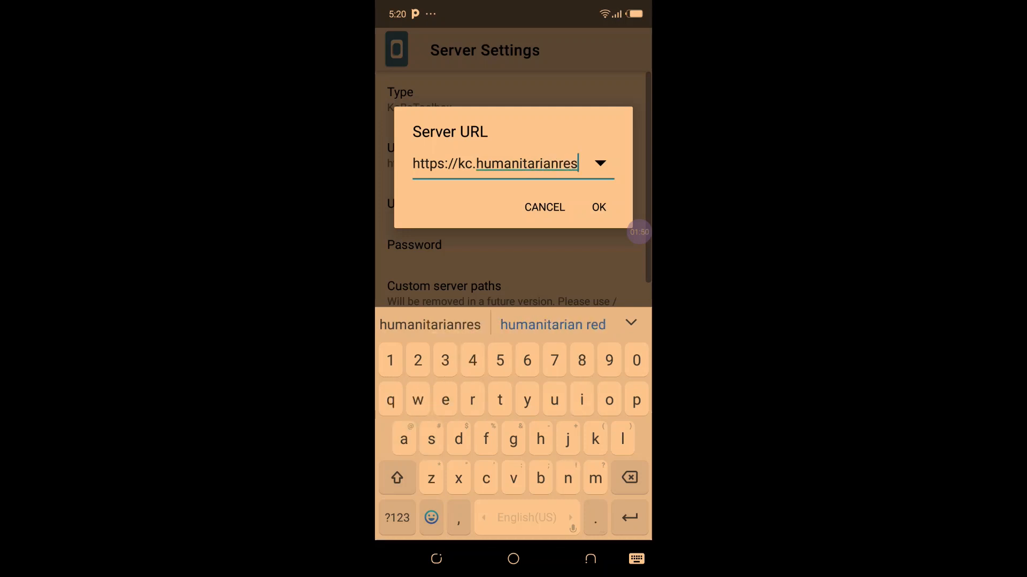
type("p")
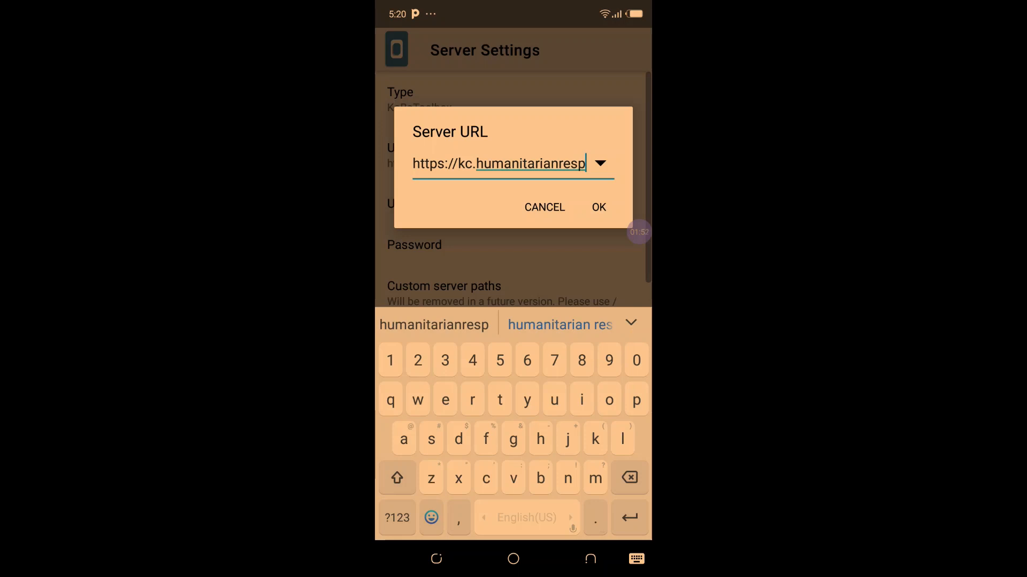
type("one")
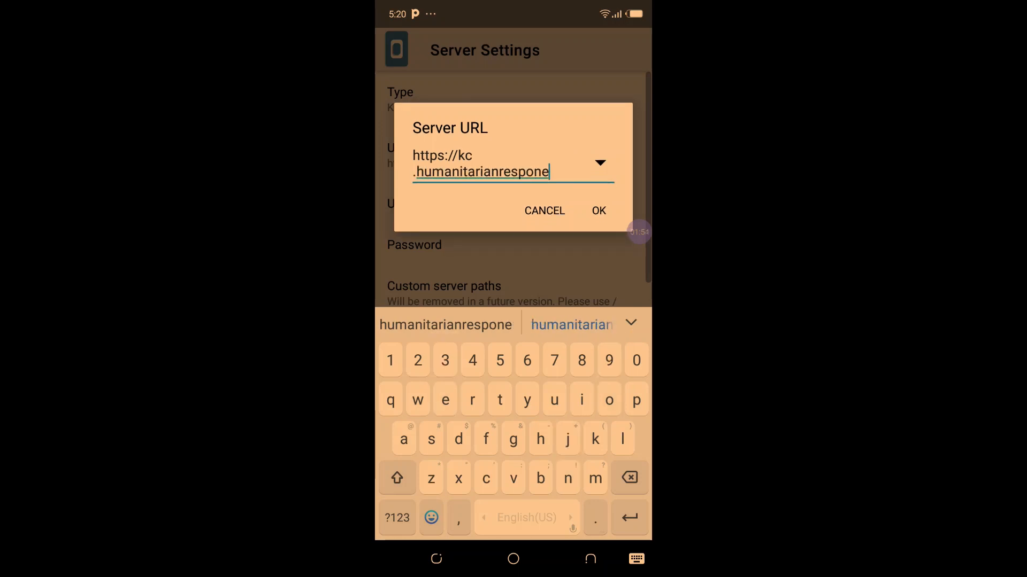
key("BackSpace")
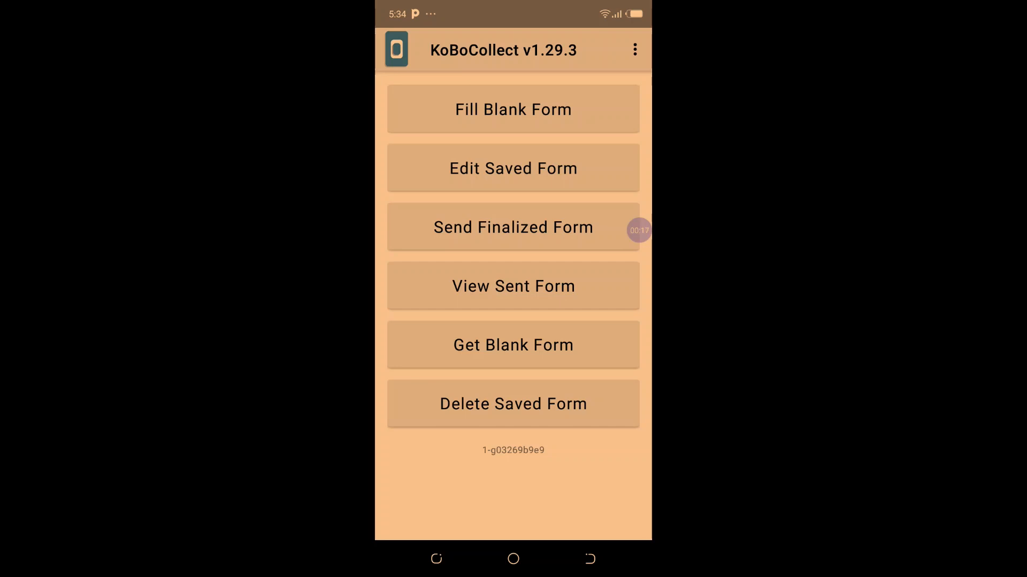
- Download the blank STAFF PROFILING FORM from the server to the phone and dismiss the download result
left_click(540, 345)
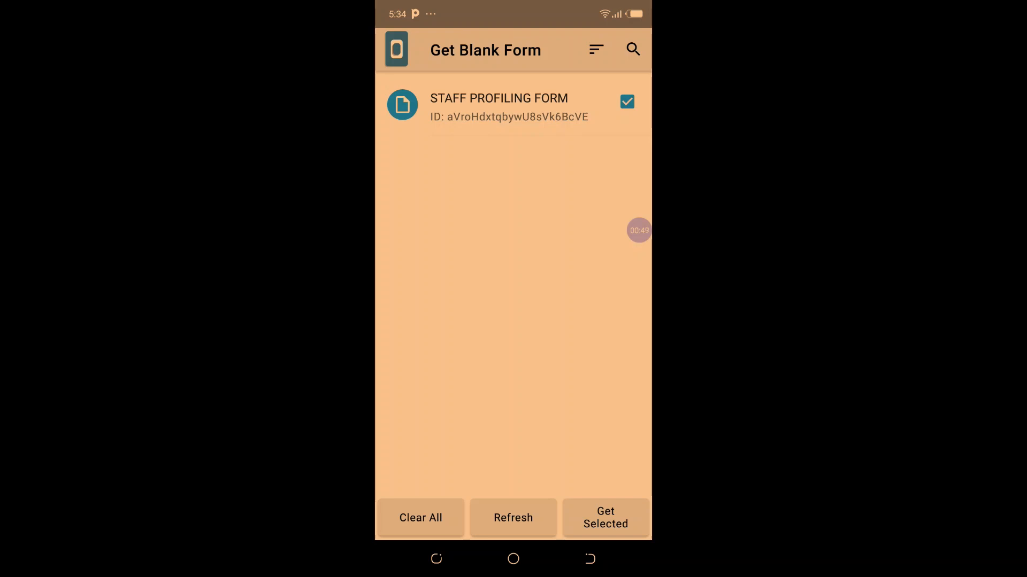
left_click(605, 517)
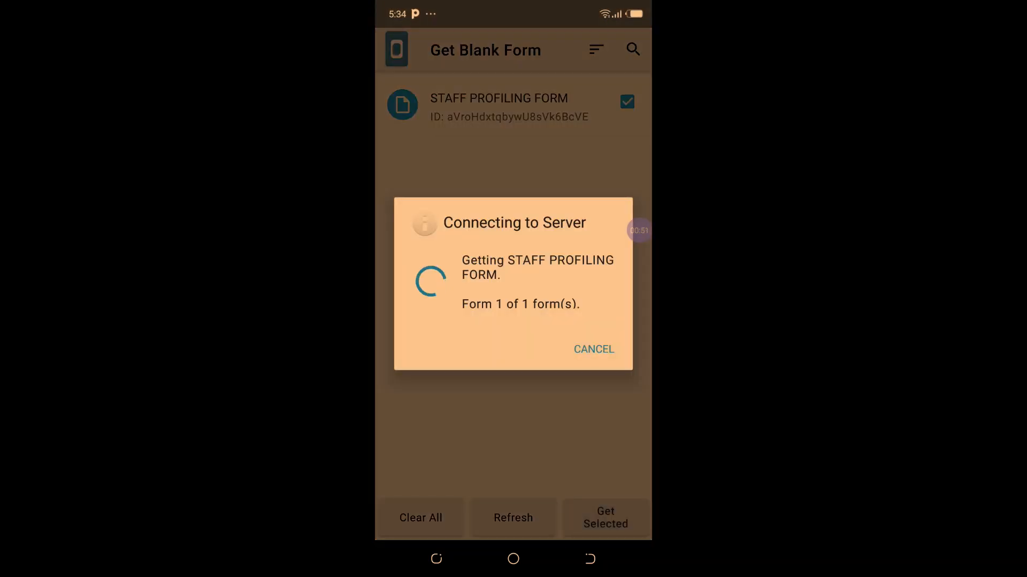
left_click(599, 330)
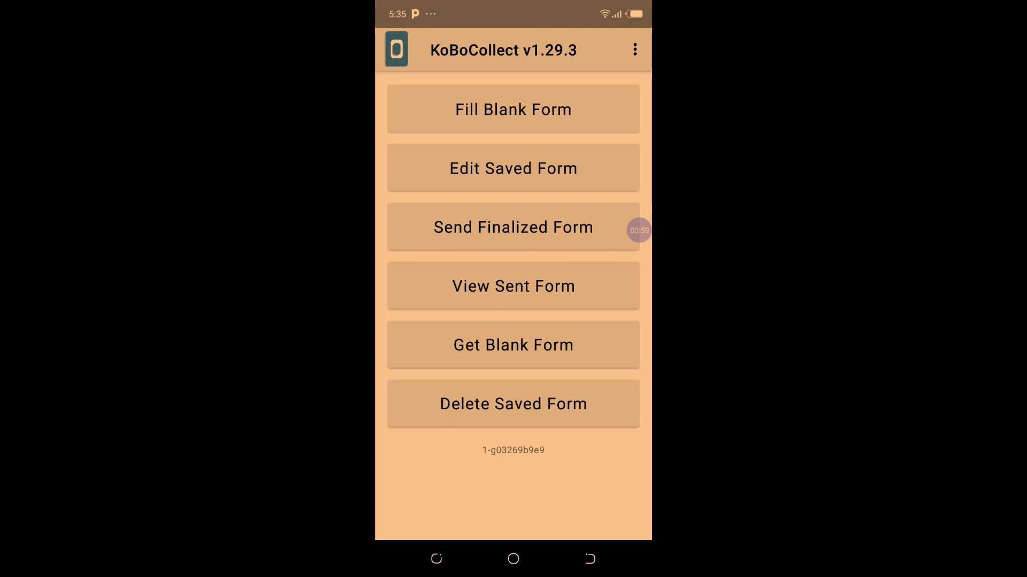
- Start filling a blank STAFF PROFILING FORM and advance past PERSONAL INFORMATION to the Name of volunteer question
left_click(513, 109)
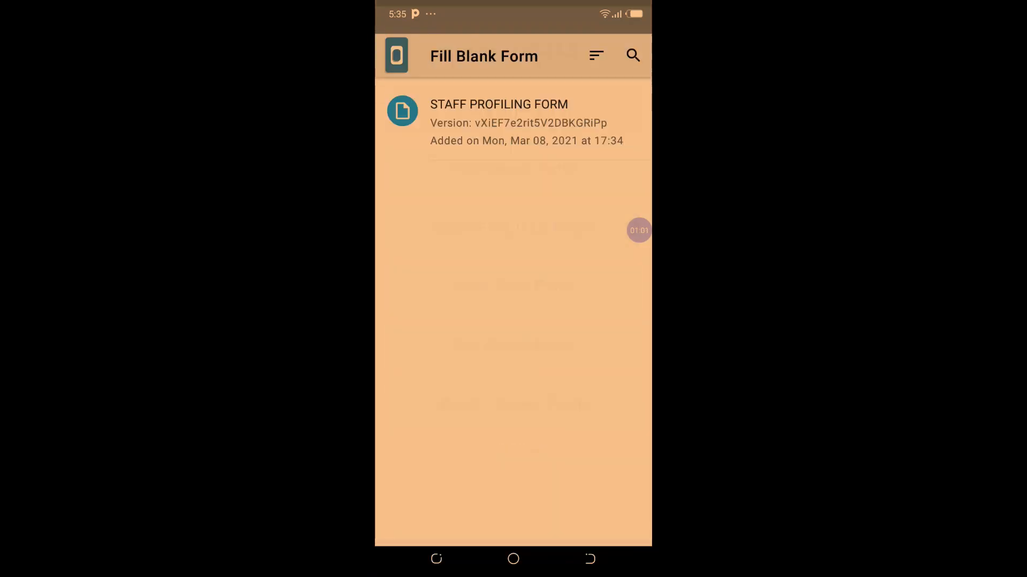
left_click(526, 115)
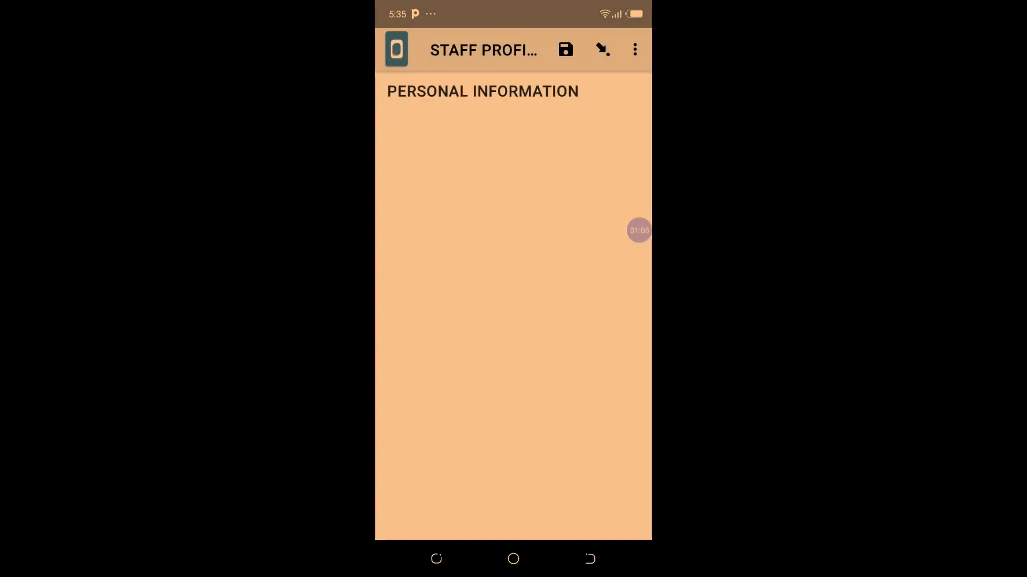
left_click_drag(588, 321, 439, 320)
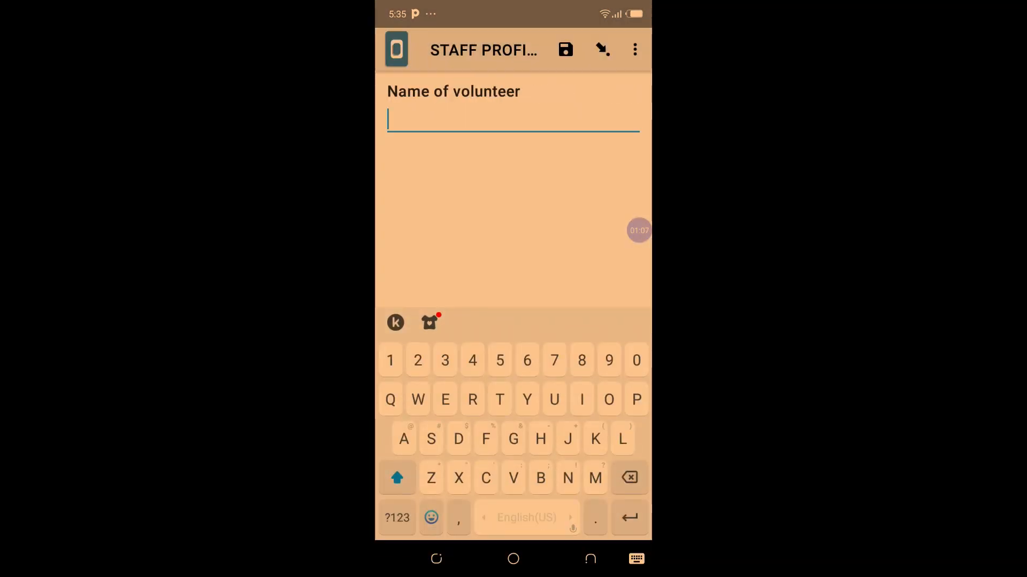
- Enter the volunteer's name, choose Male for Gender, and advance to the Village question
type("Jfhfuf")
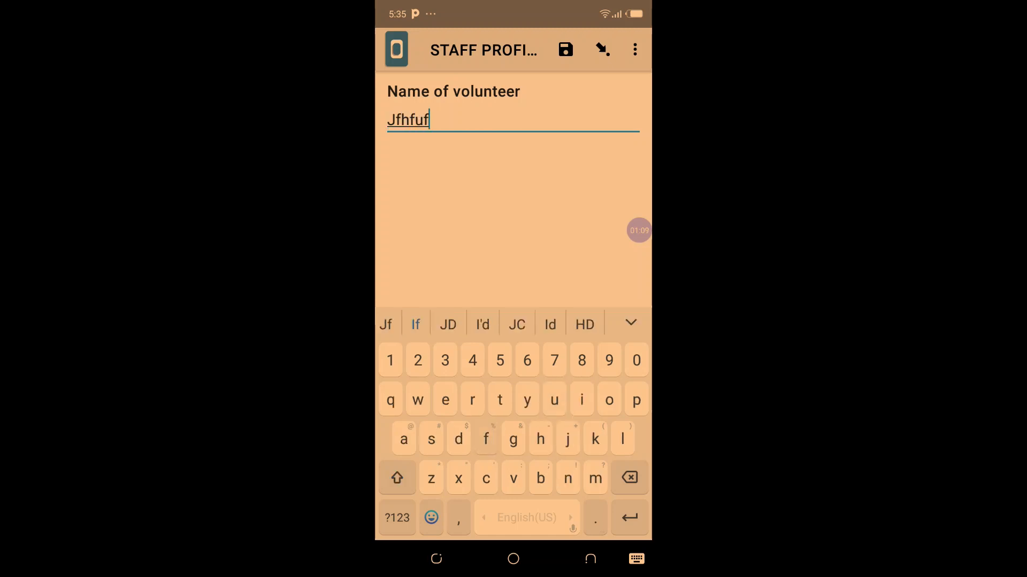
type("igi")
left_click_drag(589, 225, 439, 224)
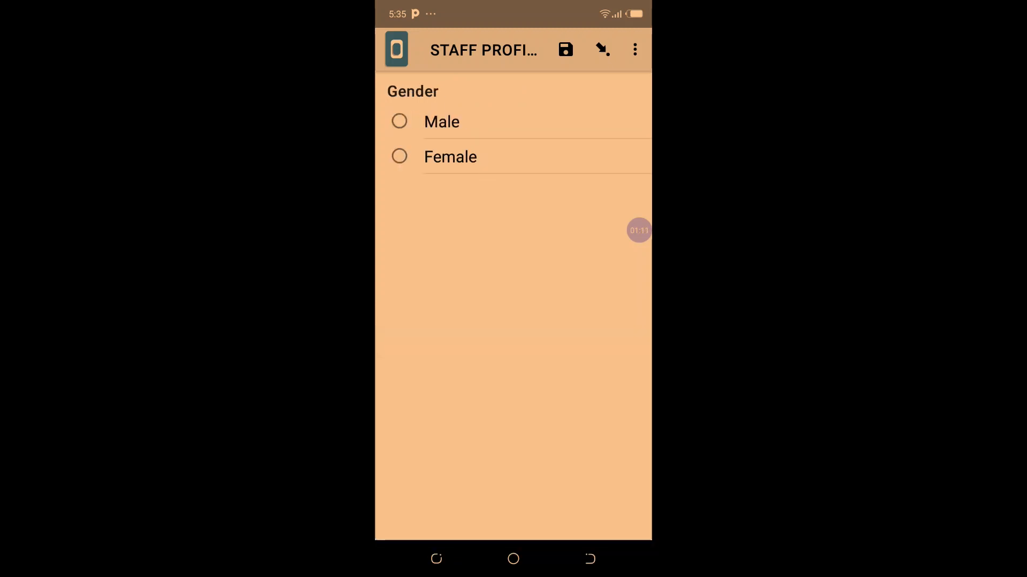
left_click(399, 122)
left_click_drag(588, 225, 438, 225)
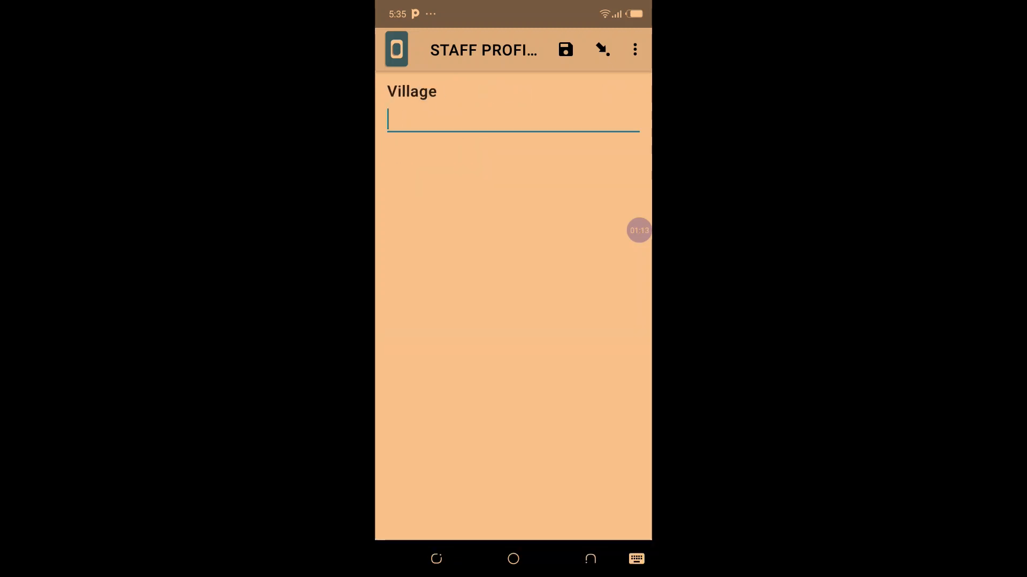
- Enter Hxyfu as the Village, fill in the volunteer's telephone number, and advance to the date of birth question
type("Hxyfu")
left_click_drag(588, 224, 439, 224)
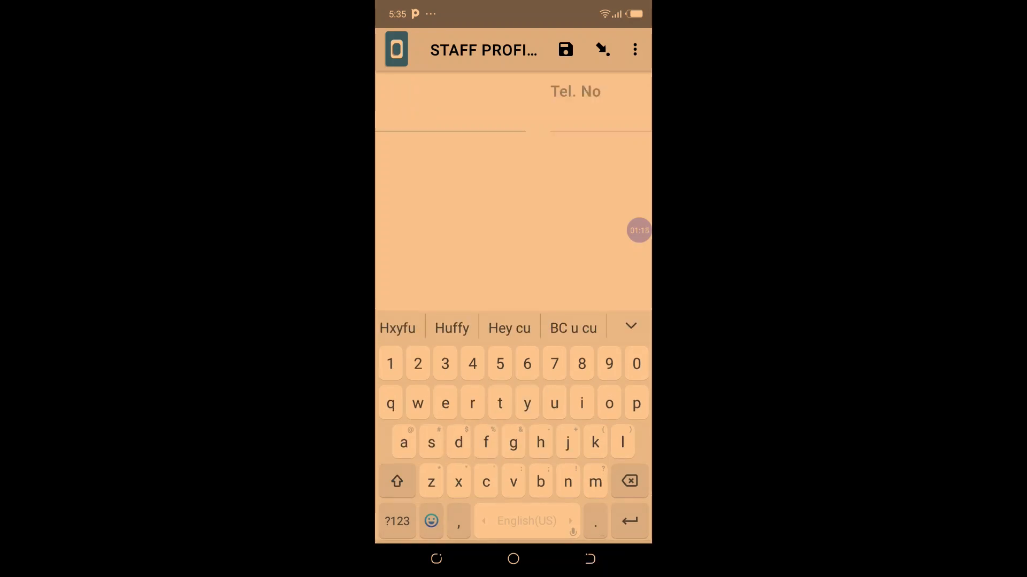
type("98585")
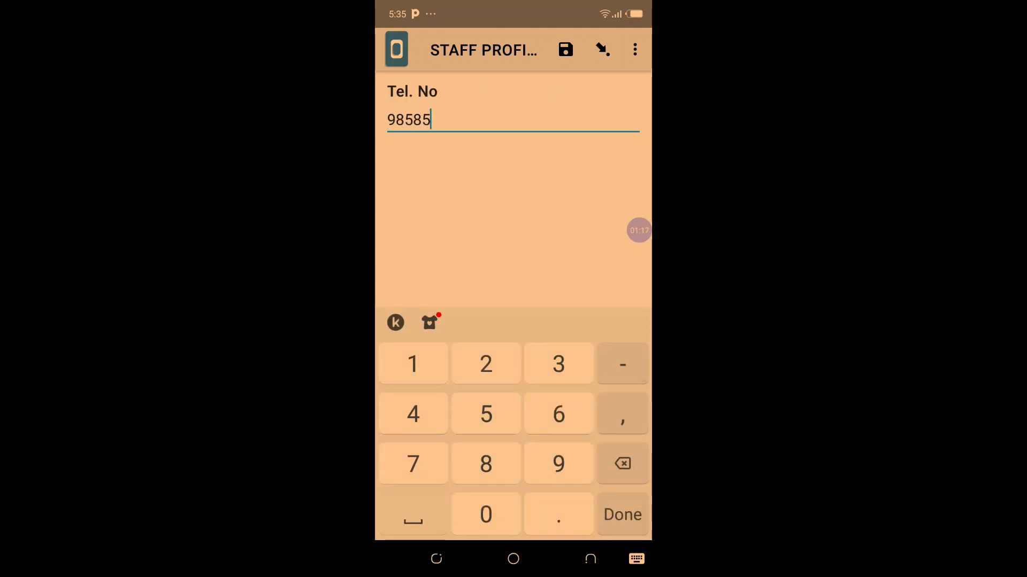
left_click_drag(588, 225, 439, 224)
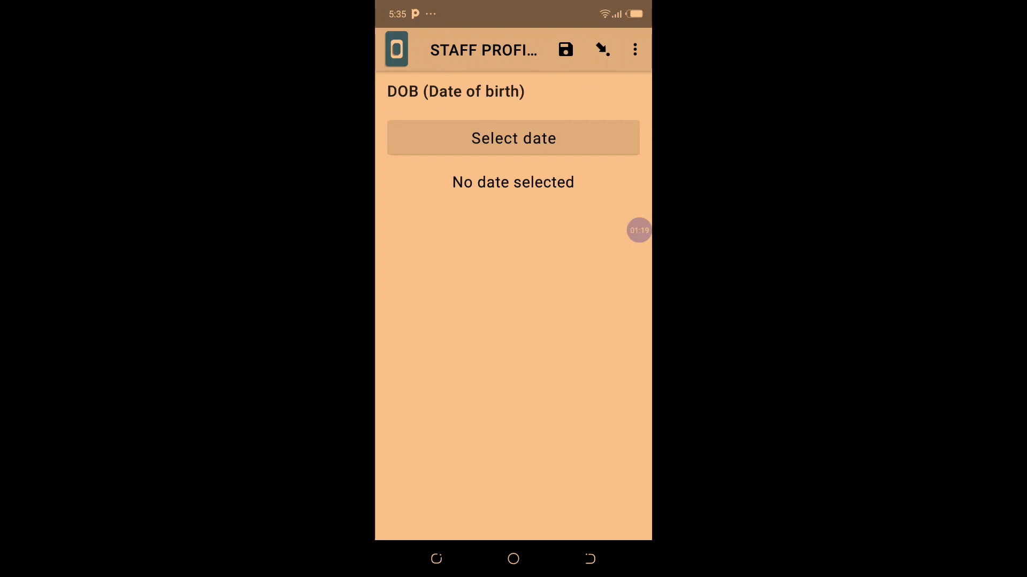
- Select the volunteer's date of birth in the calendar, confirm it, and advance to the volunteer expectation question
left_click(514, 138)
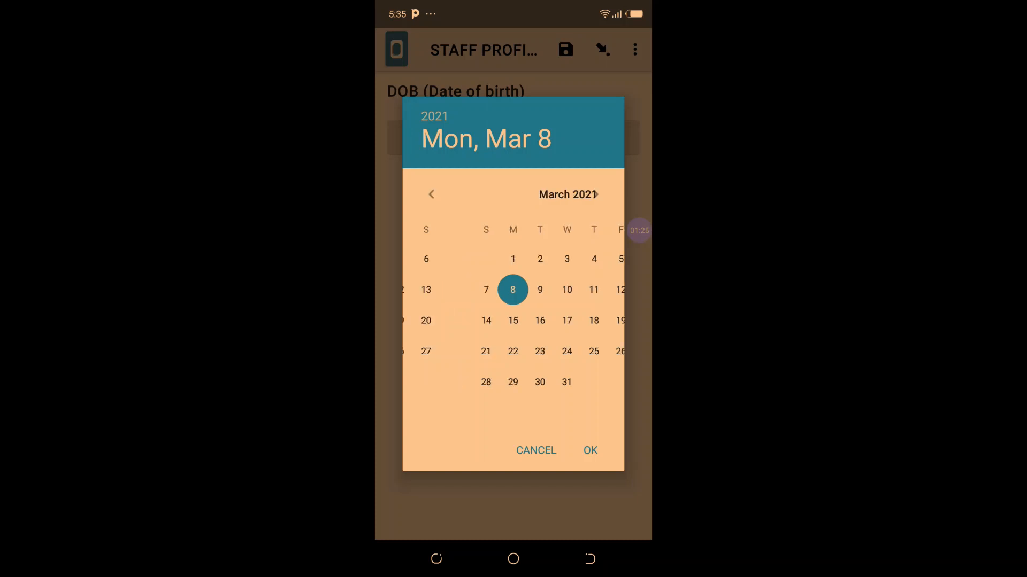
left_click(431, 194)
left_click(430, 195)
left_click(431, 195)
left_click(431, 194)
left_click(431, 195)
left_click(431, 194)
left_click(431, 194)
left_click(431, 195)
left_click(431, 194)
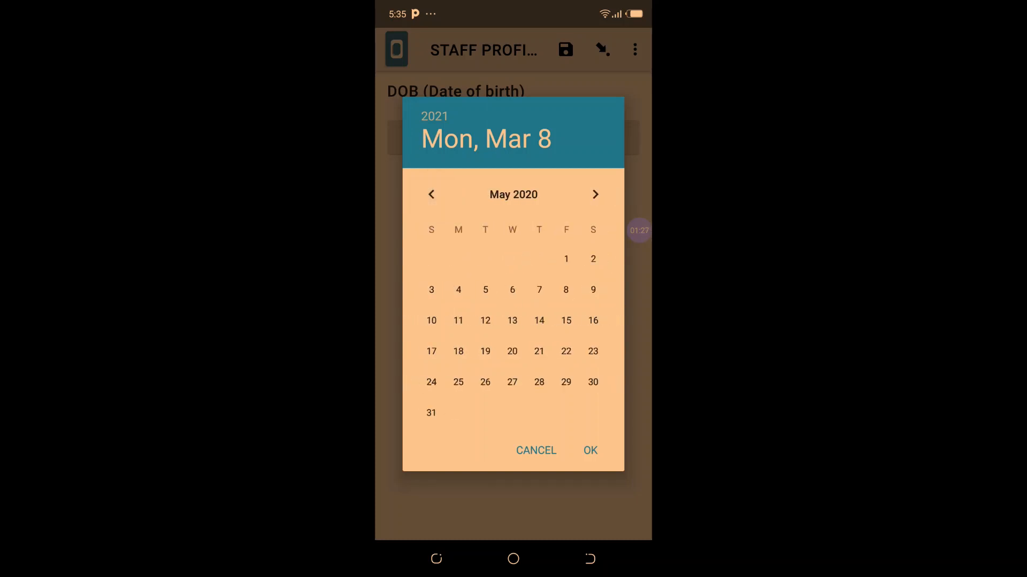
left_click(458, 320)
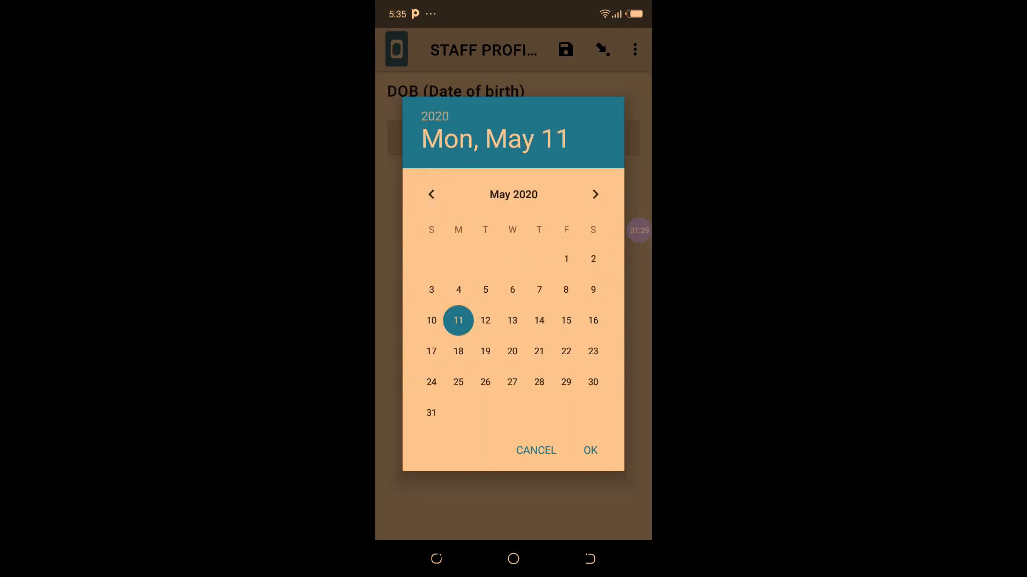
left_click(590, 450)
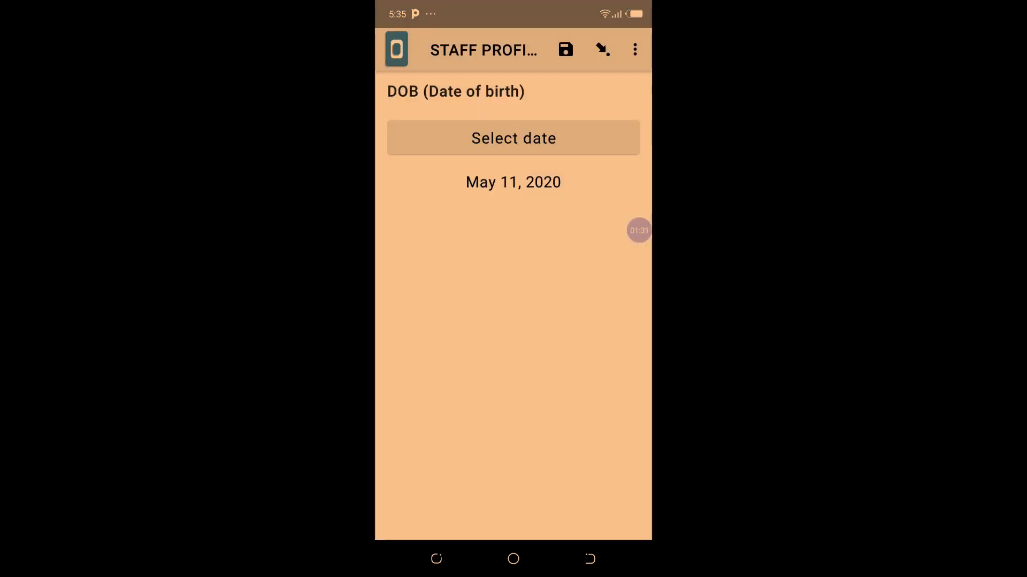
left_click_drag(589, 347, 438, 347)
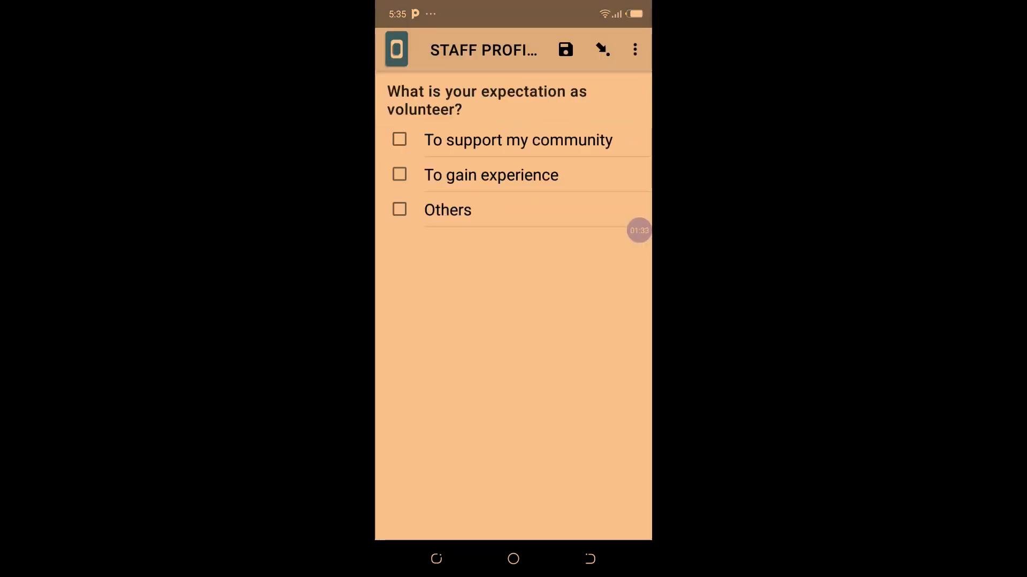
- Select To support my community, To gain experience and Others as volunteer expectations, and advance to the specify question
left_click(400, 139)
left_click(399, 174)
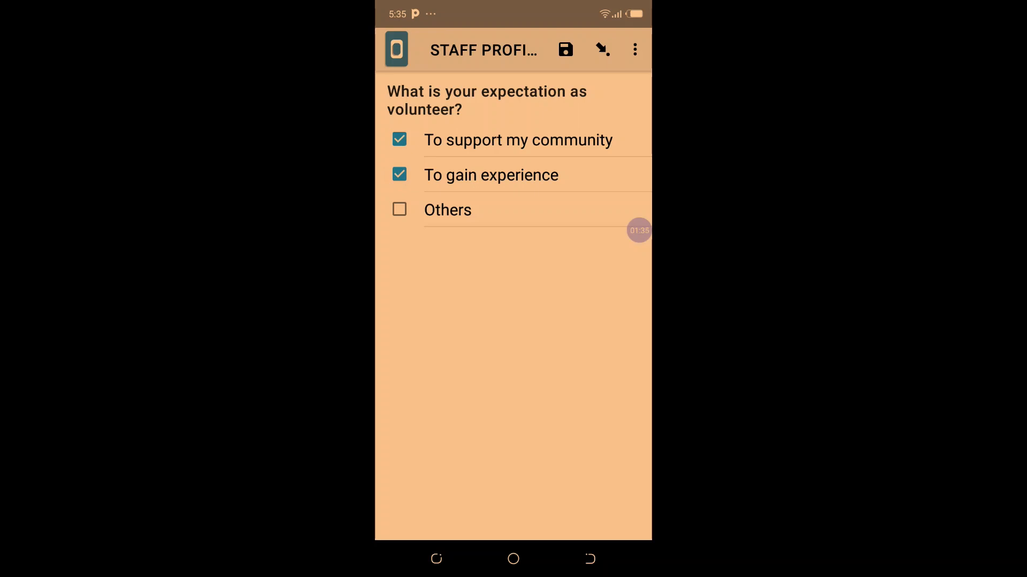
left_click(400, 209)
left_click_drag(588, 347, 438, 348)
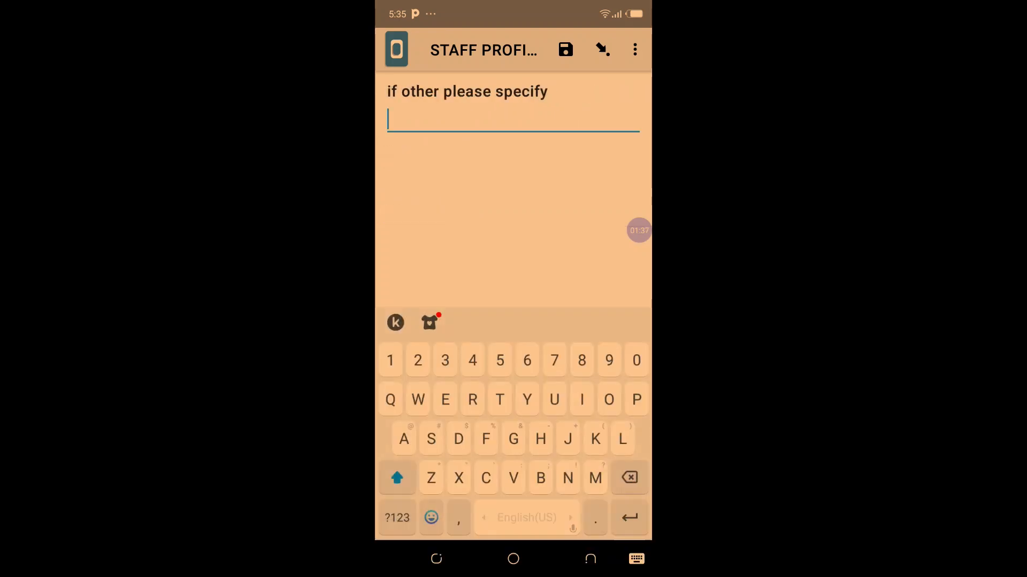
- Specify Gdufi as the other expectation, advance to the end of the form, and save the form and exit
type("Gdufi")
left_click_drag(589, 214, 439, 214)
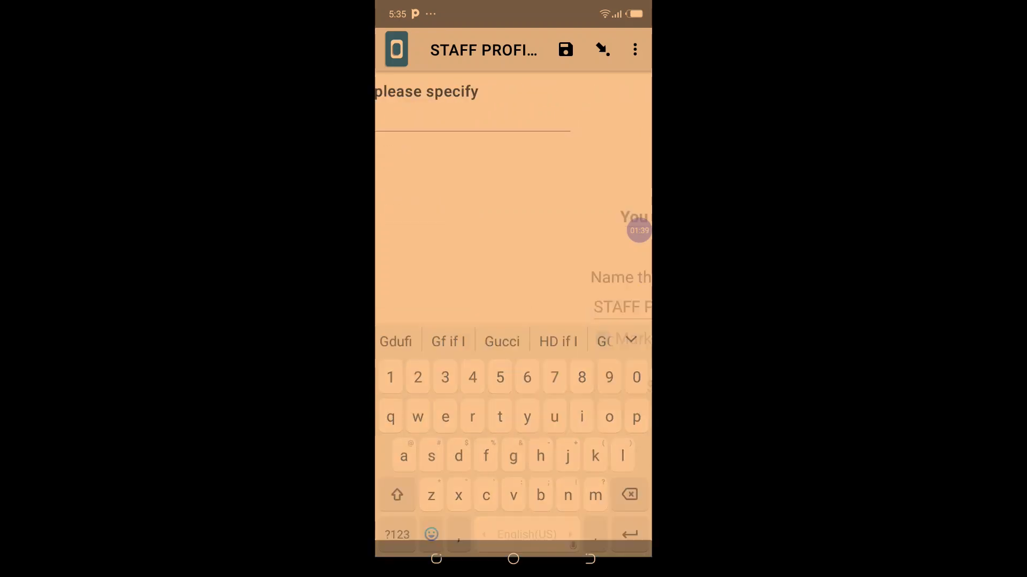
left_click(514, 387)
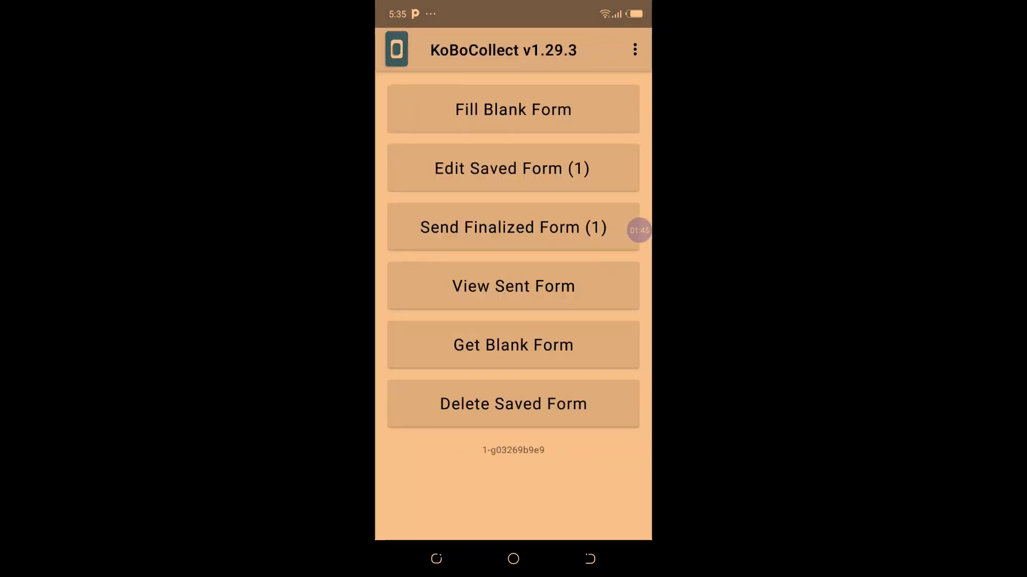
left_click(639, 230)
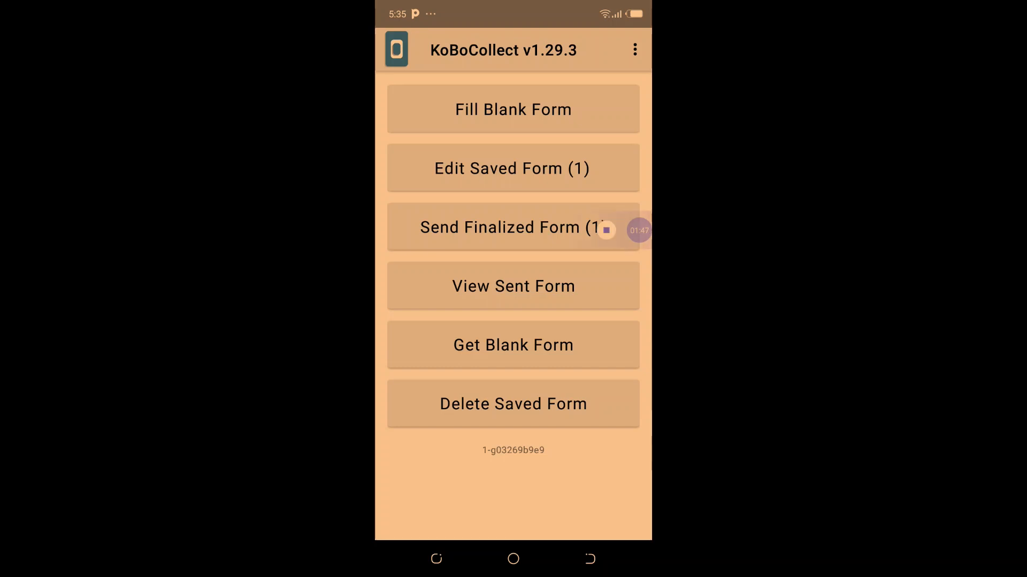